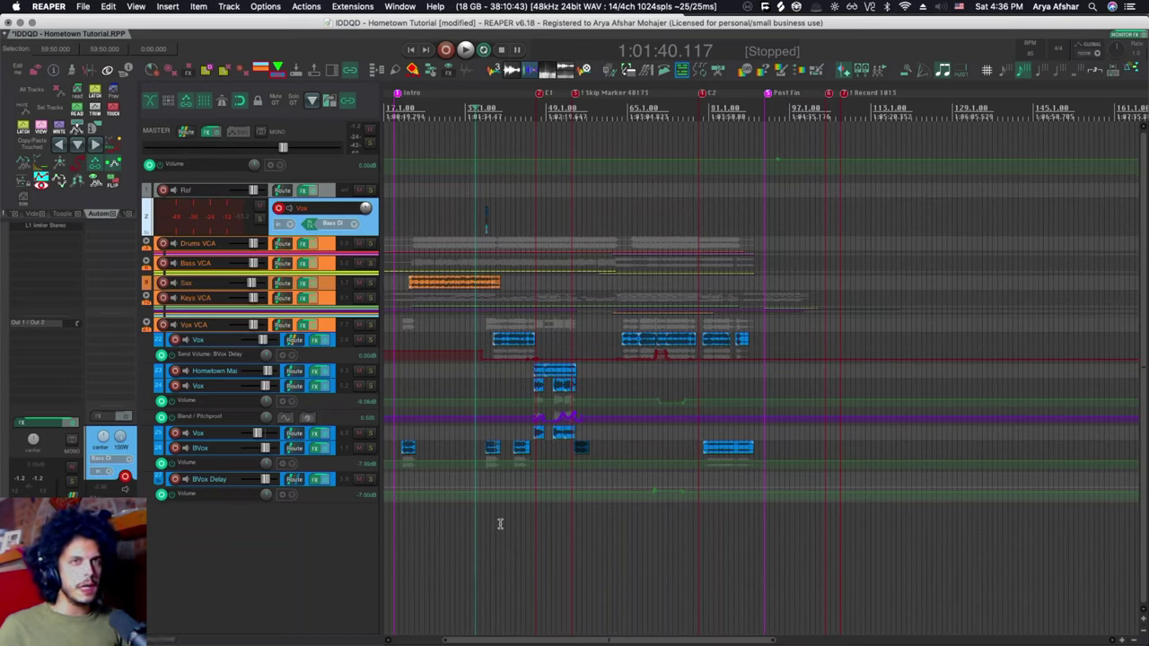
Move the edit cursor to 1:02:14, then 1:03:44.352, and jump back to the Skip Marker.
{"action": "scroll", "coordinate": [592, 219], "scroll_direction": "up", "scroll_amount": 3}
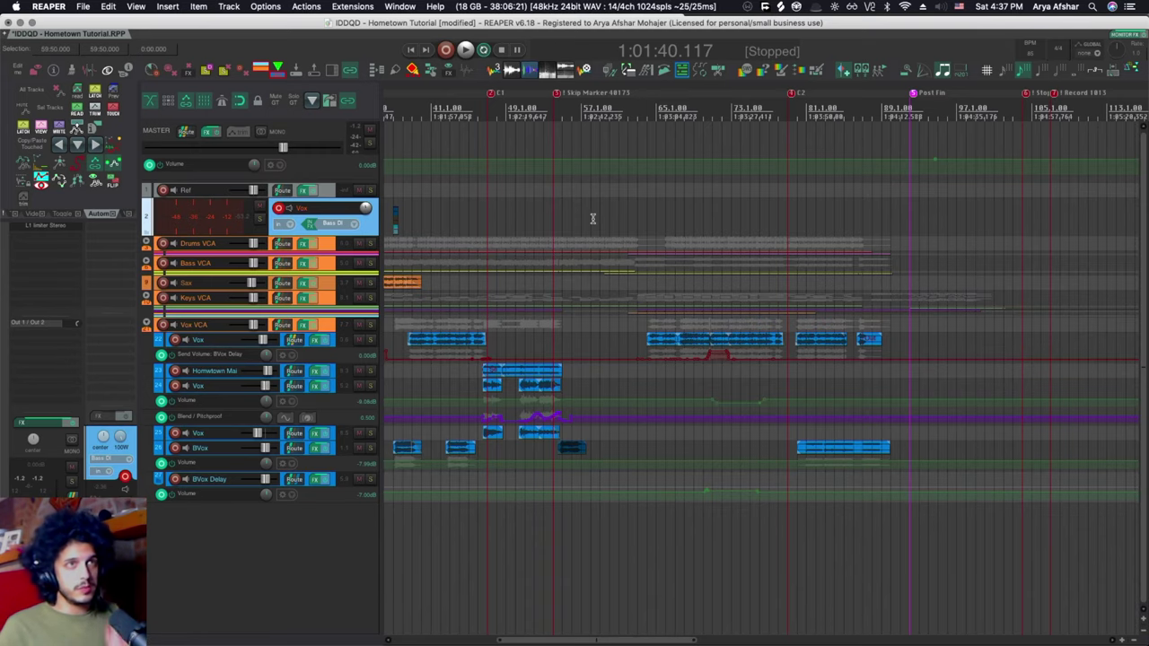
{"action": "scroll", "coordinate": [586, 219], "scroll_direction": "left", "scroll_amount": 2}
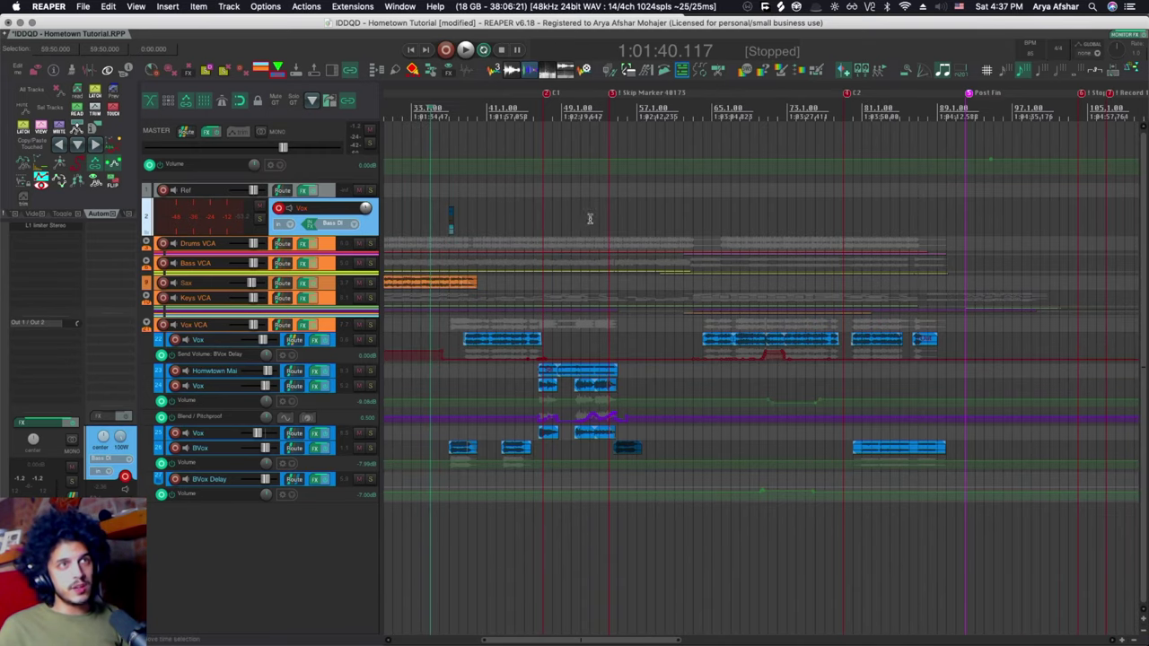
{"action": "left_click", "coordinate": [554, 230]}
{"action": "scroll", "coordinate": [551, 215], "scroll_direction": "right", "scroll_amount": 1}
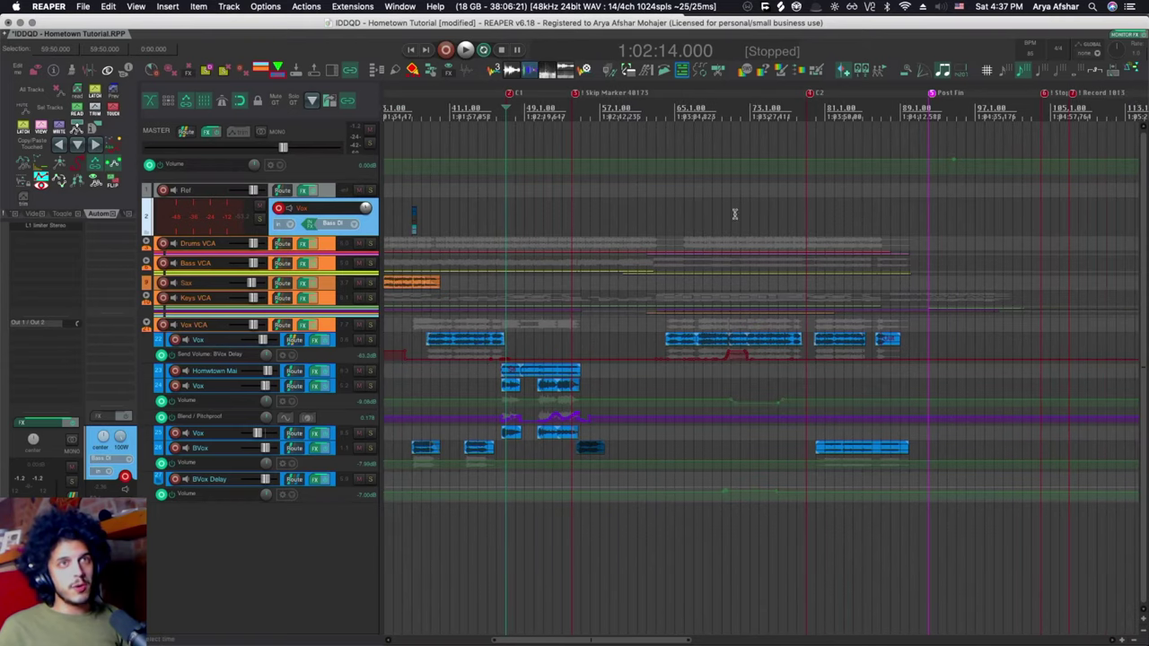
{"action": "left_click", "coordinate": [806, 208]}
{"action": "key", "text": "["}
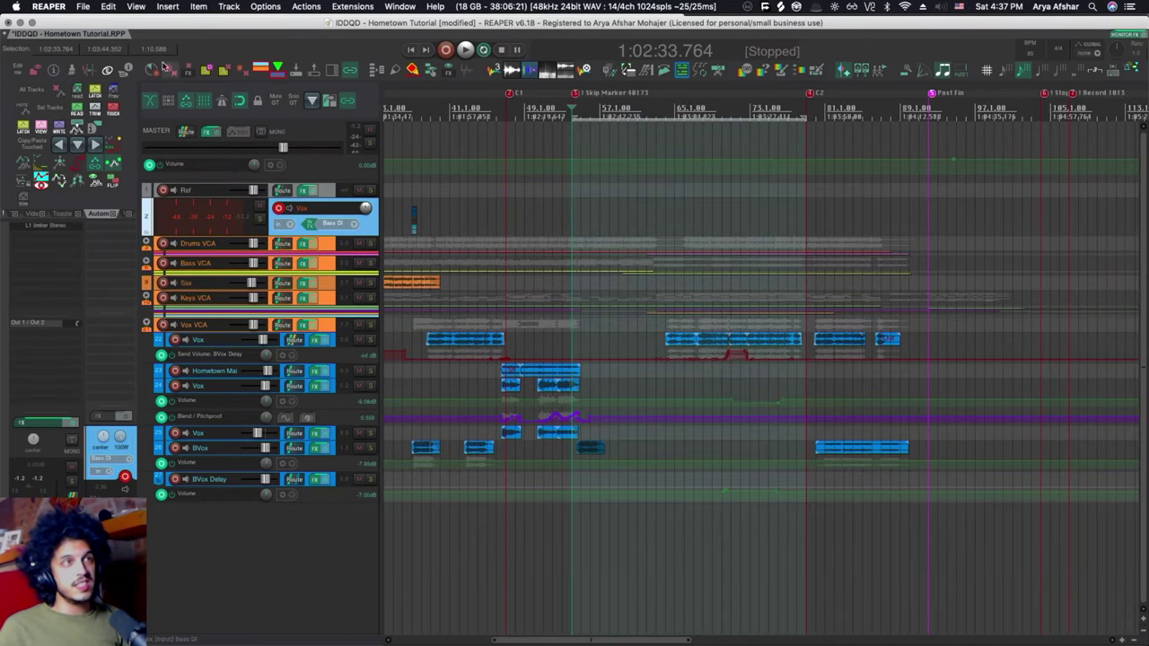
{"action": "left_click", "coordinate": [666, 145]}
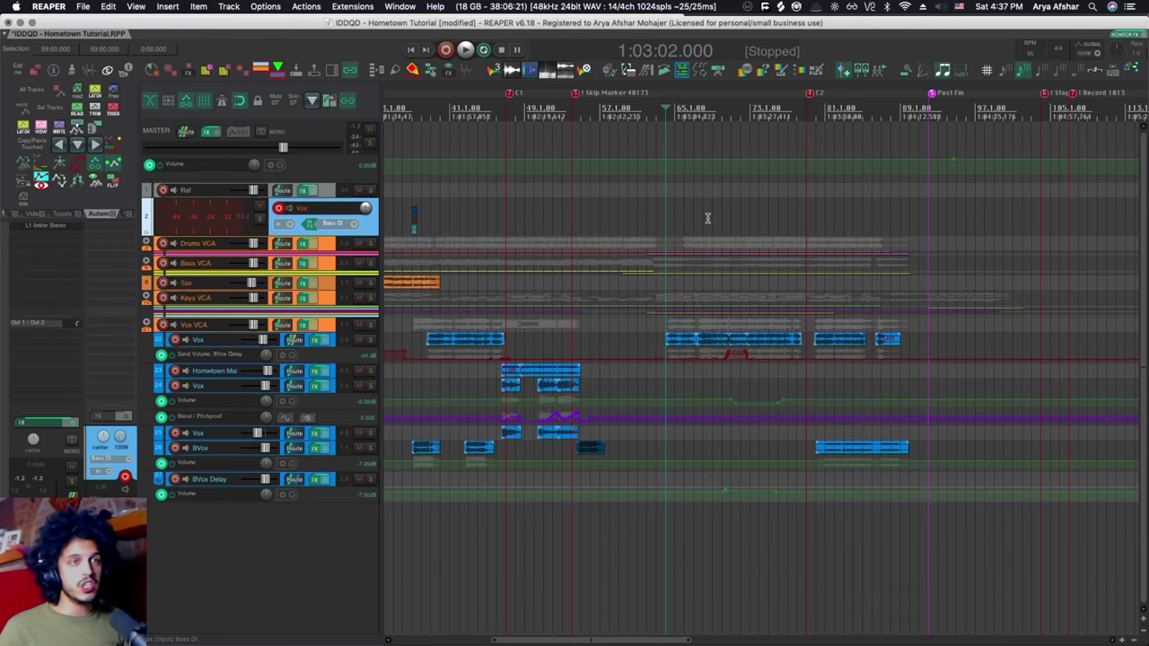
Browse the Actions list, then close it.
{"action": "scroll", "coordinate": [574, 102], "scroll_direction": "up", "scroll_amount": 2}
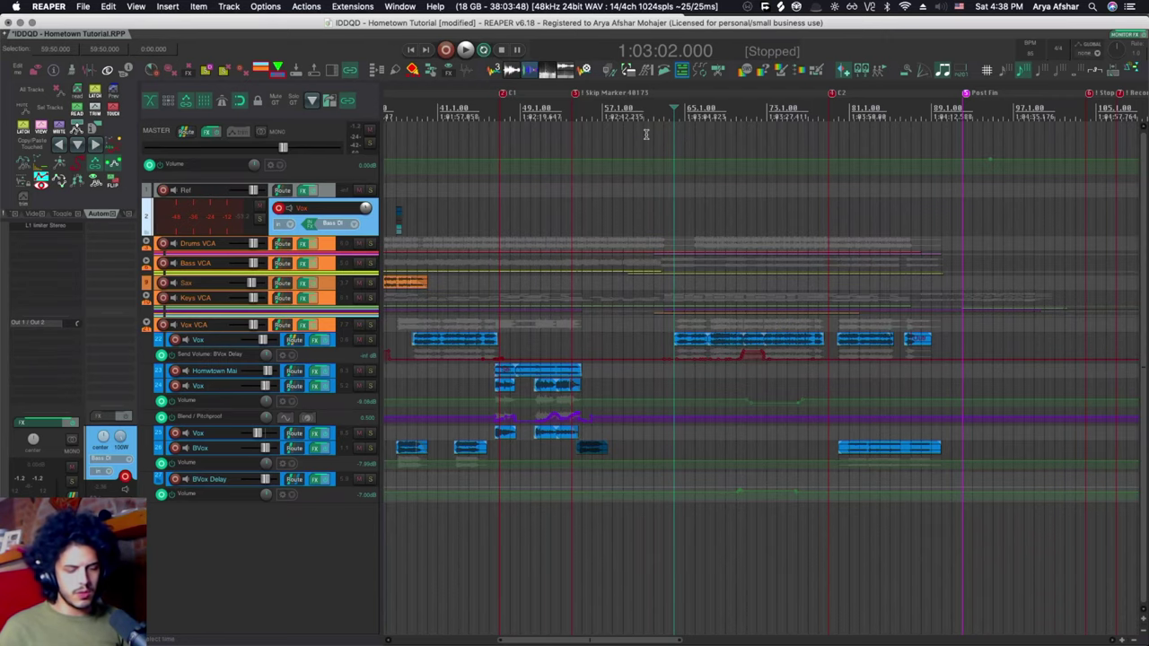
{"action": "key", "text": "question"}
{"action": "left_click_drag", "start_coordinate": [880, 572], "coordinate": [1013, 577]}
{"action": "key", "text": "Escape"}
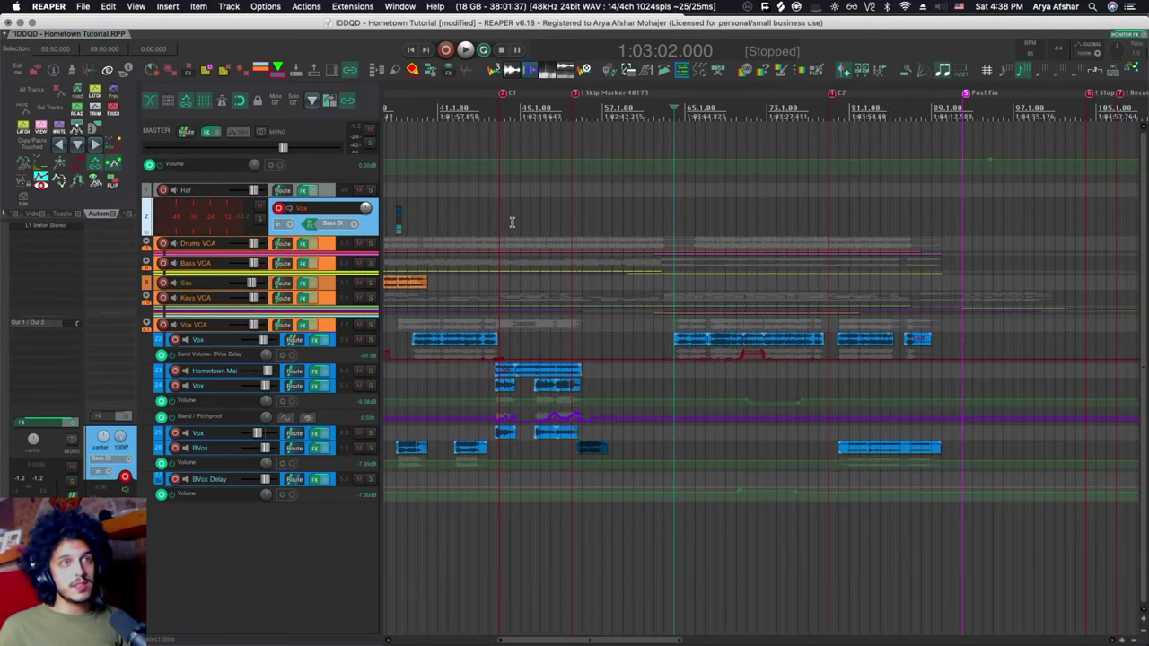
Return the edit cursor to 1:02:14, just before the Skip Marker.
{"action": "left_click", "coordinate": [500, 223]}
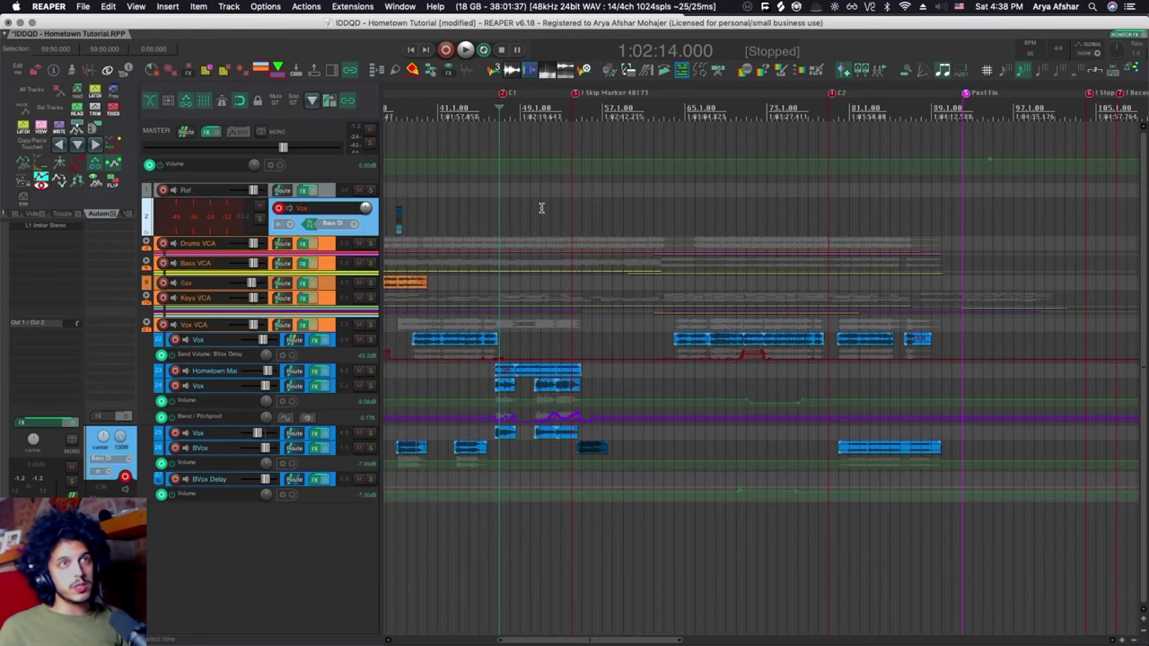
{"action": "scroll", "coordinate": [568, 216], "scroll_direction": "up", "scroll_amount": 5}
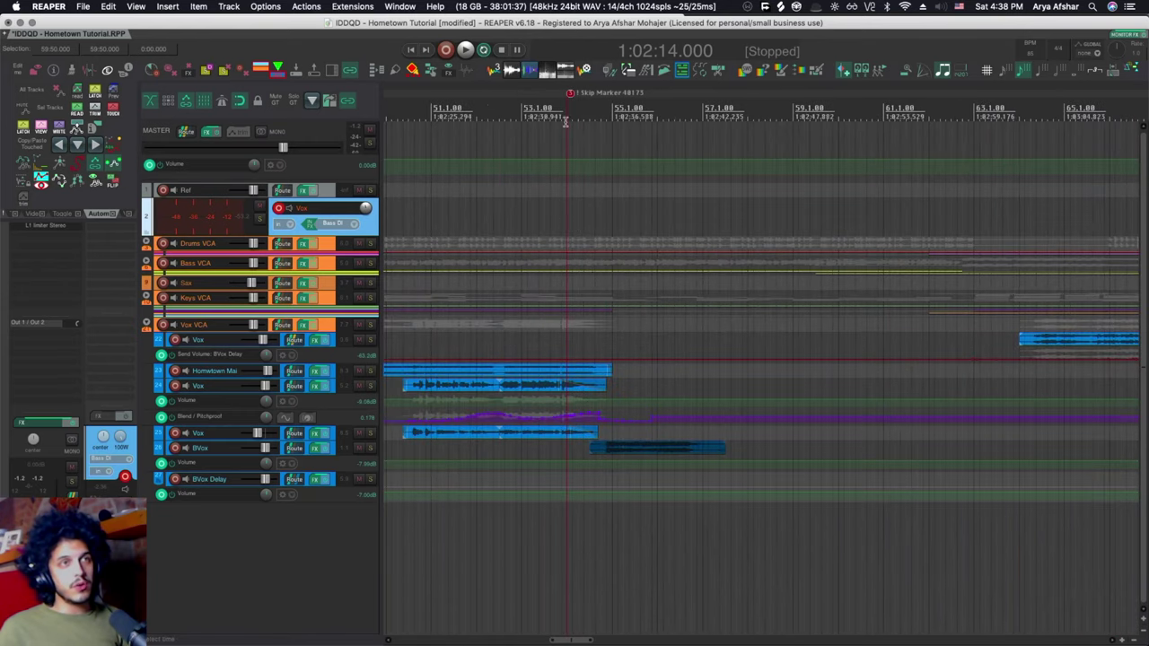
{"action": "scroll", "coordinate": [588, 210], "scroll_direction": "down", "scroll_amount": 6}
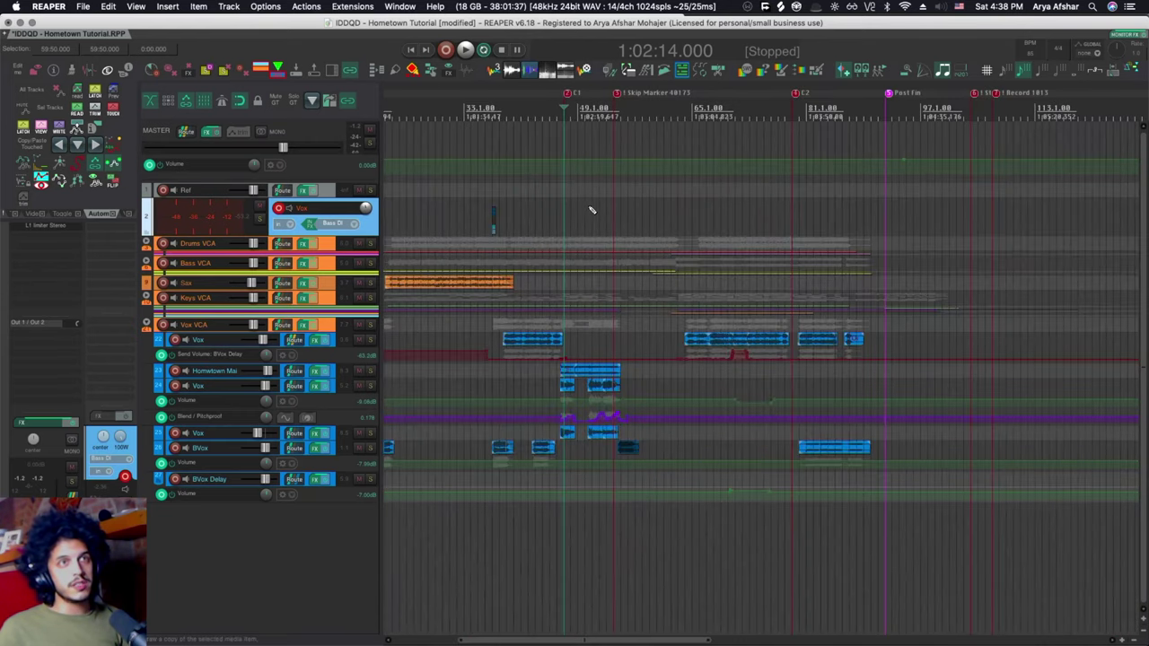
{"action": "scroll", "coordinate": [590, 210], "scroll_direction": "right", "scroll_amount": 2}
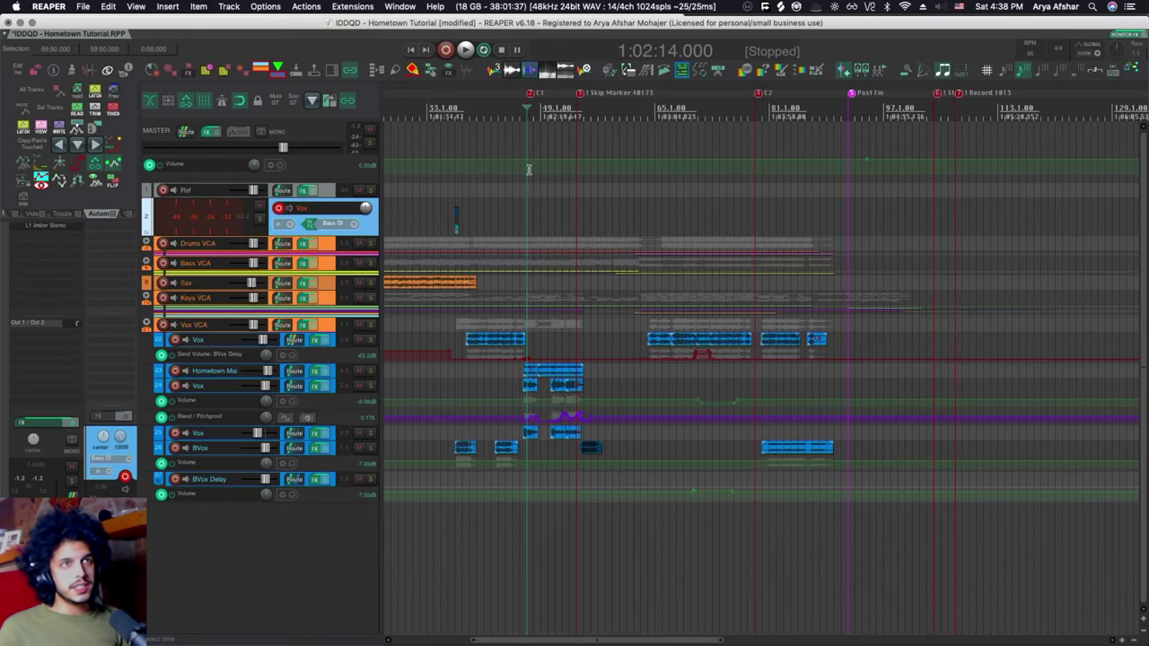
Play from near bar 52 through the Skip Marker to check the jump, then stop.
{"action": "left_click", "coordinate": [567, 213]}
{"action": "scroll", "coordinate": [568, 215], "scroll_direction": "up", "scroll_amount": 6}
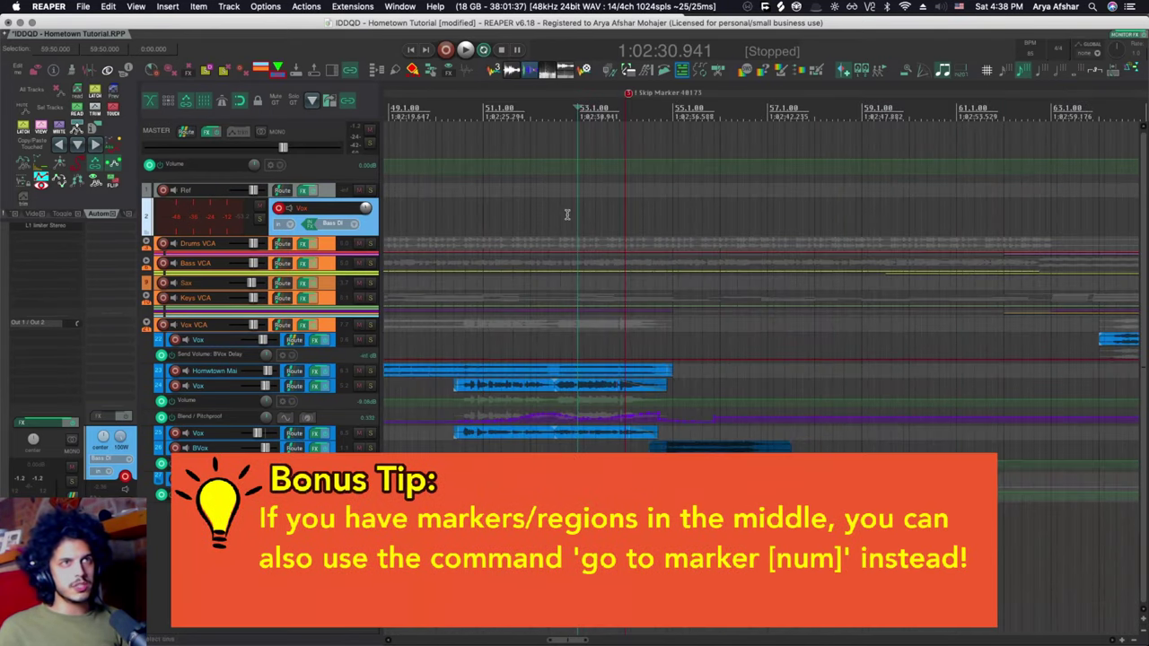
{"action": "left_click", "coordinate": [537, 207]}
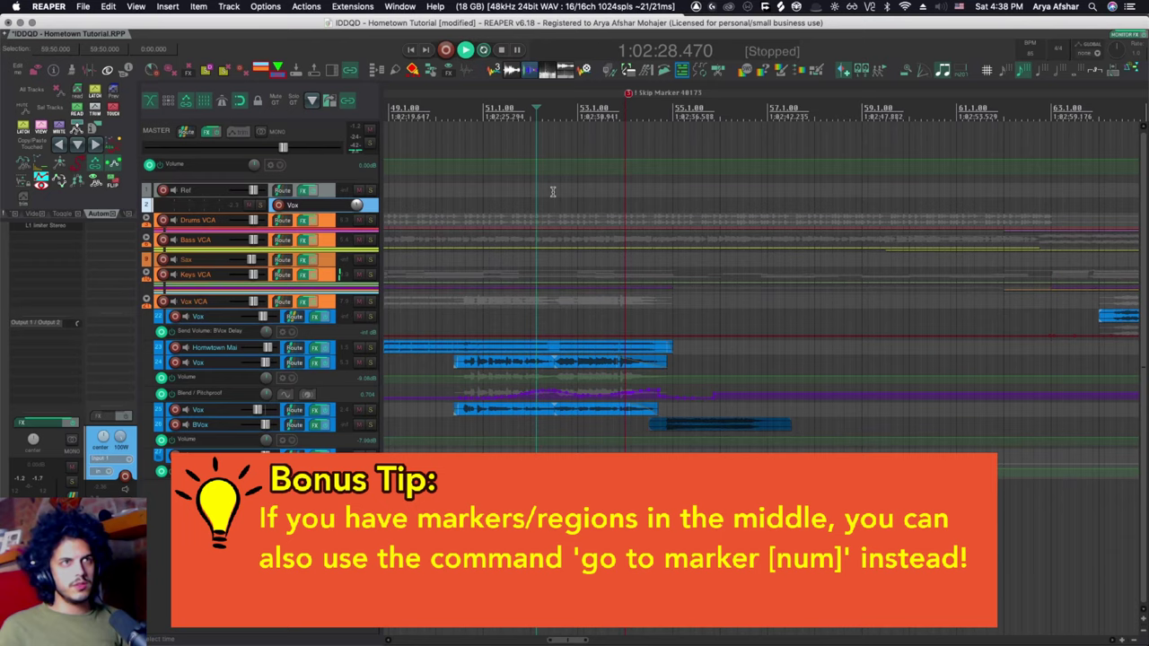
{"action": "key", "text": "space"}
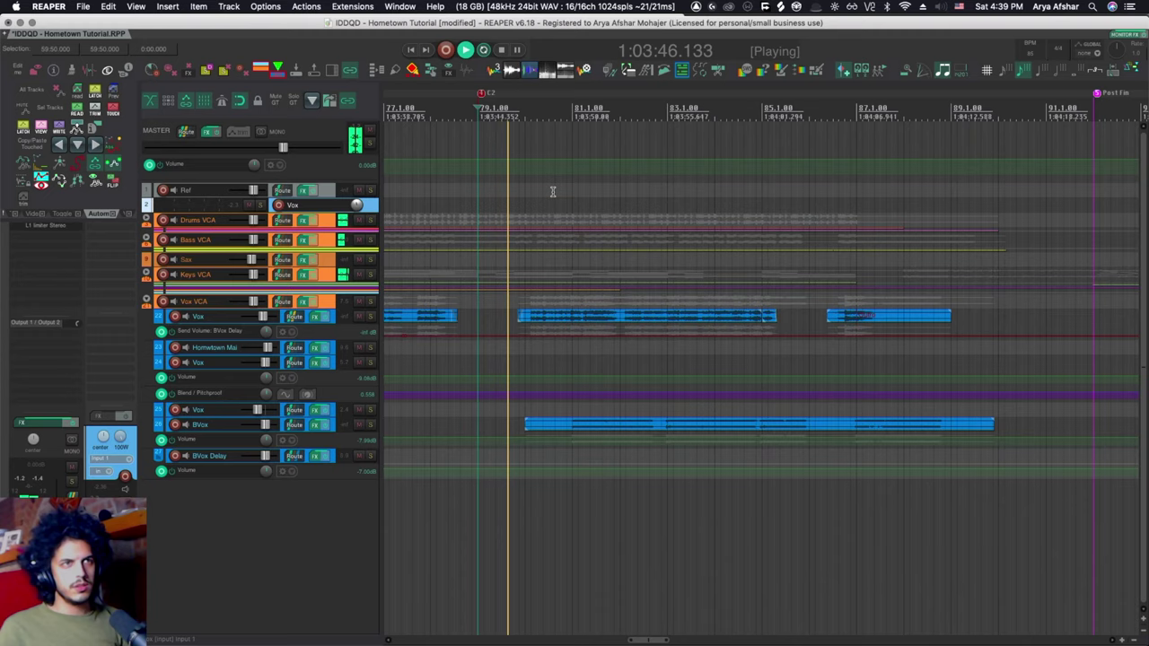
{"action": "scroll", "coordinate": [556, 196], "scroll_direction": "down", "scroll_amount": 1}
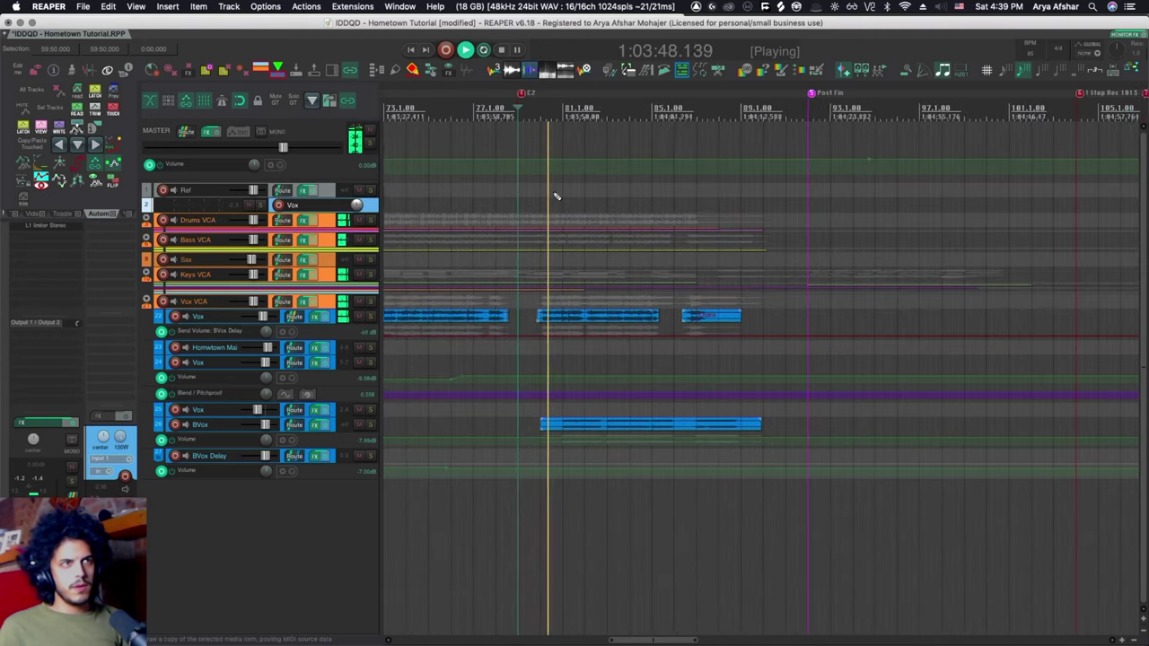
{"action": "key", "text": "space"}
{"action": "scroll", "coordinate": [555, 195], "scroll_direction": "down", "scroll_amount": 5}
{"action": "scroll", "coordinate": [589, 199], "scroll_direction": "up", "scroll_amount": 6}
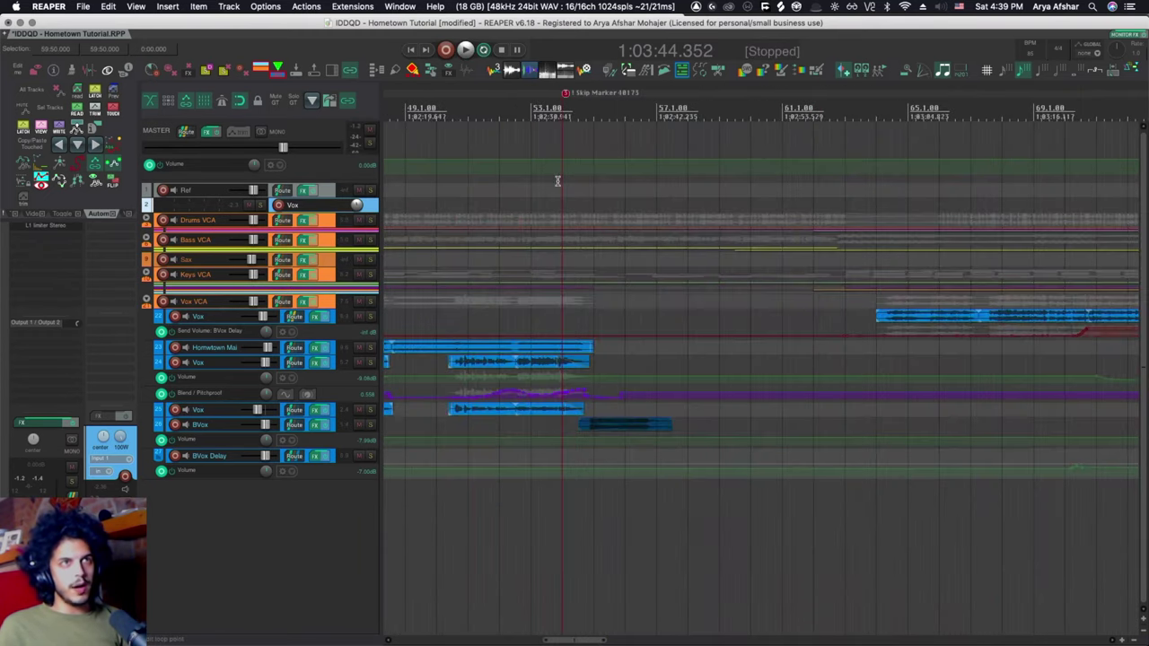
Put the edit cursor at the Skip Marker and bring up the Preferences.
{"action": "left_click", "coordinate": [438, 192]}
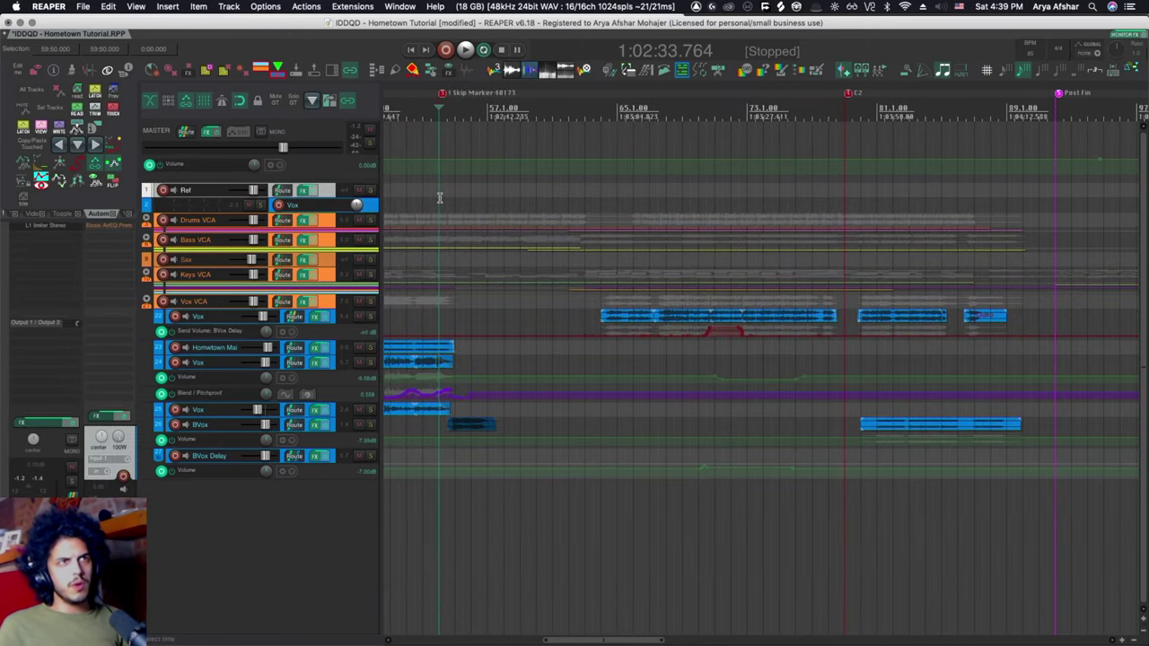
{"action": "scroll", "coordinate": [458, 190], "scroll_direction": "up", "scroll_amount": 7}
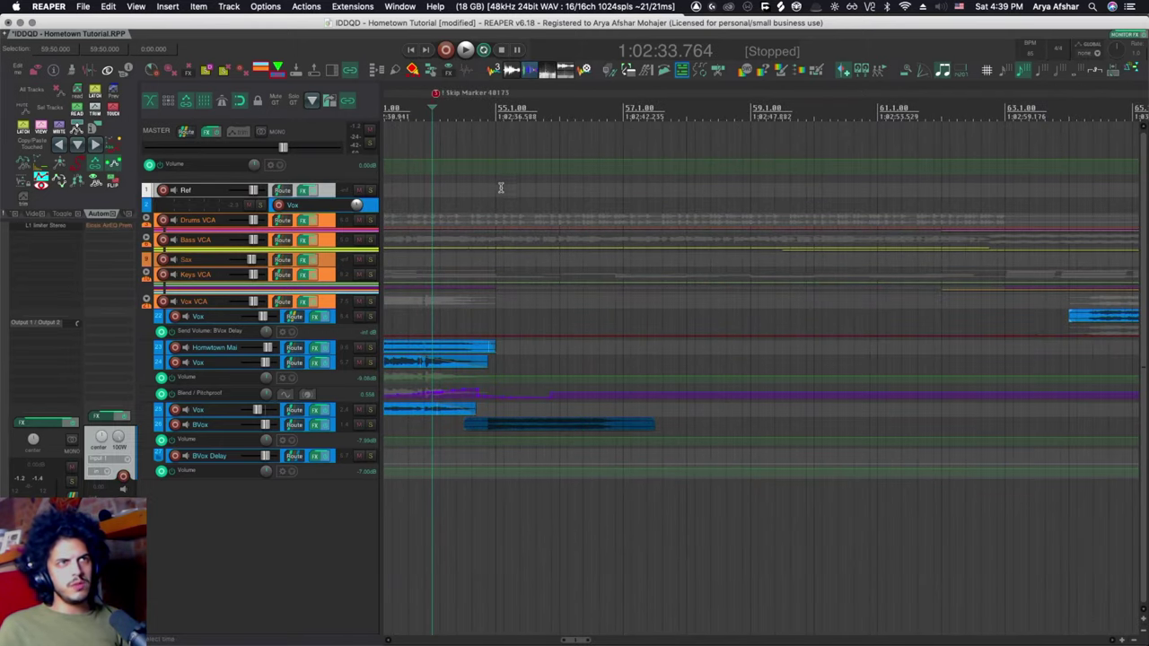
{"action": "scroll", "coordinate": [496, 197], "scroll_direction": "down", "scroll_amount": 6}
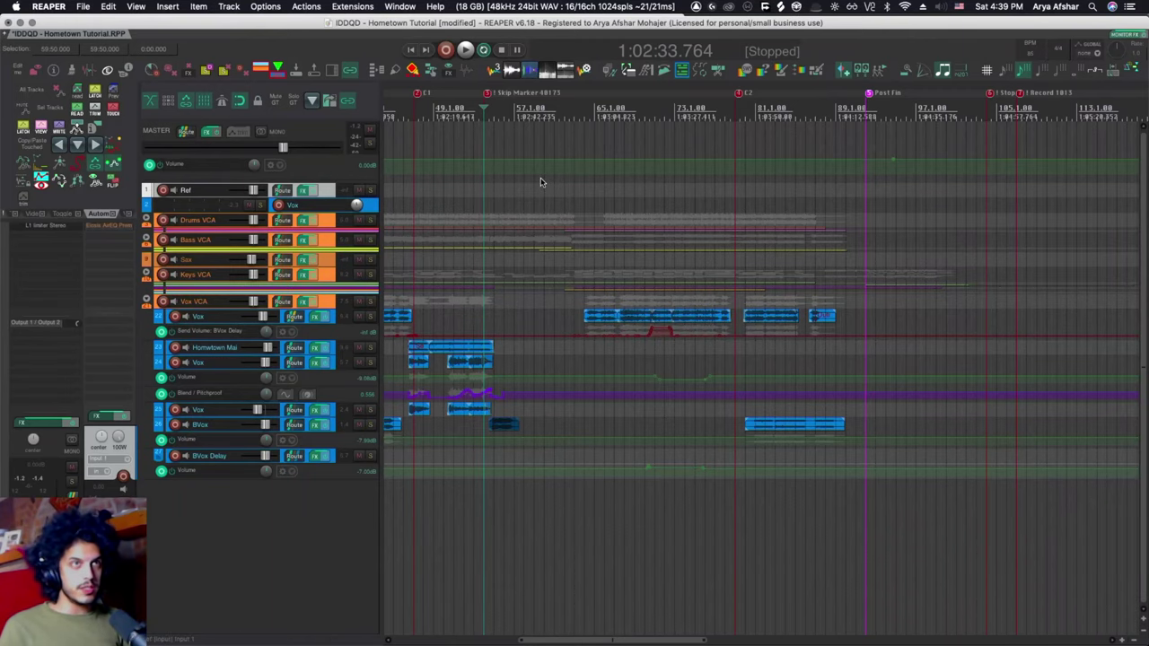
{"action": "key", "text": "super+comma"}
Turn off smooth seek on the Seeking page and apply the change.
{"action": "left_click", "coordinate": [673, 337]}
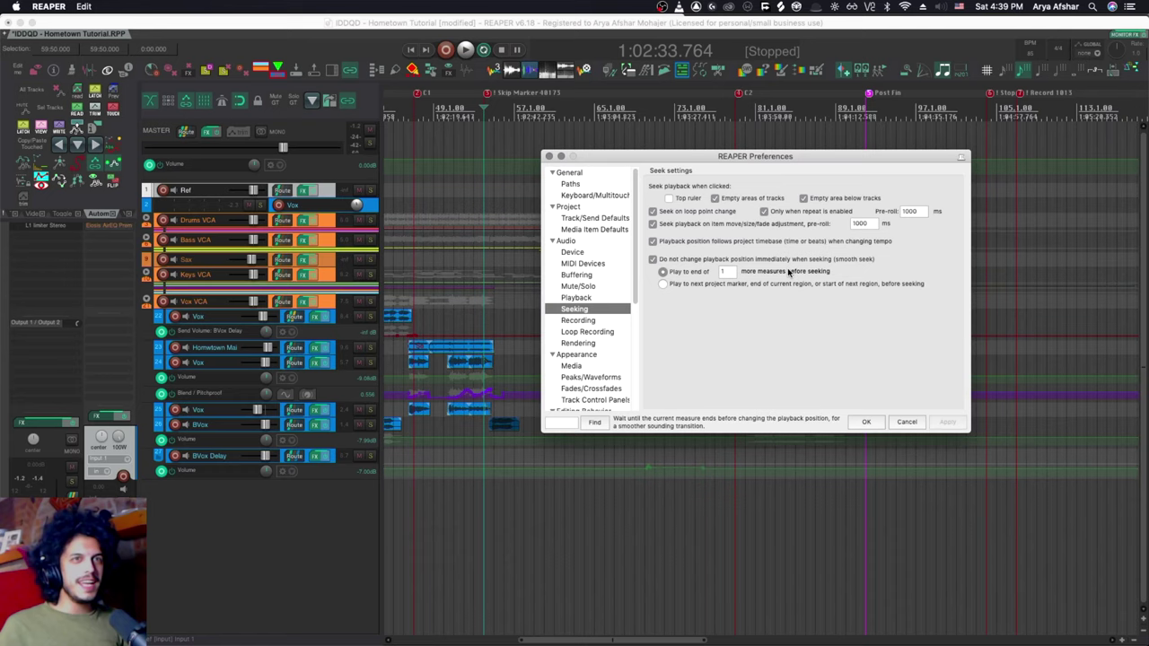
{"action": "left_click", "coordinate": [653, 259]}
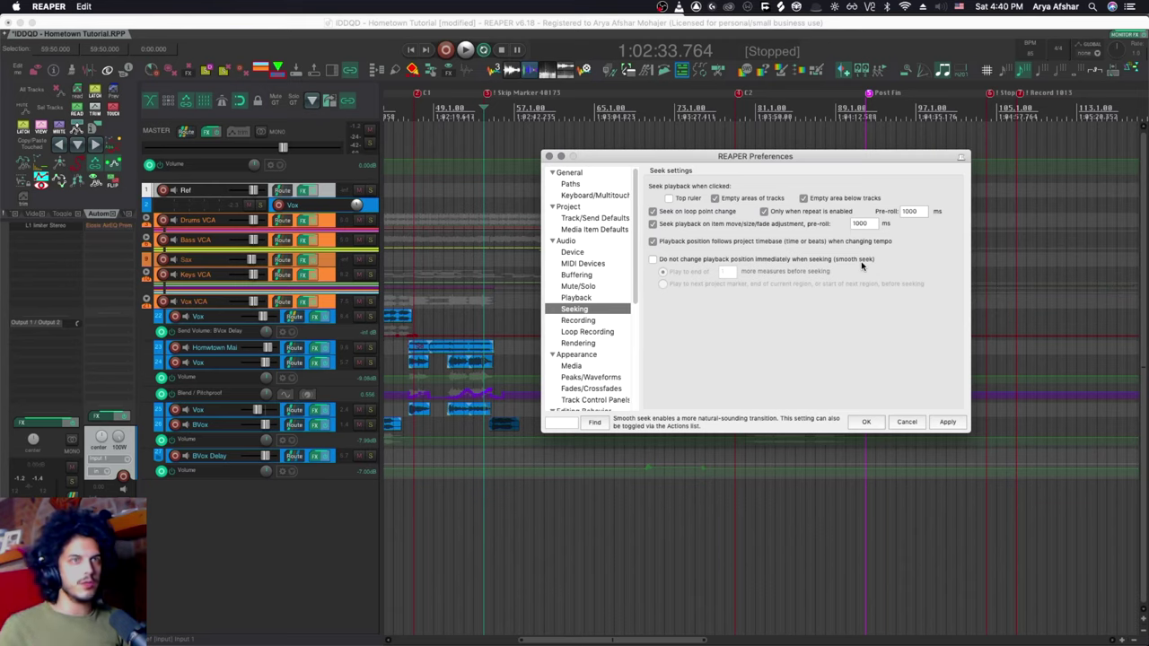
{"action": "left_click", "coordinate": [947, 422]}
Test playback across the Skip Marker without smooth seek, then re-enable smooth seek.
{"action": "left_click", "coordinate": [476, 191]}
{"action": "key", "text": "space"}
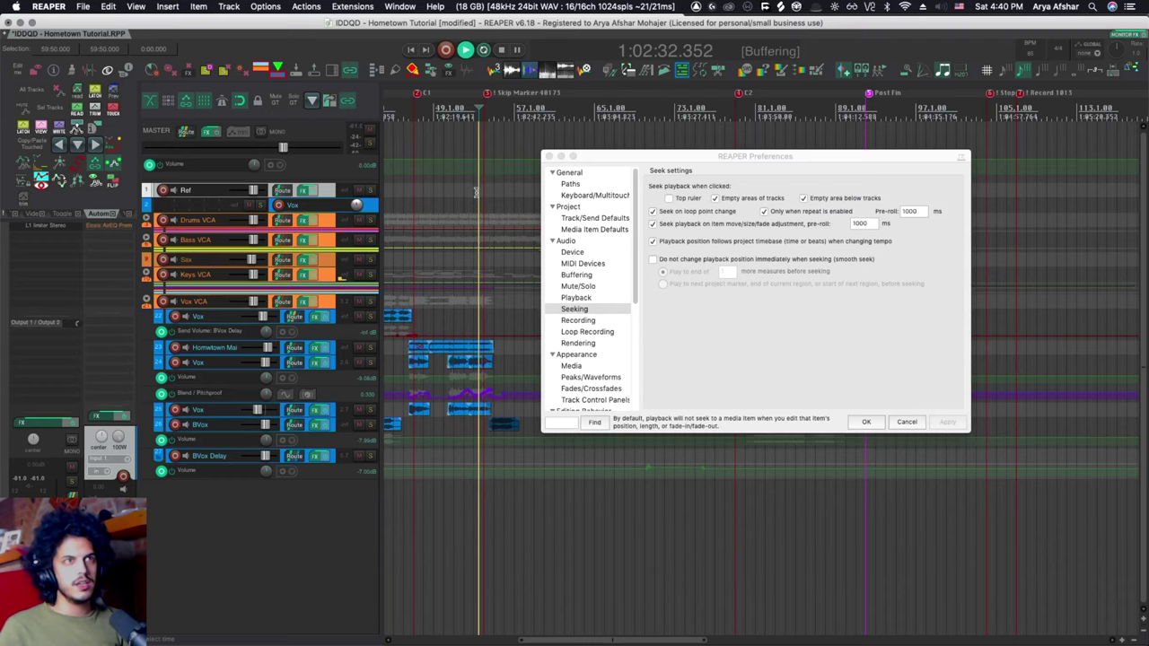
{"action": "key", "text": "]"}
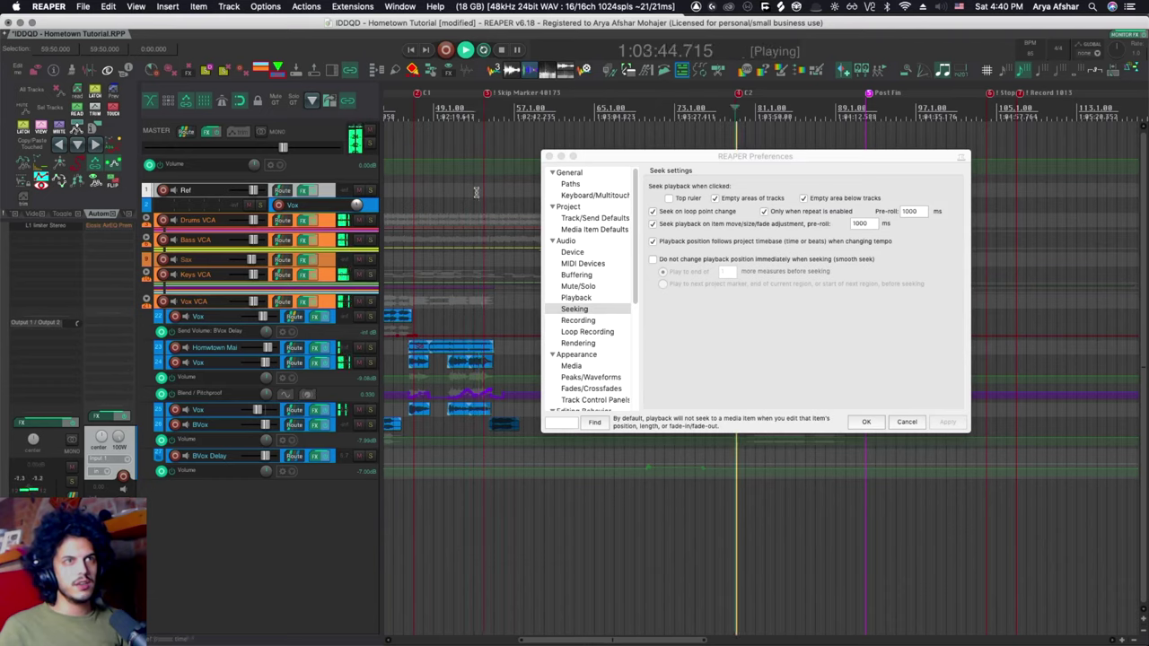
{"action": "key", "text": "space"}
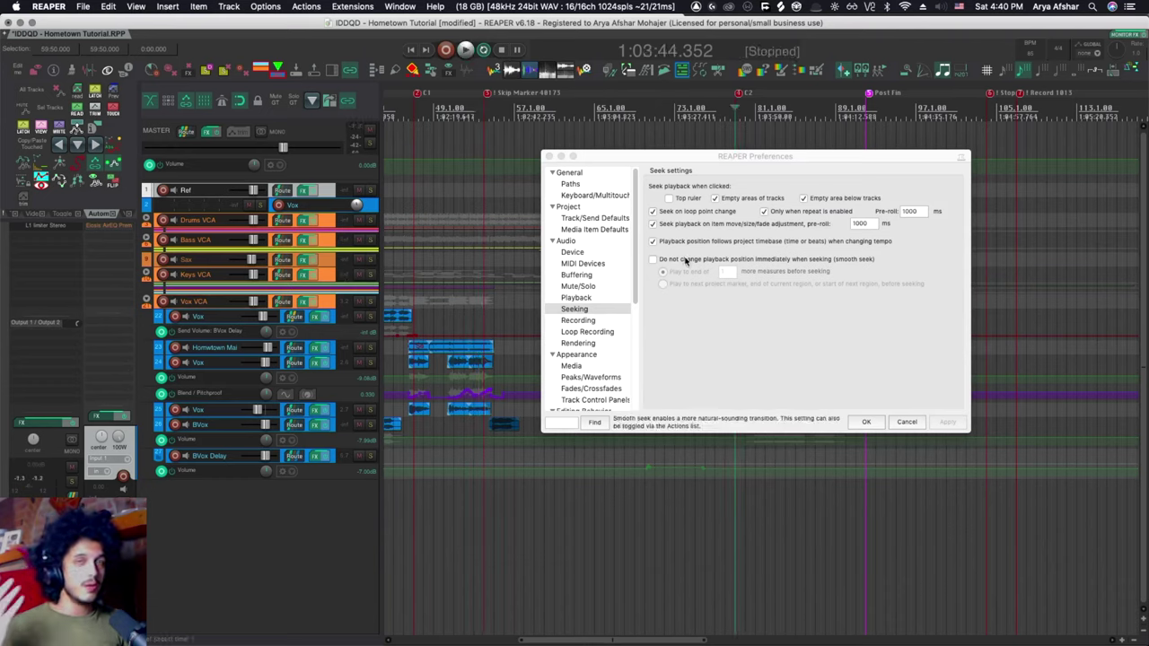
{"action": "left_click", "coordinate": [654, 261]}
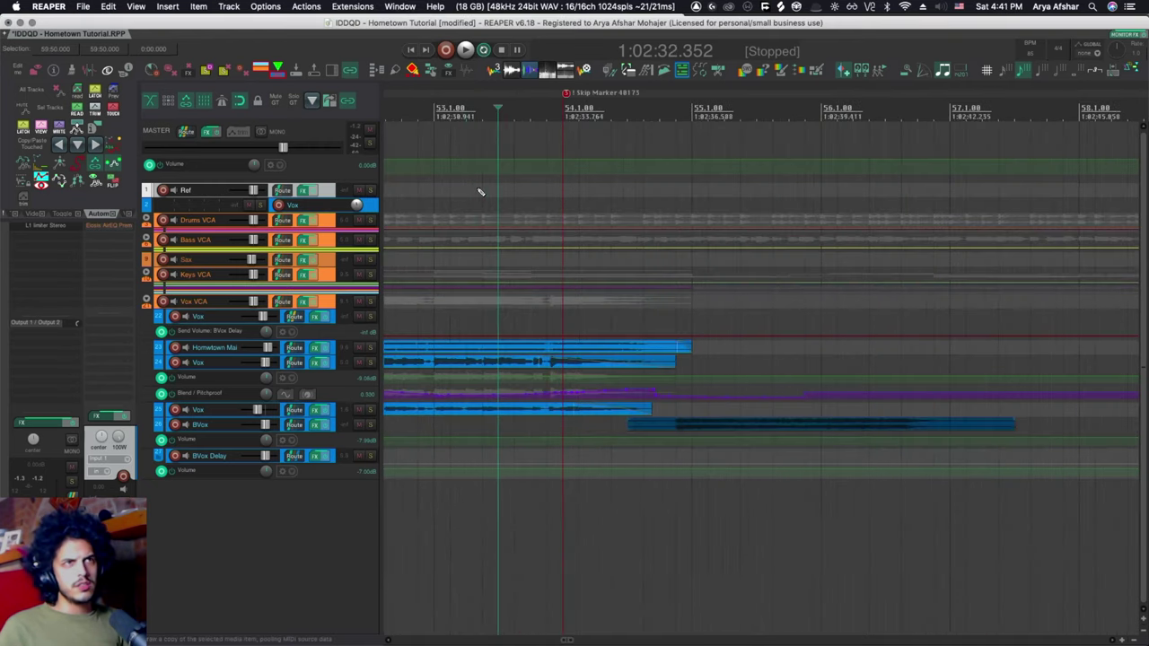
Drag the Skip Marker slightly later on the ruler.
{"action": "scroll", "coordinate": [475, 192], "scroll_direction": "up", "scroll_amount": 3}
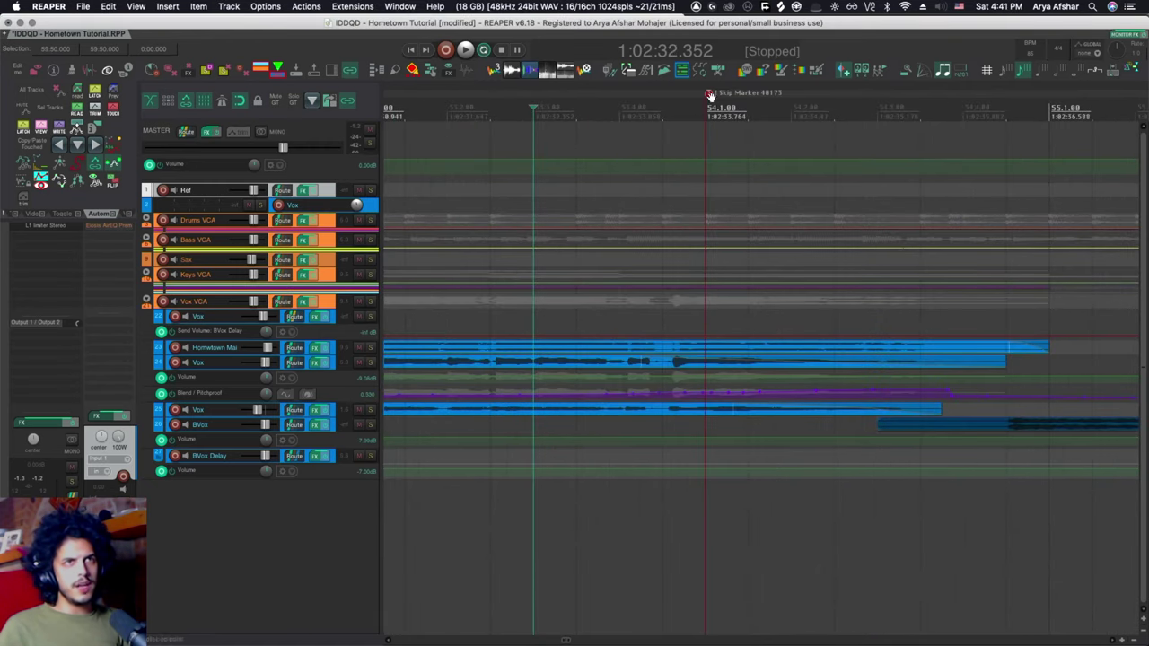
{"action": "scroll", "coordinate": [707, 121], "scroll_direction": "right", "scroll_amount": 2}
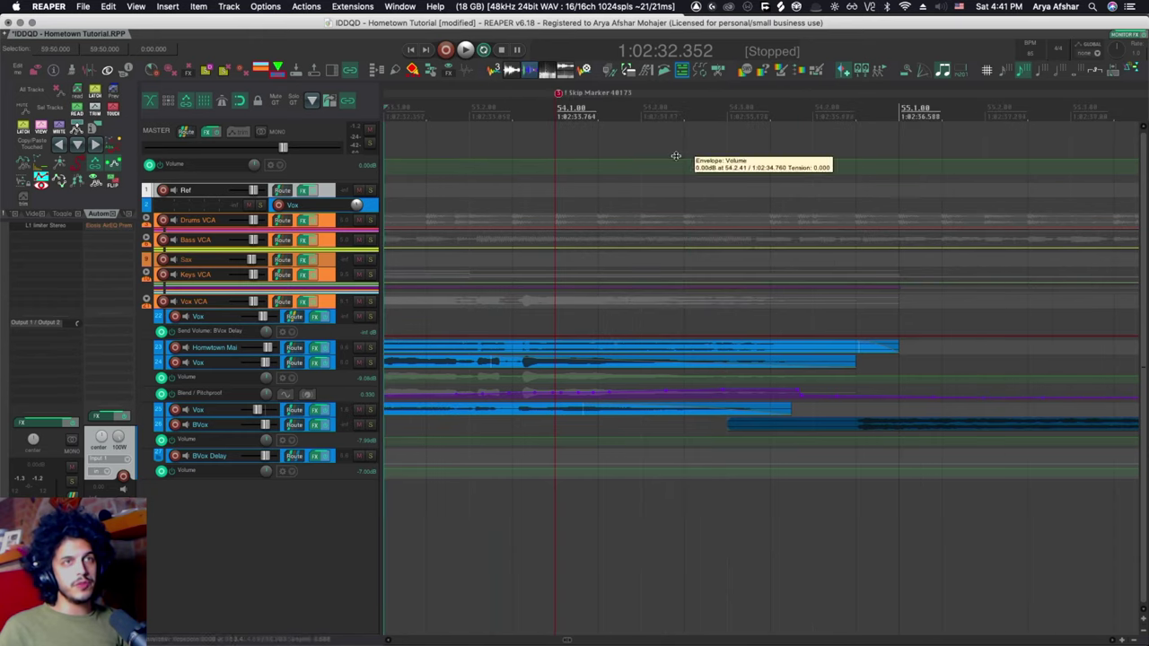
{"action": "scroll", "coordinate": [706, 126], "scroll_direction": "down", "scroll_amount": 3}
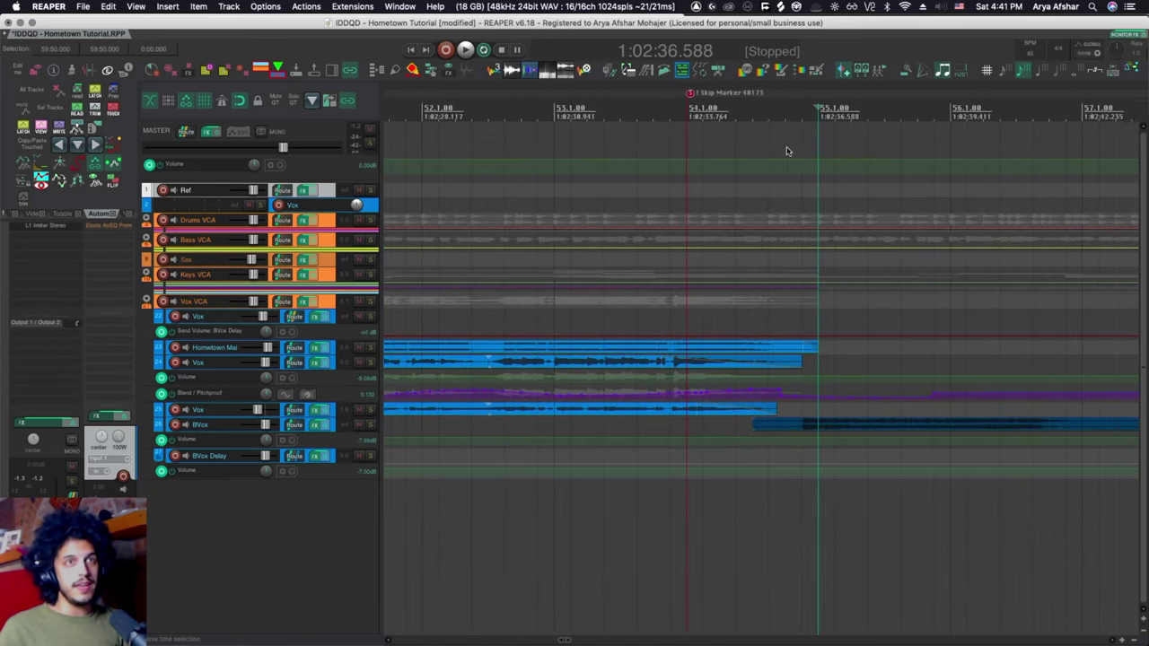
{"action": "scroll", "coordinate": [787, 148], "scroll_direction": "down", "scroll_amount": 8}
{"action": "scroll", "coordinate": [774, 194], "scroll_direction": "up", "scroll_amount": 8}
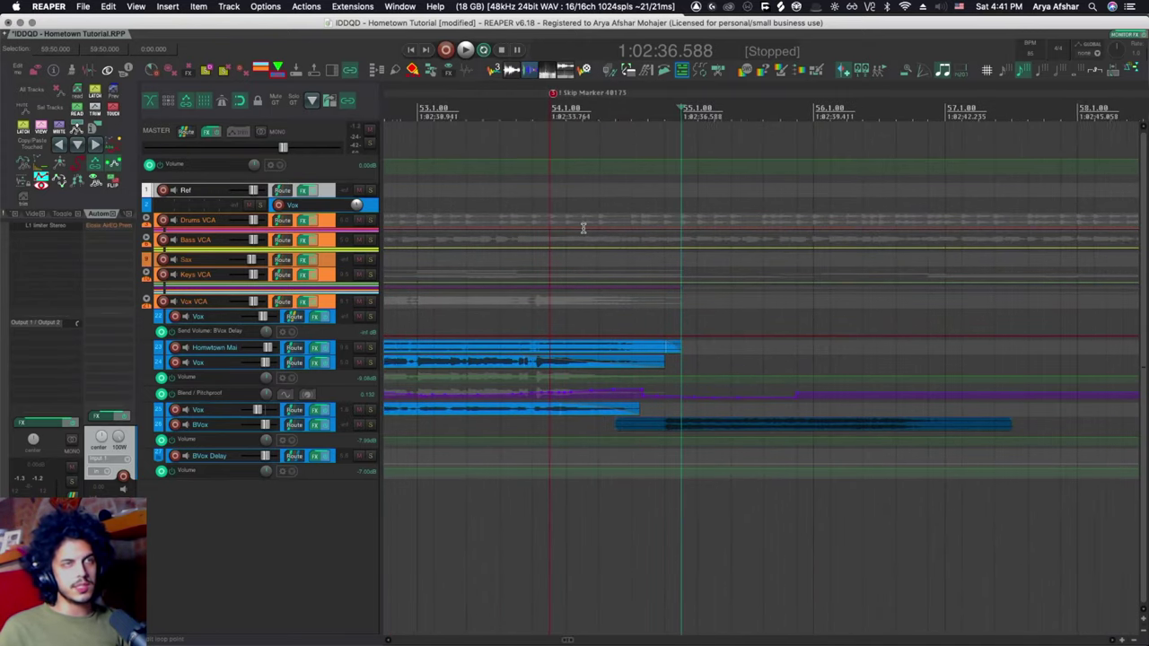
{"action": "scroll", "coordinate": [585, 211], "scroll_direction": "down", "scroll_amount": 2}
{"action": "left_click_drag", "start_coordinate": [566, 93], "coordinate": [634, 96]}
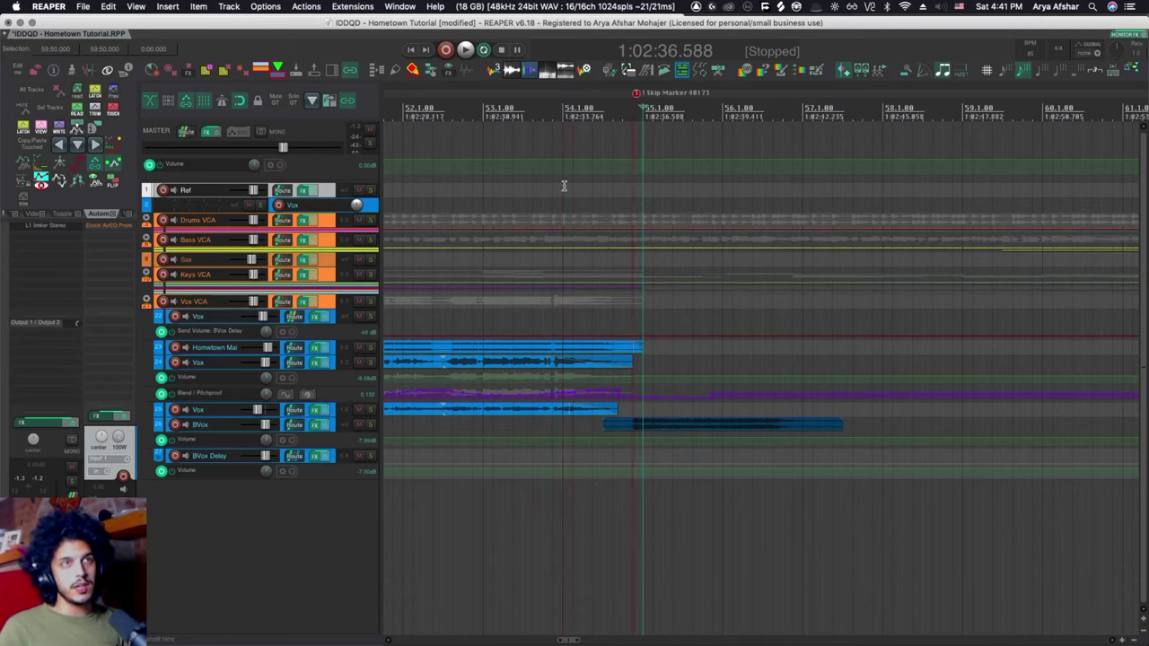
Play from a few seconds before the marker to test the skip, then stop.
{"action": "left_click", "coordinate": [563, 186]}
{"action": "key", "text": "space"}
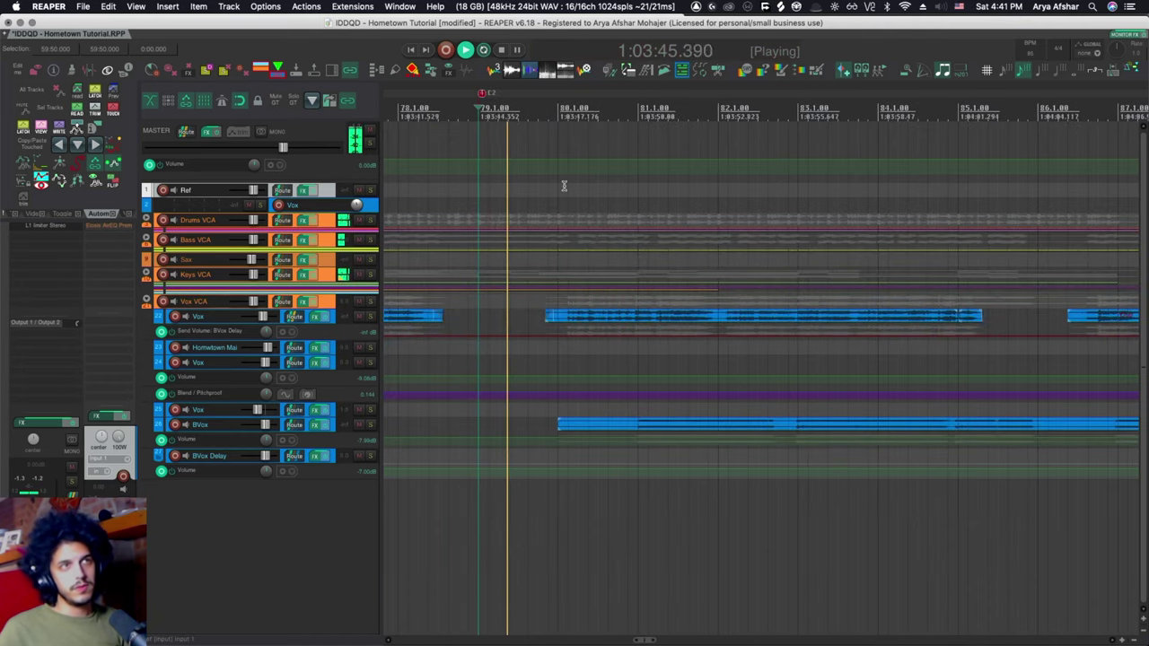
{"action": "key", "text": "space"}
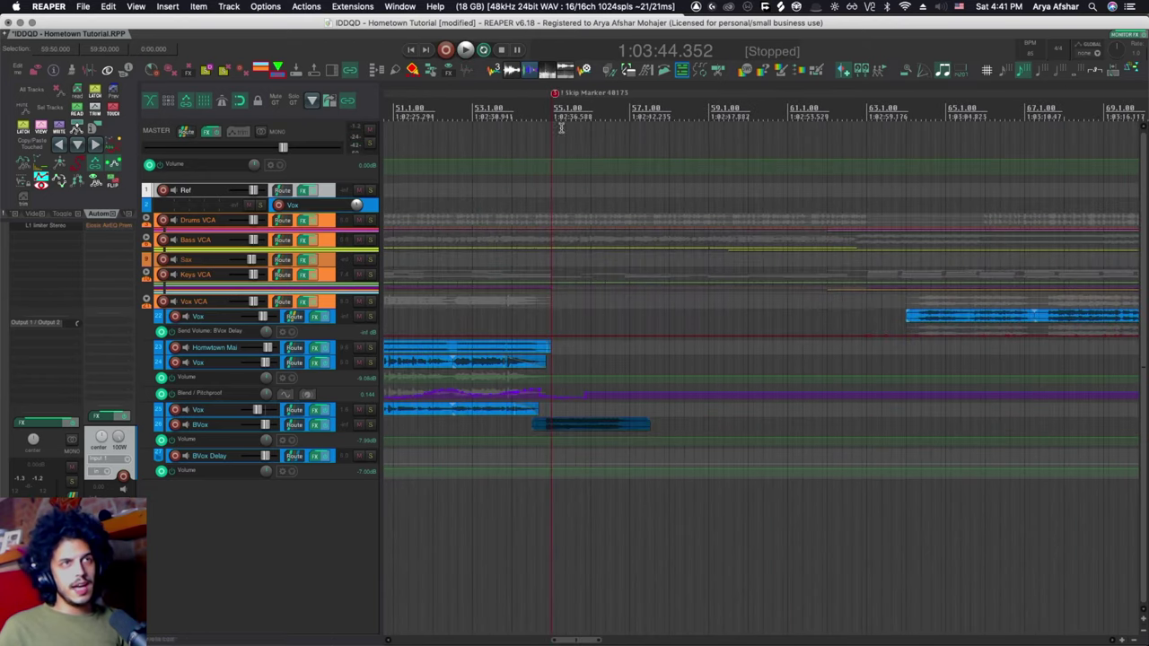
Find the Outboarder insert-marker-with-custom-name script and inspect its marker name LFOP.
{"action": "key", "text": "question"}
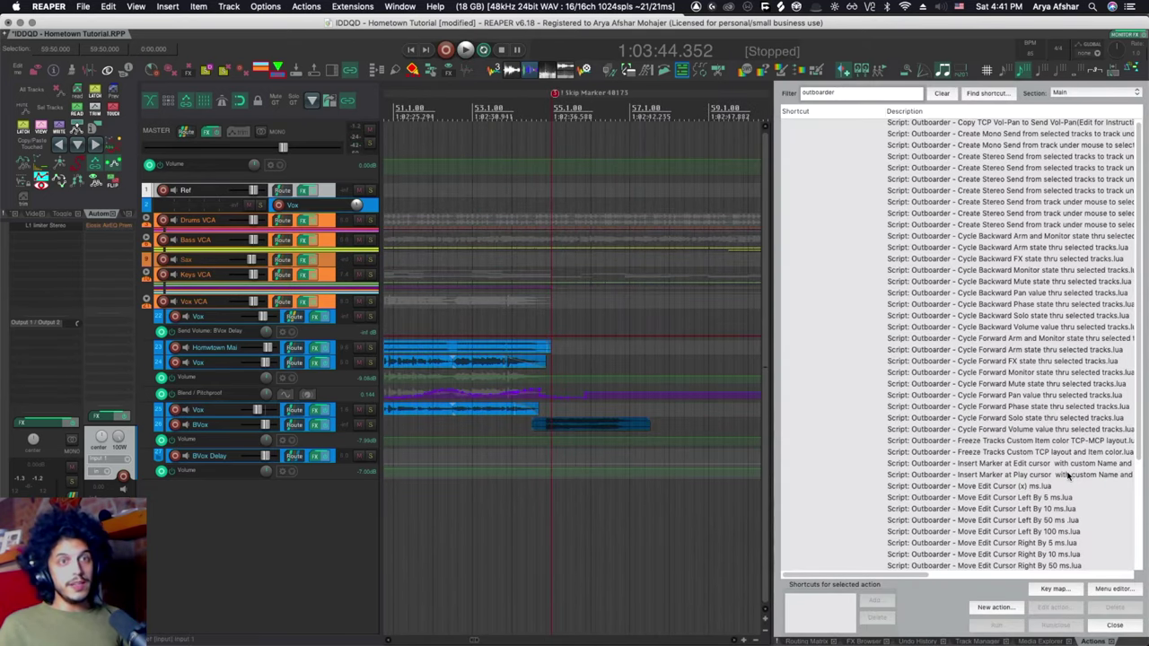
{"action": "left_click", "coordinate": [949, 463]}
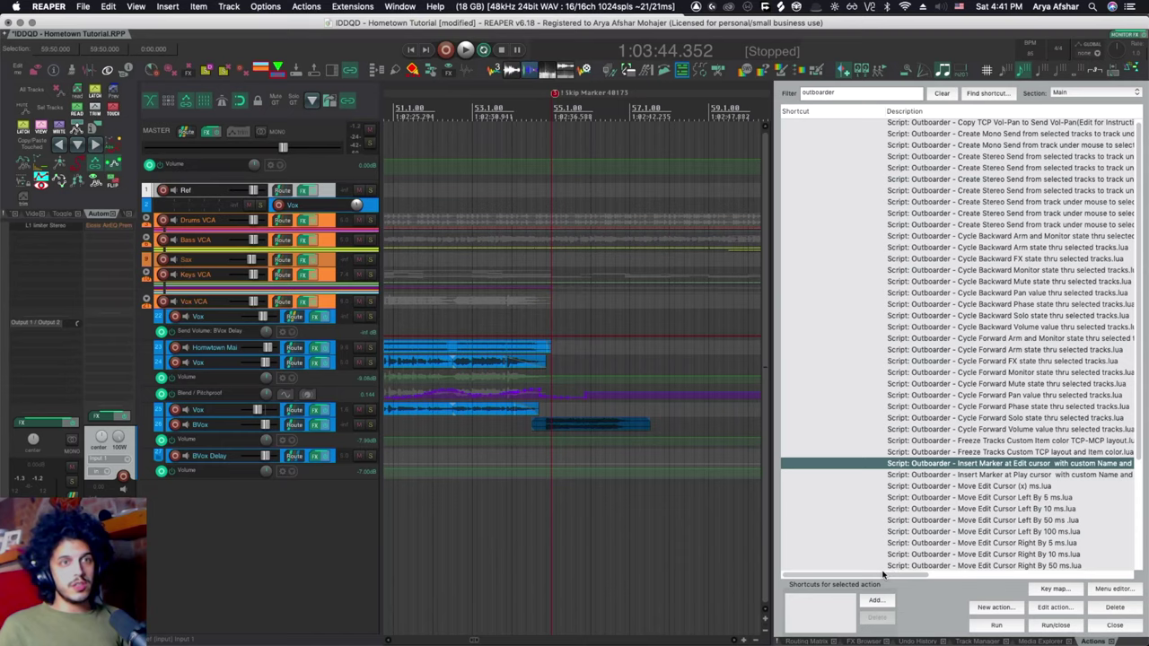
{"action": "left_click_drag", "start_coordinate": [883, 575], "coordinate": [908, 577]}
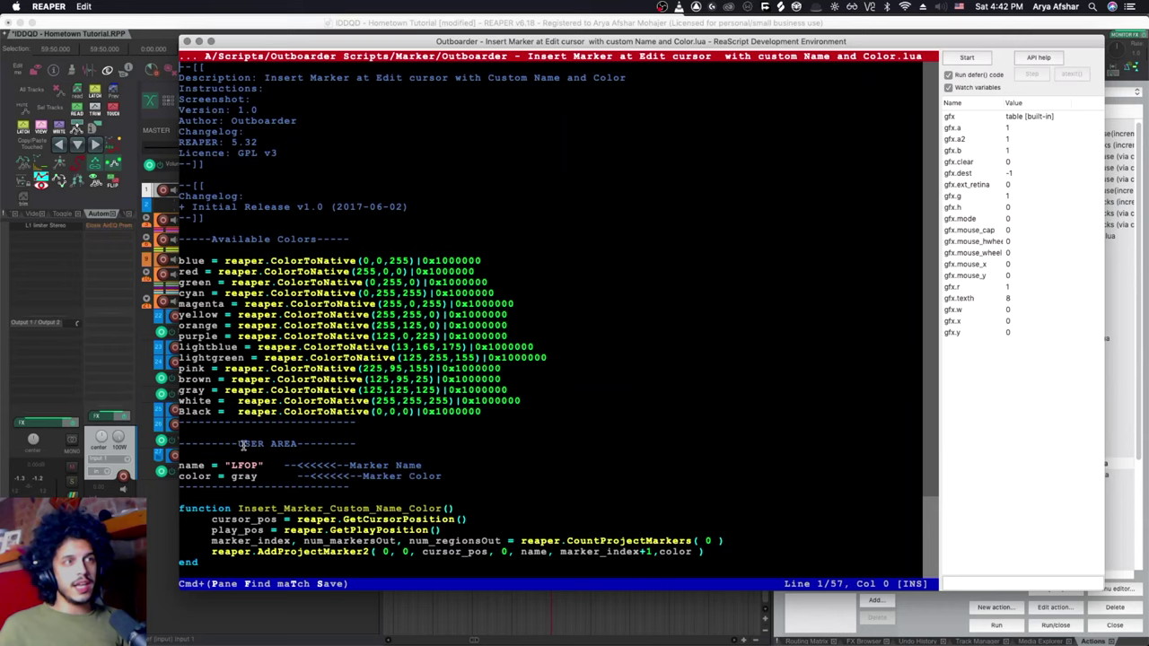
{"action": "left_click_drag", "start_coordinate": [233, 464], "coordinate": [259, 465]}
{"action": "left_click", "coordinate": [235, 477]}
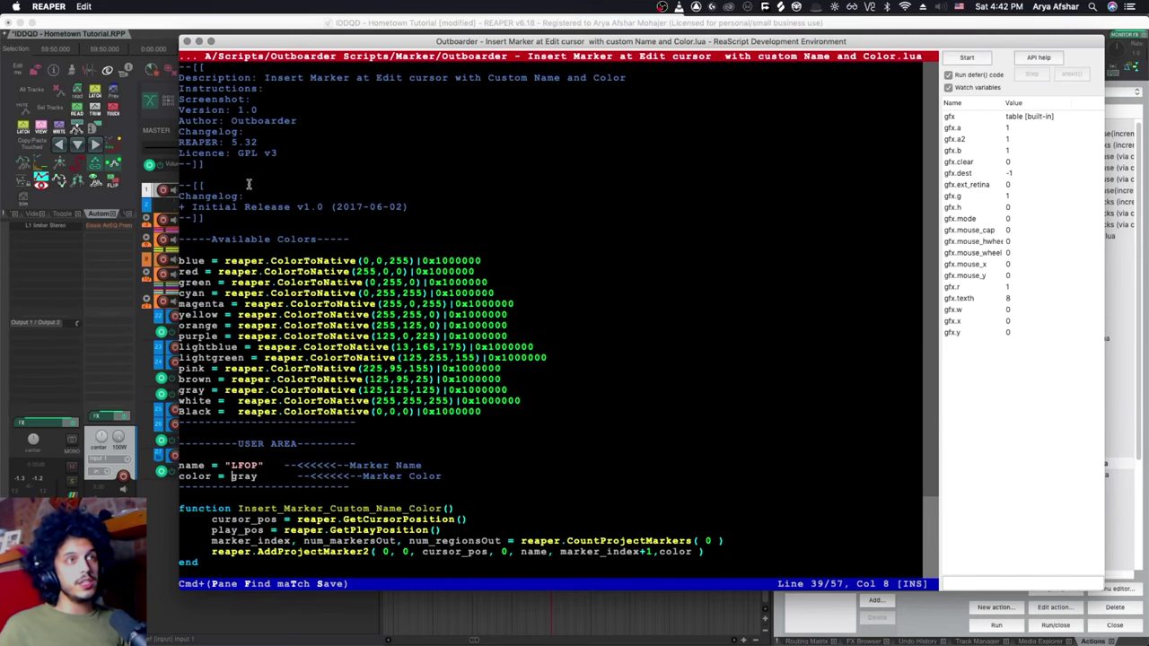
{"action": "left_click", "coordinate": [187, 41]}
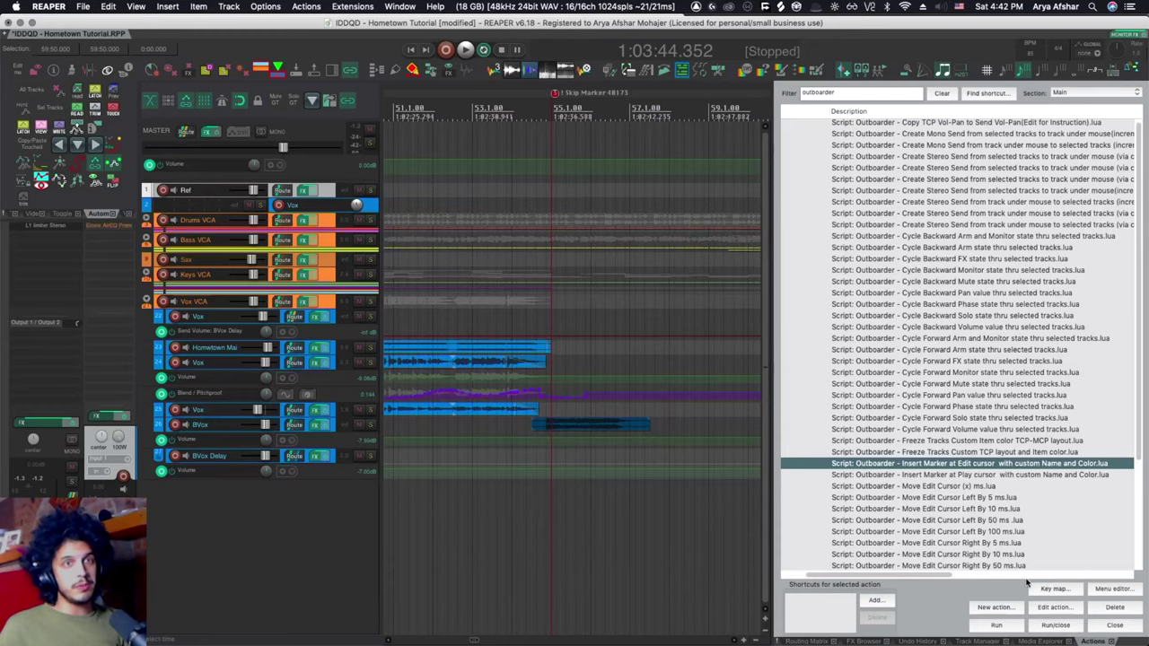
Copy the insert-marker script's entire code from the ReaScript editor.
{"action": "left_click", "coordinate": [1052, 607]}
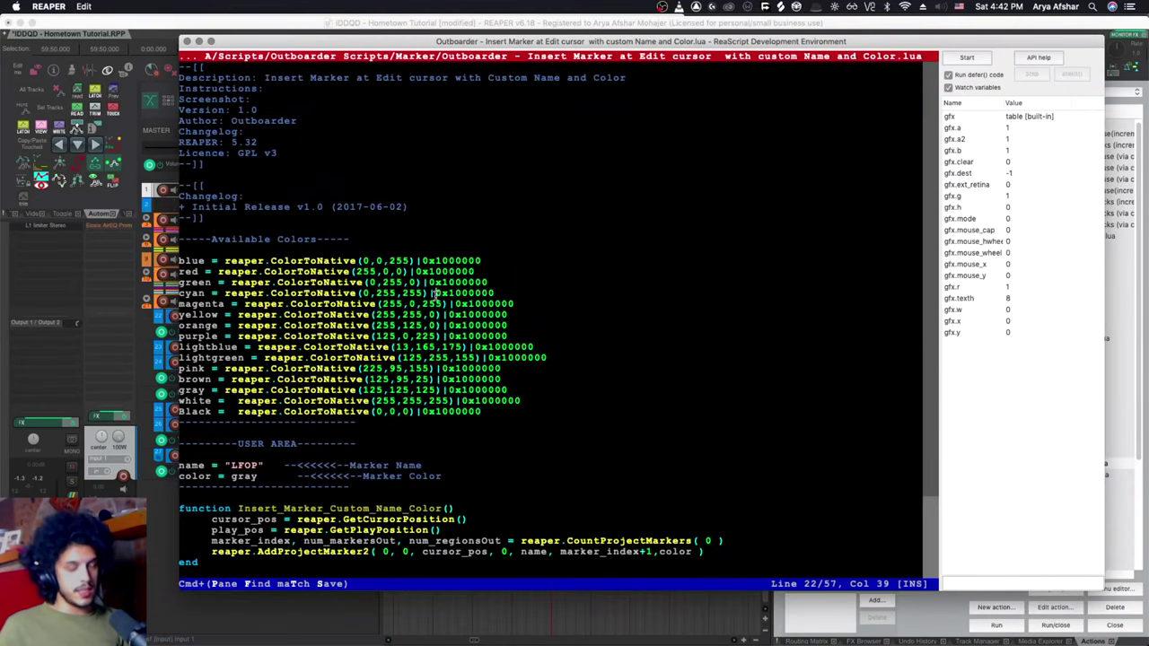
{"action": "key", "text": "super+a"}
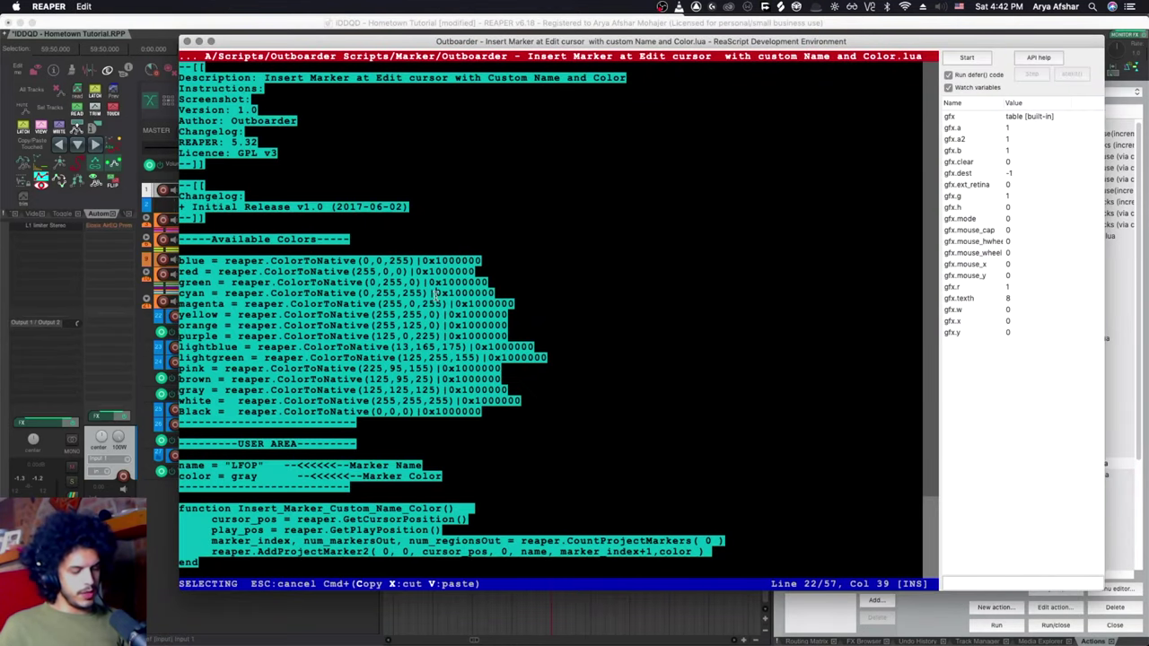
{"action": "key", "text": "super+c"}
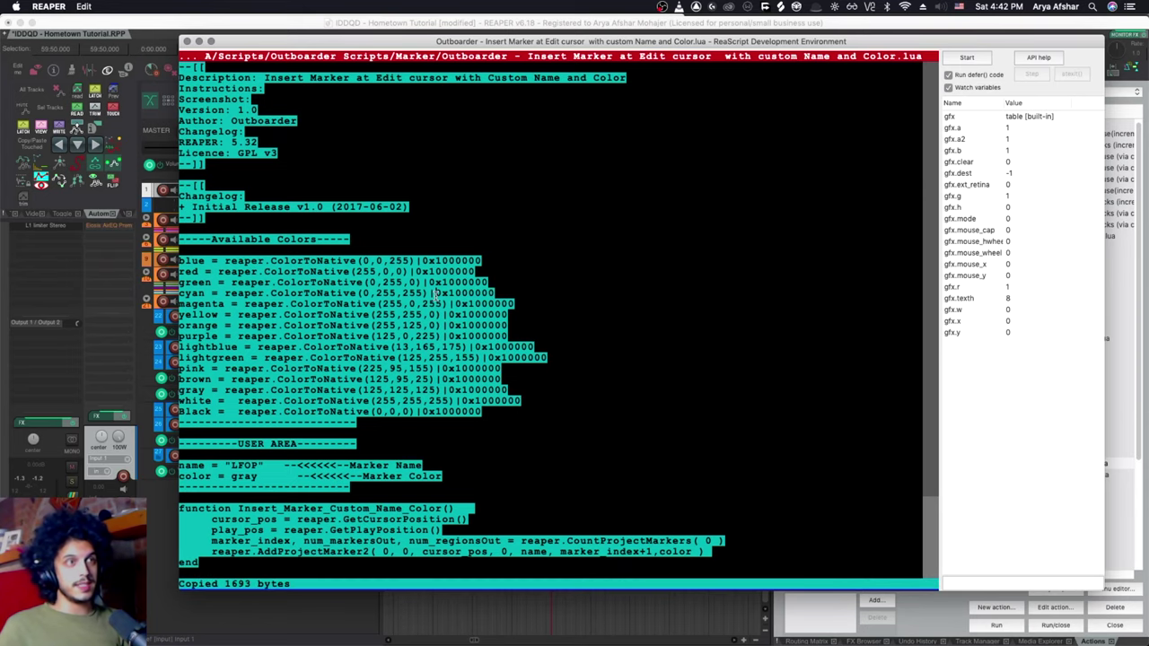
{"action": "scroll", "coordinate": [280, 320], "scroll_direction": "down", "scroll_amount": 3}
{"action": "scroll", "coordinate": [280, 321], "scroll_direction": "up", "scroll_amount": 3}
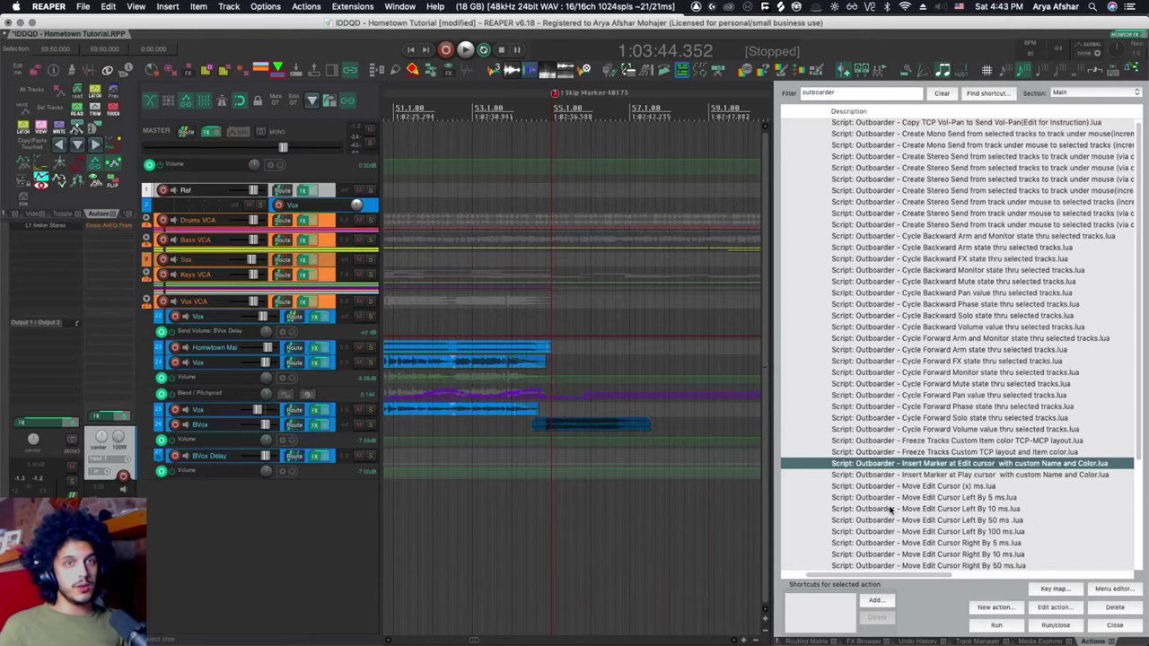
Create a new ReaScript named 'Create Skip Marker at Edit Position'.
{"action": "left_click", "coordinate": [1021, 607]}
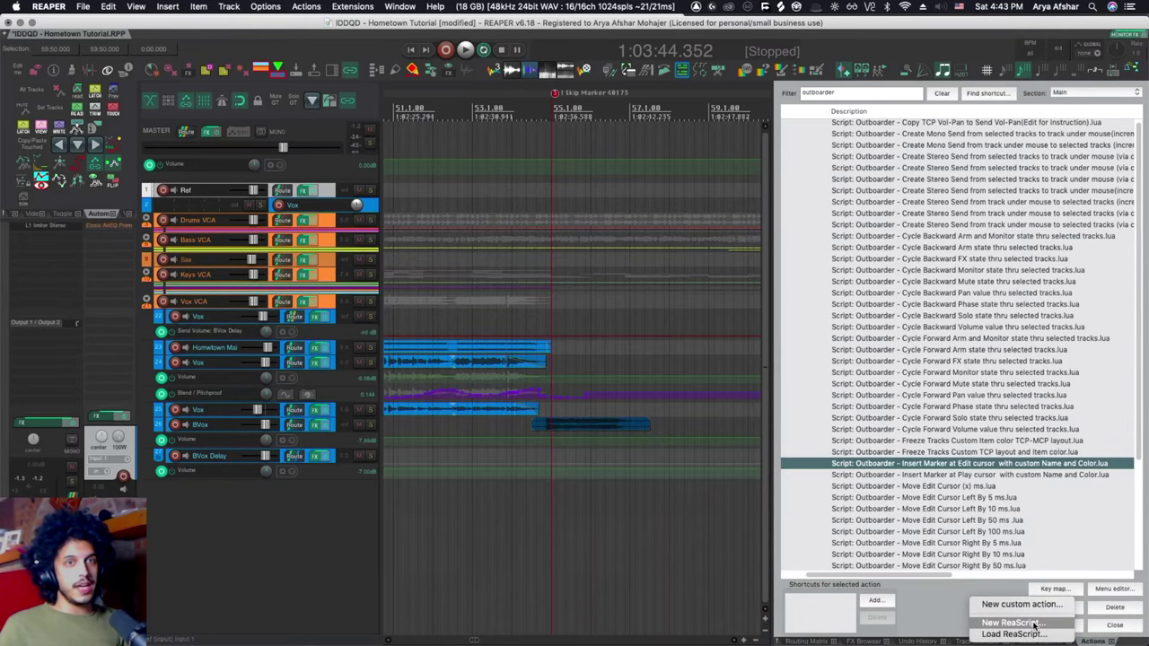
{"action": "left_click", "coordinate": [1011, 622]}
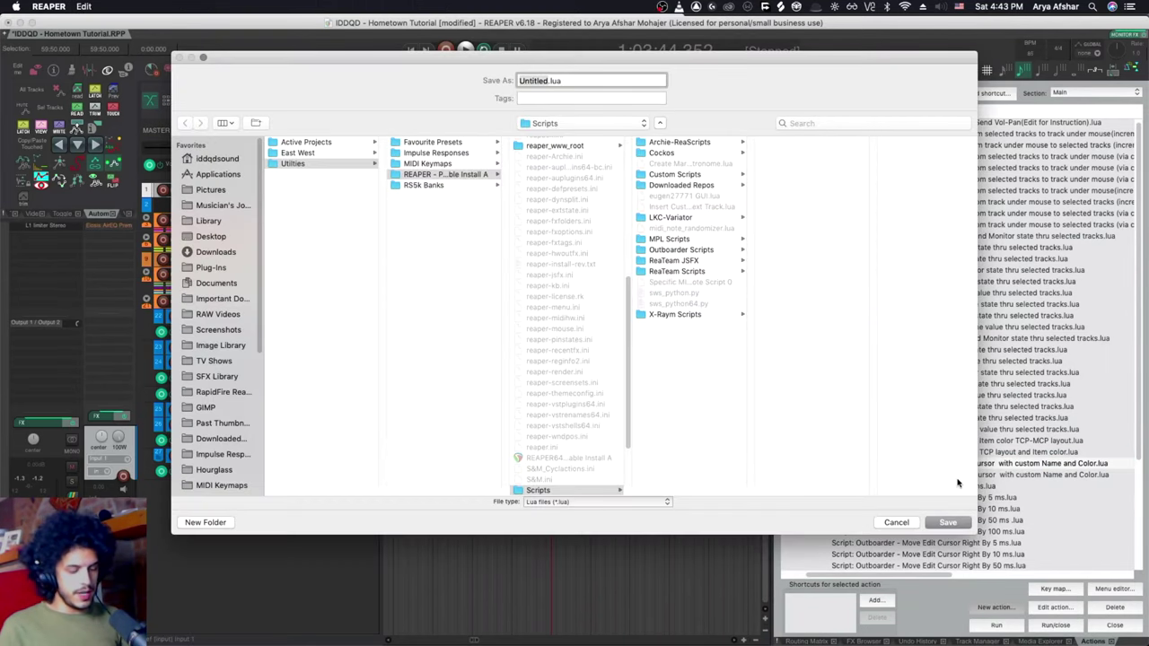
{"action": "type", "text": "Create Skip Marker at Edit P"}
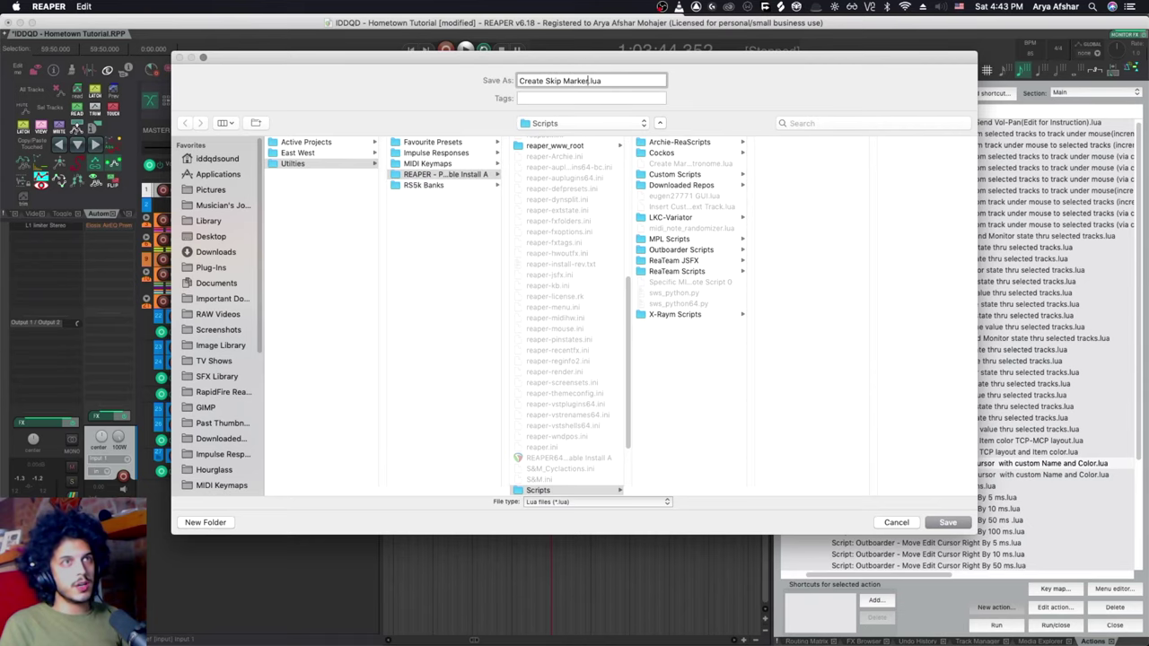
{"action": "type", "text": "osition"}
{"action": "key", "text": "Return"}
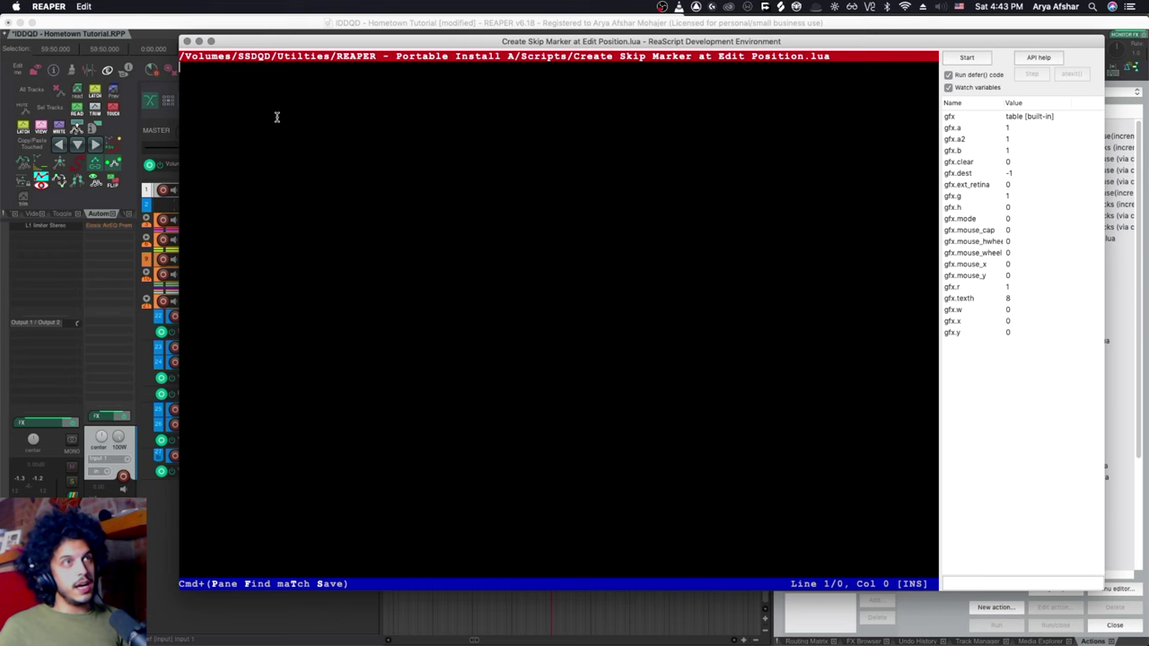
Paste the copied code, rename the marker '! Skip Marker 40173', colour it yellow, and save.
{"action": "key", "text": "super+v"}
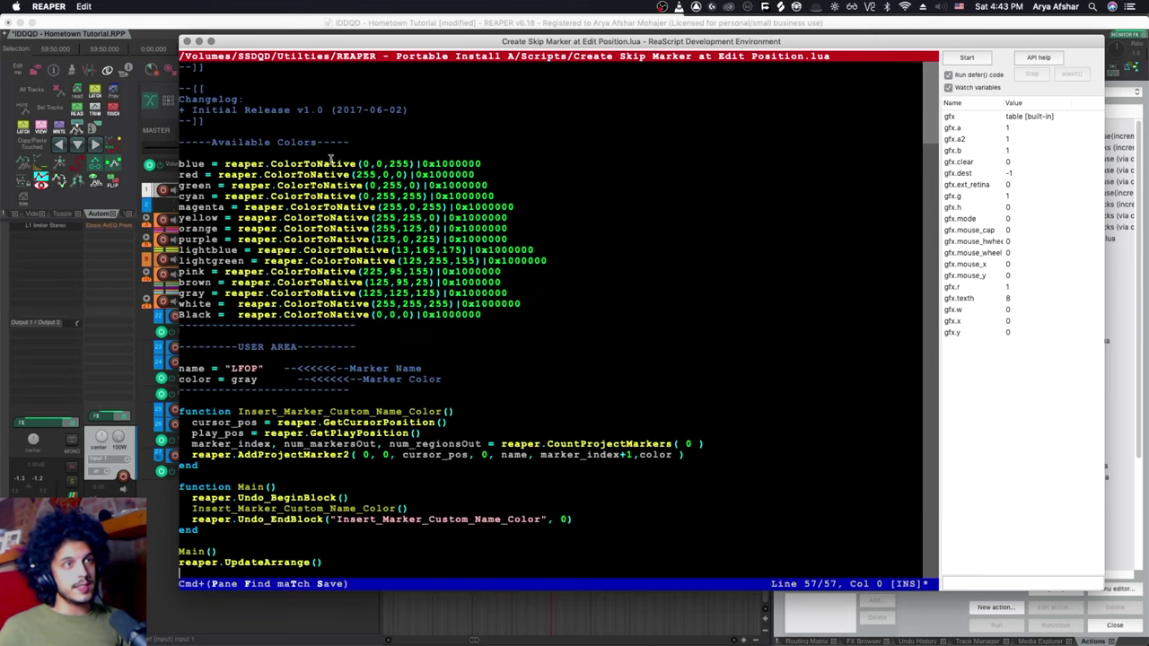
{"action": "left_click_drag", "start_coordinate": [401, 45], "coordinate": [426, 130]}
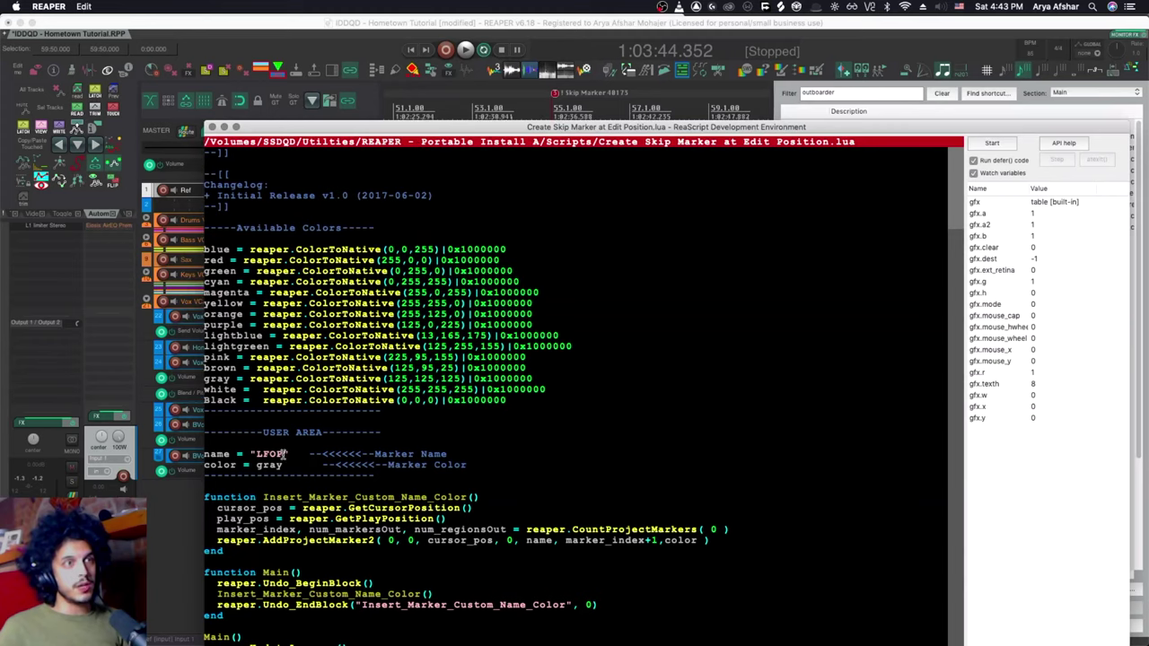
{"action": "left_click_drag", "start_coordinate": [284, 454], "coordinate": [256, 454]}
{"action": "type", "text": "! "}
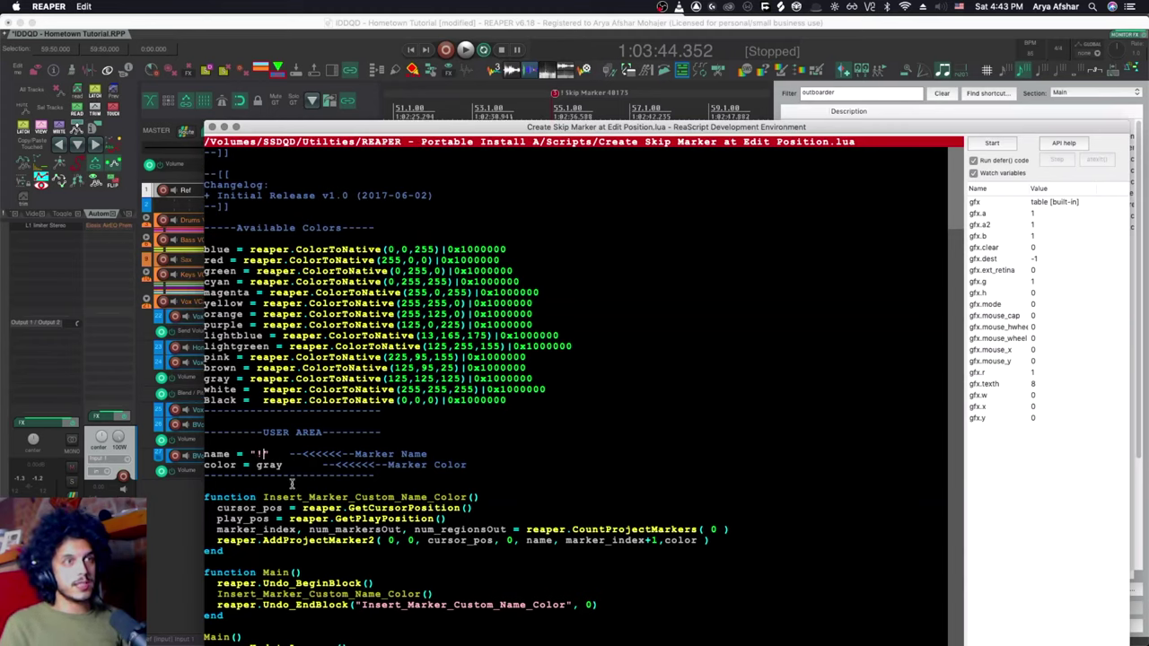
{"action": "type", "text": "40173"}
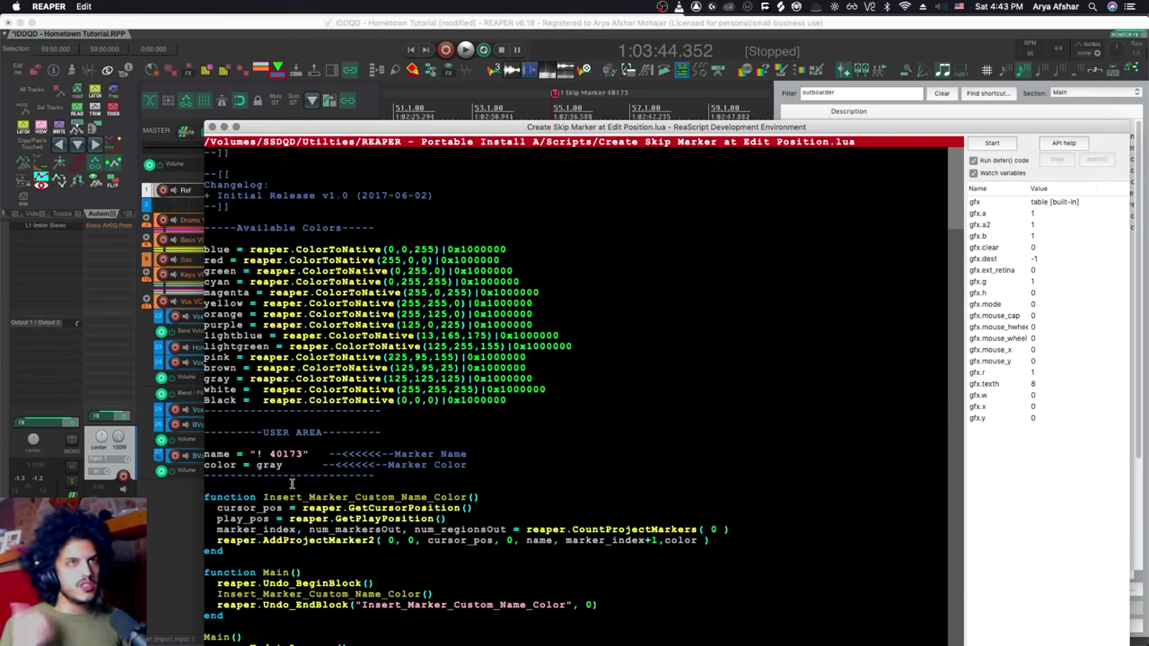
{"action": "type", "text": "Skip Marker"}
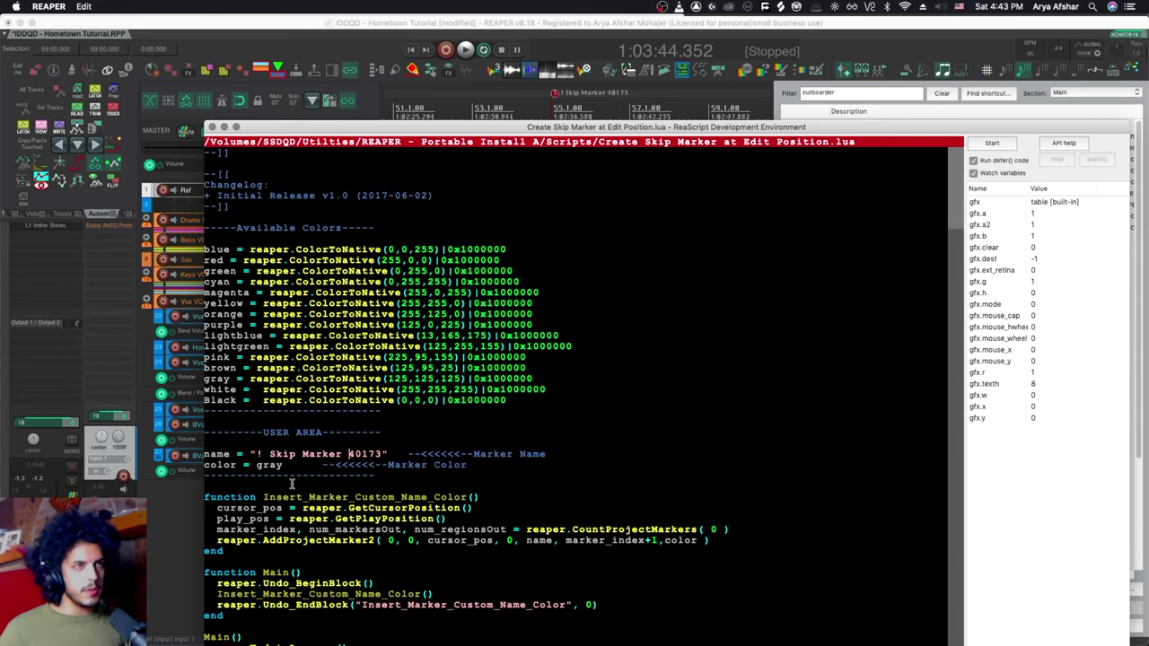
{"action": "double_click", "coordinate": [285, 466]}
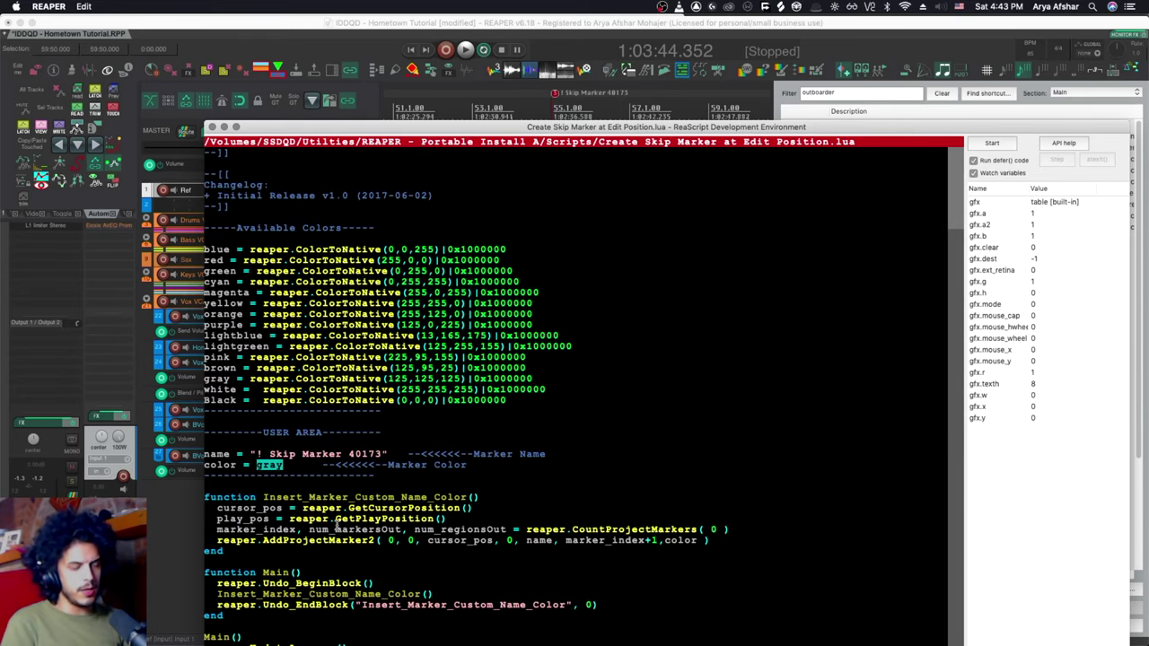
{"action": "type", "text": "yellow"}
{"action": "key", "text": "ctrl+s"}
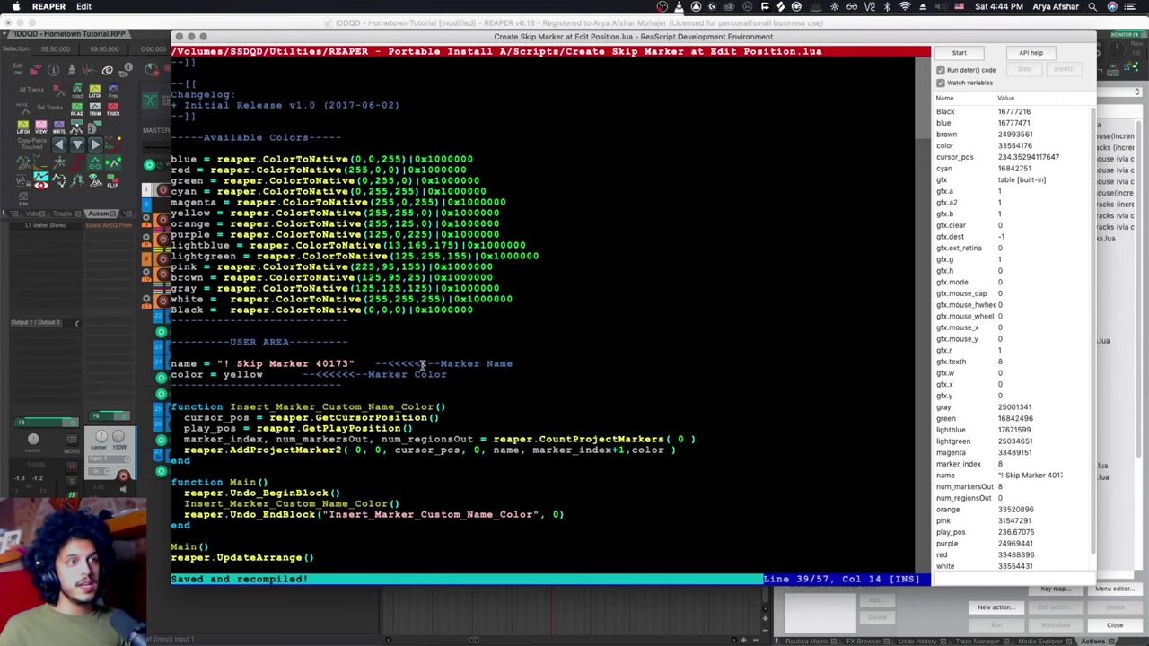
Run the new skip marker script to place a yellow Skip Marker 40173 at the edit position.
{"action": "key", "text": "super+w"}
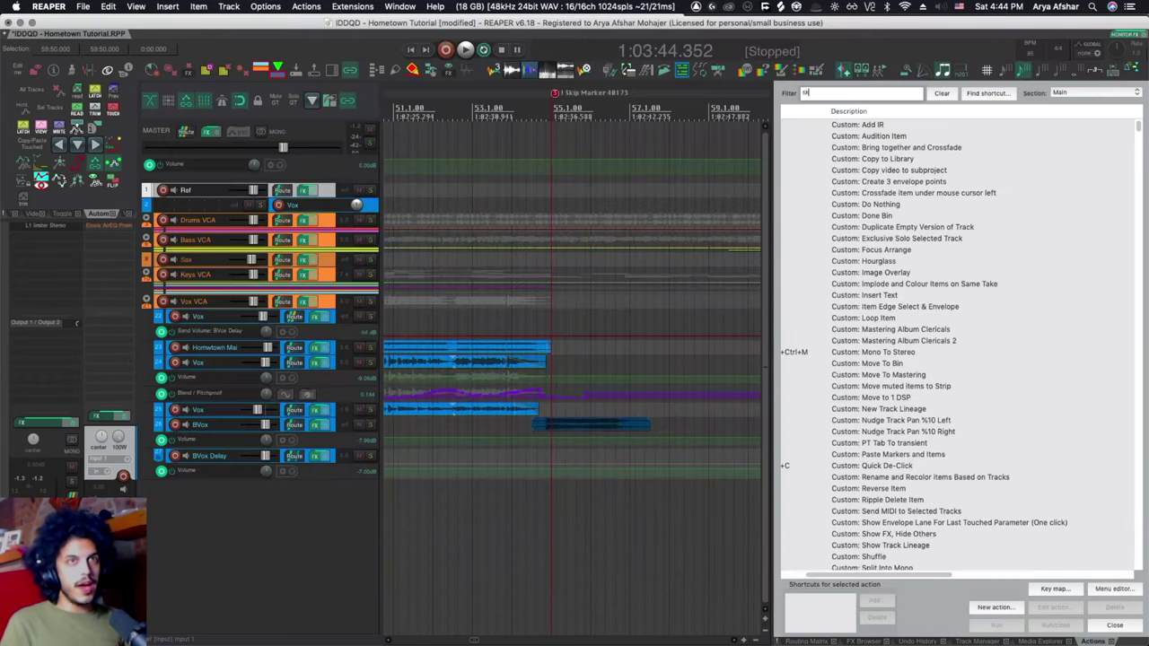
{"action": "left_click", "coordinate": [835, 94]}
{"action": "left_click", "coordinate": [882, 126]}
{"action": "left_click", "coordinate": [595, 94]}
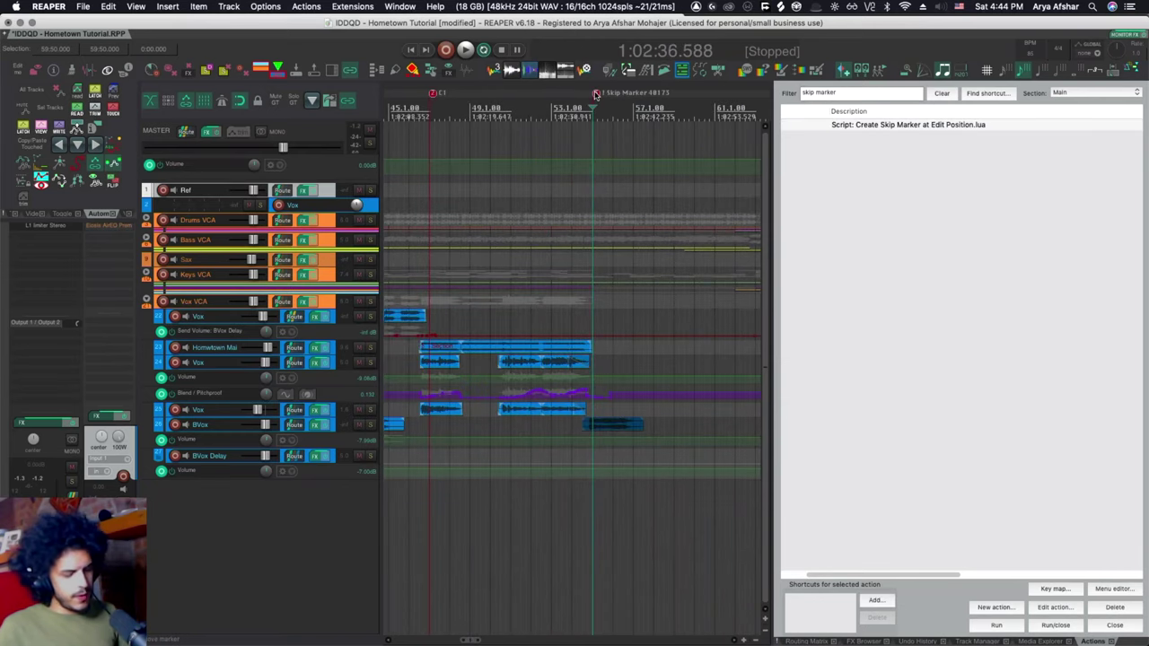
{"action": "scroll", "coordinate": [594, 103], "scroll_direction": "up", "scroll_amount": 2}
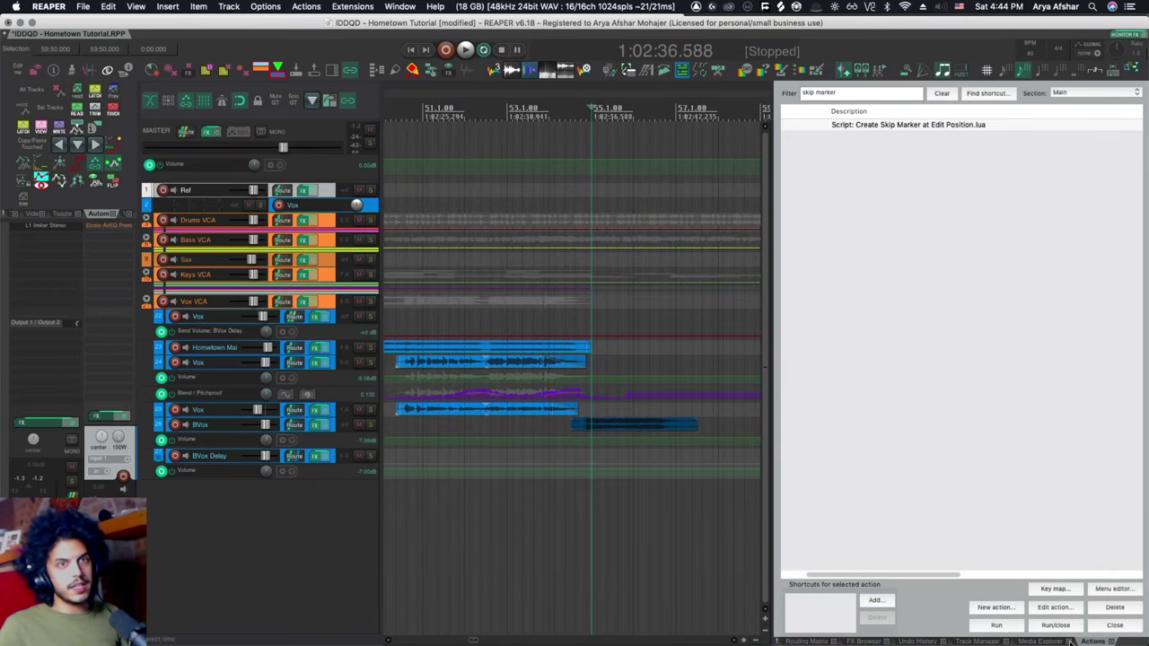
{"action": "scroll", "coordinate": [576, 132], "scroll_direction": "right", "scroll_amount": 3}
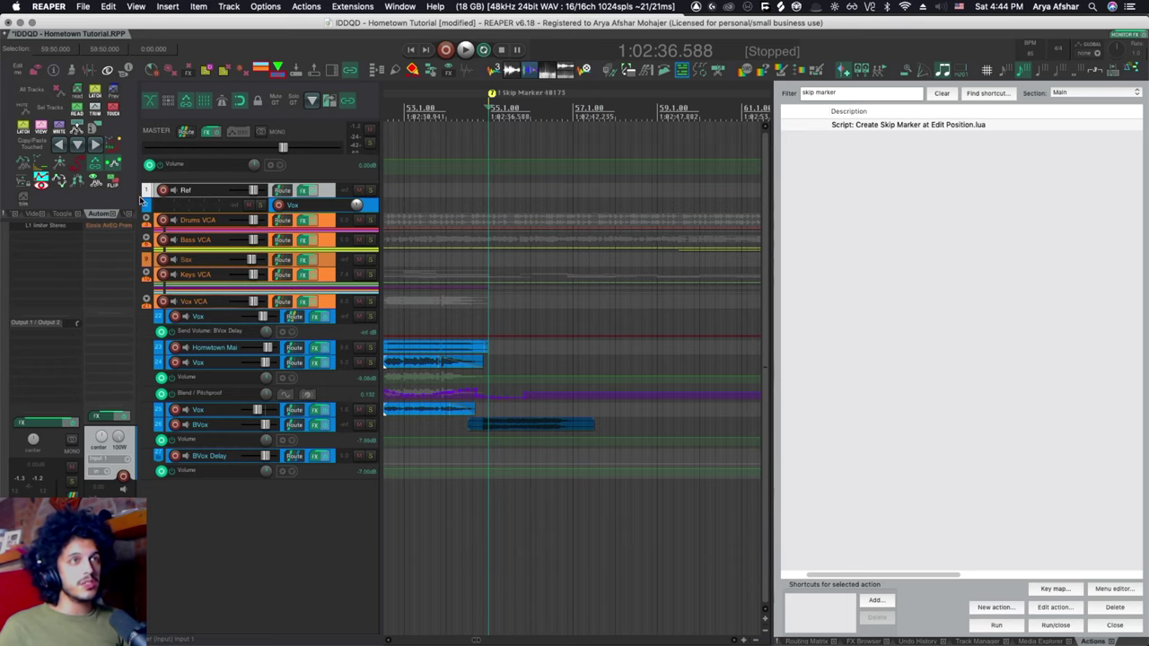
{"action": "scroll", "coordinate": [553, 216], "scroll_direction": "left", "scroll_amount": 3}
{"action": "scroll", "coordinate": [552, 198], "scroll_direction": "down", "scroll_amount": 5}
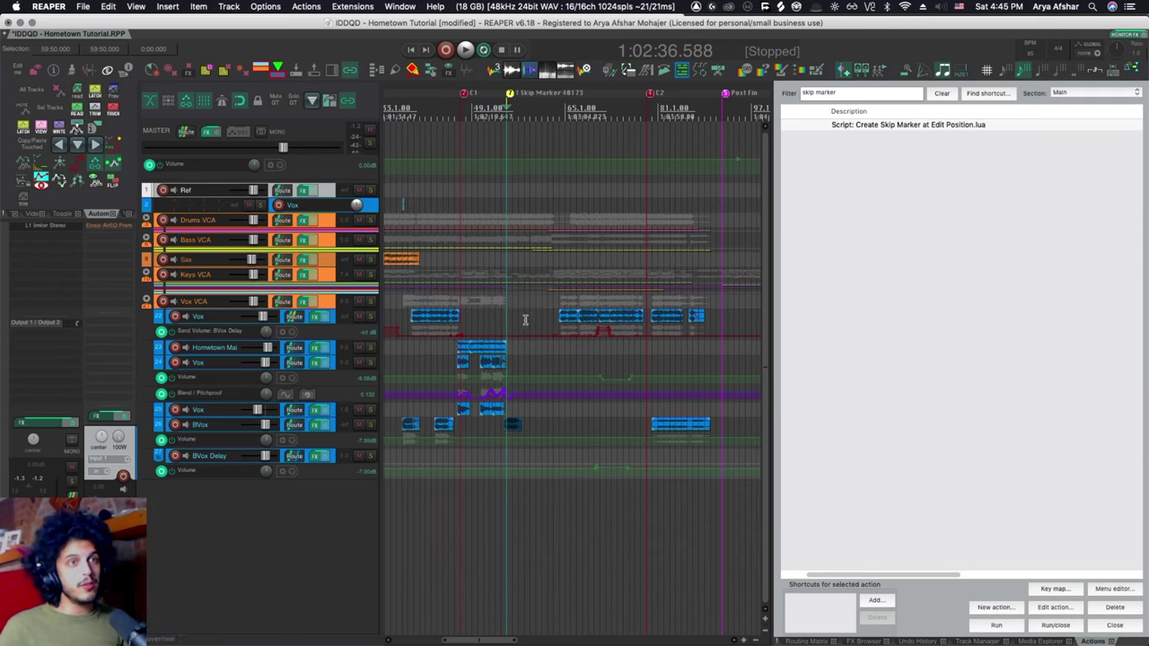
Try a time selection, clear it, and move the edit position to 1:03:02.
{"action": "left_click_drag", "start_coordinate": [506, 109], "coordinate": [559, 117]}
{"action": "key", "text": "Escape"}
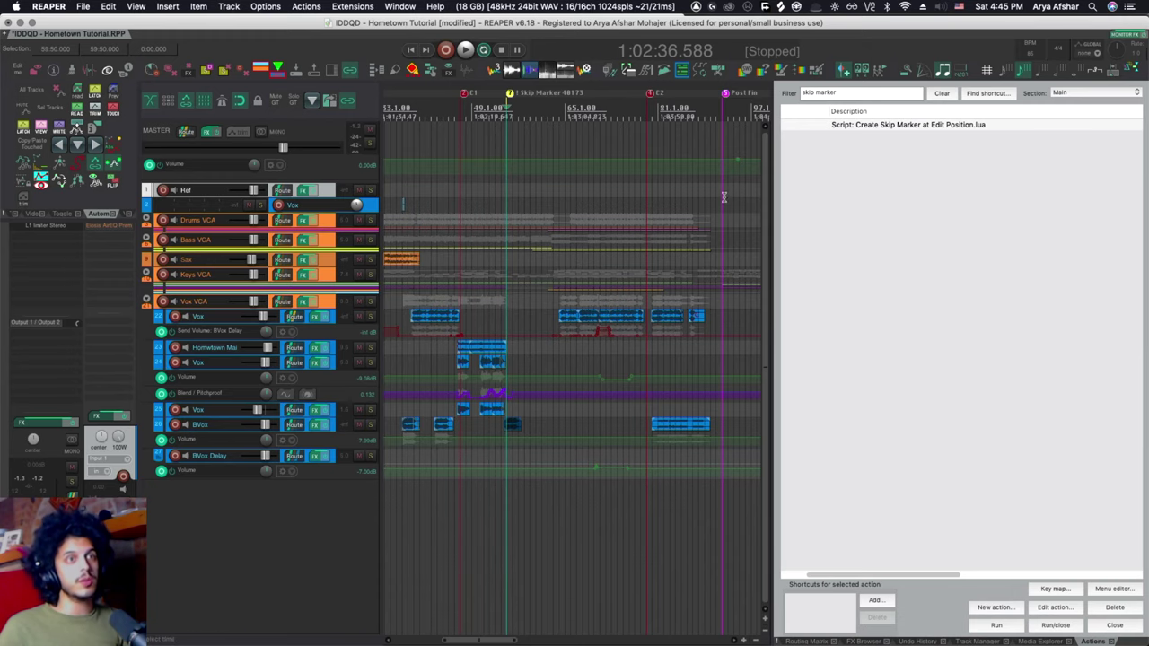
{"action": "left_click", "coordinate": [551, 150]}
{"action": "scroll", "coordinate": [551, 150], "scroll_direction": "down", "scroll_amount": 3}
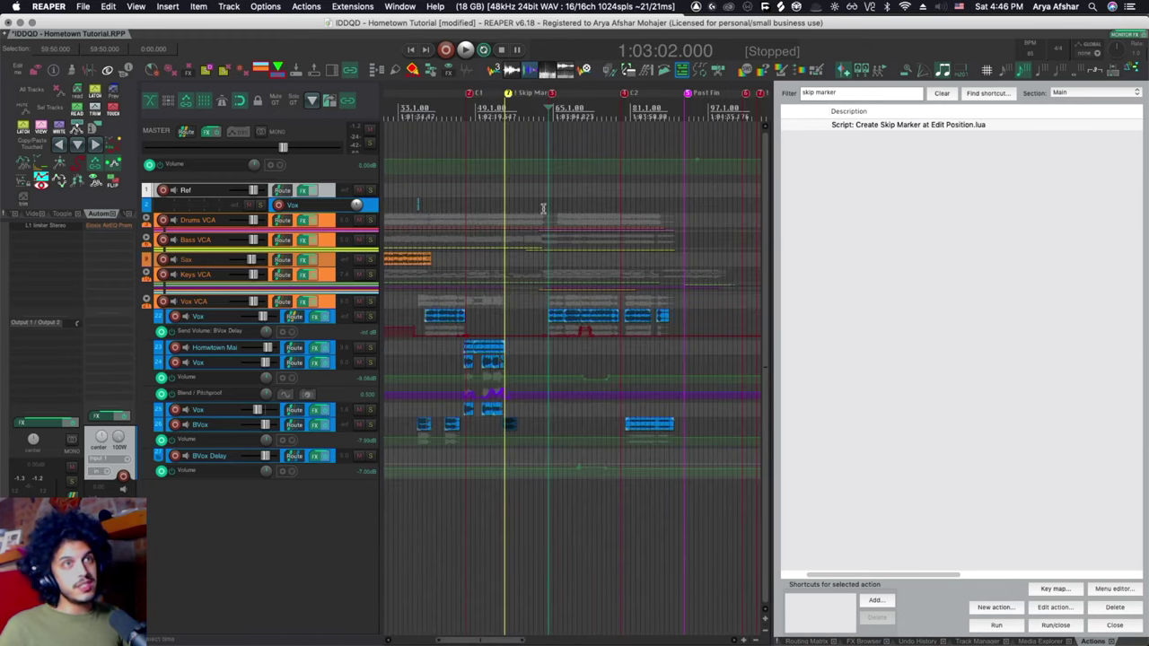
{"action": "scroll", "coordinate": [517, 132], "scroll_direction": "up", "scroll_amount": 2}
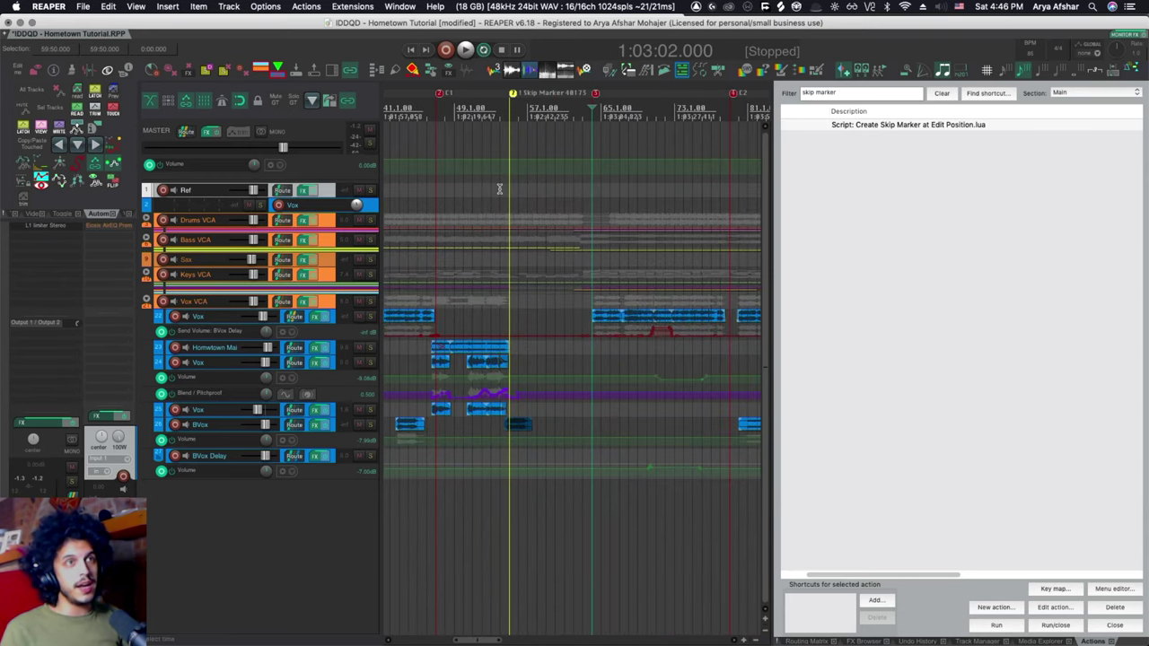
Arm the Vox track and record a short test take, stopping at the Skip Marker.
{"action": "left_click", "coordinate": [279, 205]}
{"action": "key", "text": "super+r"}
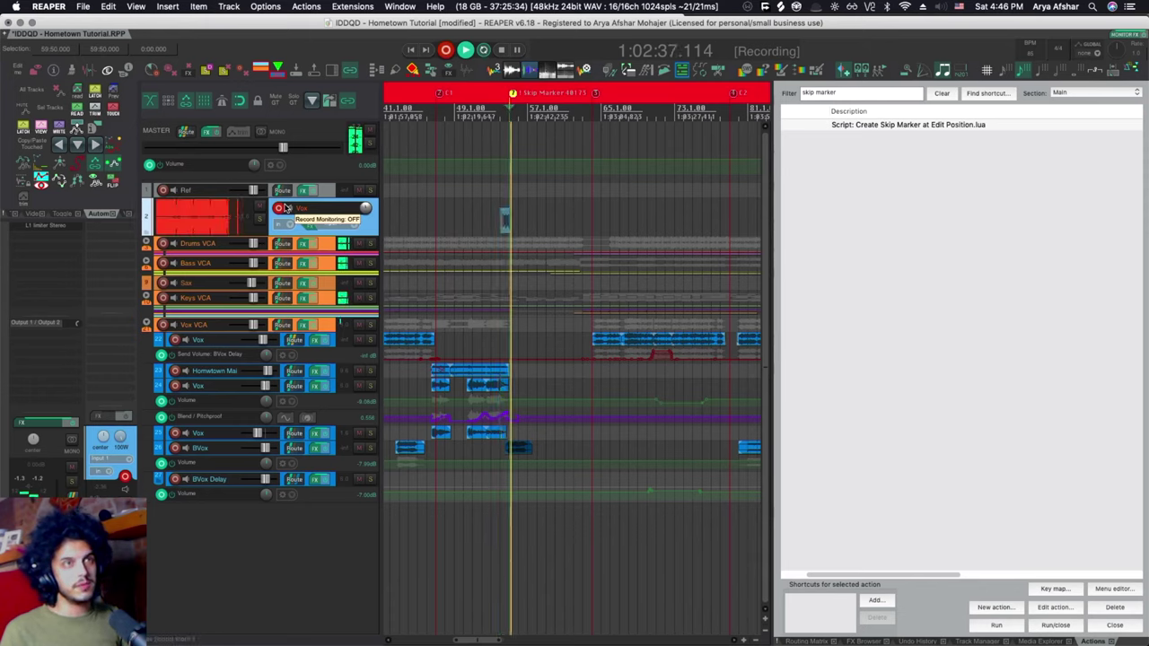
{"action": "key", "text": "space"}
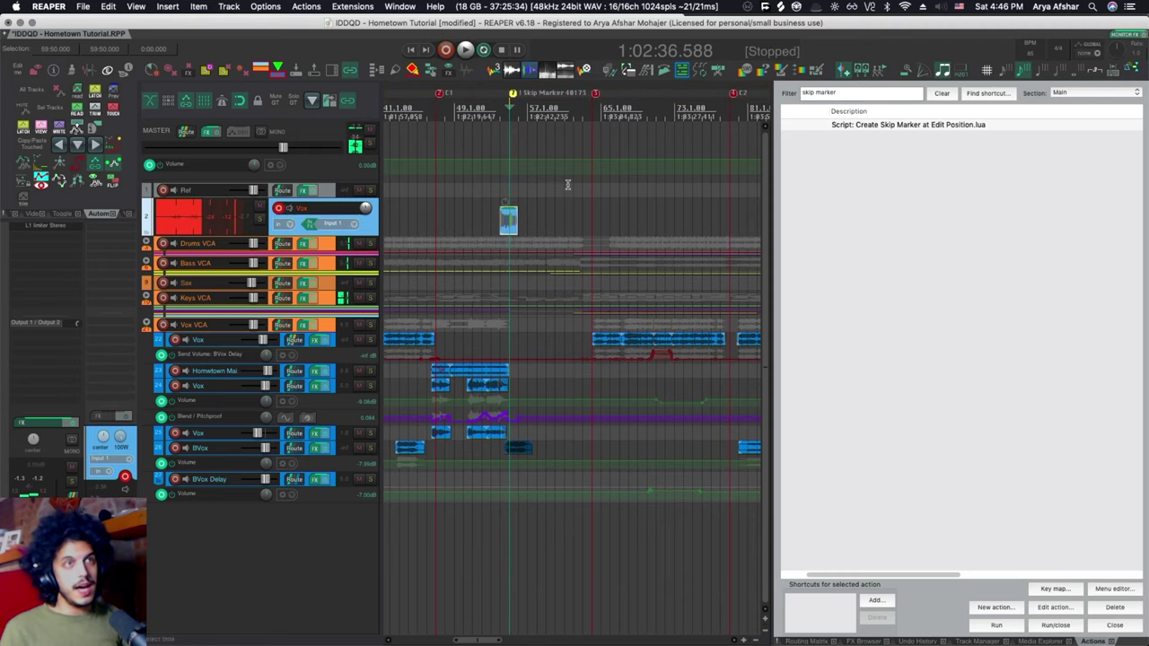
{"action": "scroll", "coordinate": [567, 184], "scroll_direction": "up", "scroll_amount": 5}
{"action": "key", "text": "ctrl+z"}
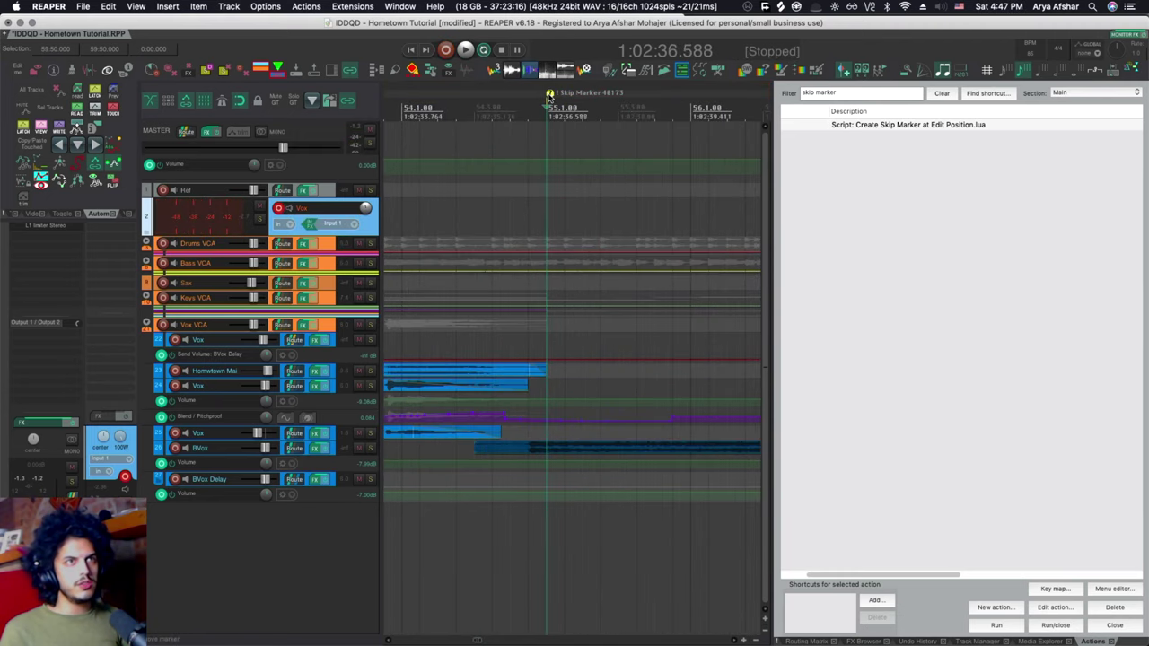
{"action": "scroll", "coordinate": [606, 191], "scroll_direction": "down", "scroll_amount": 10}
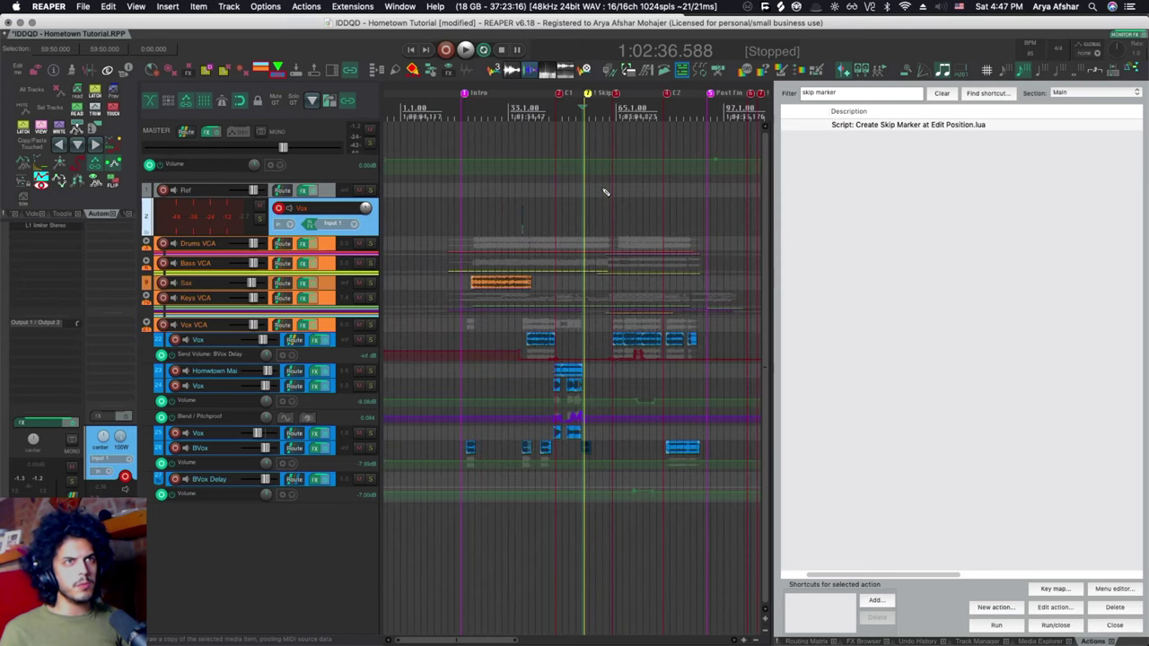
{"action": "scroll", "coordinate": [601, 191], "scroll_direction": "up", "scroll_amount": 6}
{"action": "scroll", "coordinate": [629, 162], "scroll_direction": "right", "scroll_amount": 5}
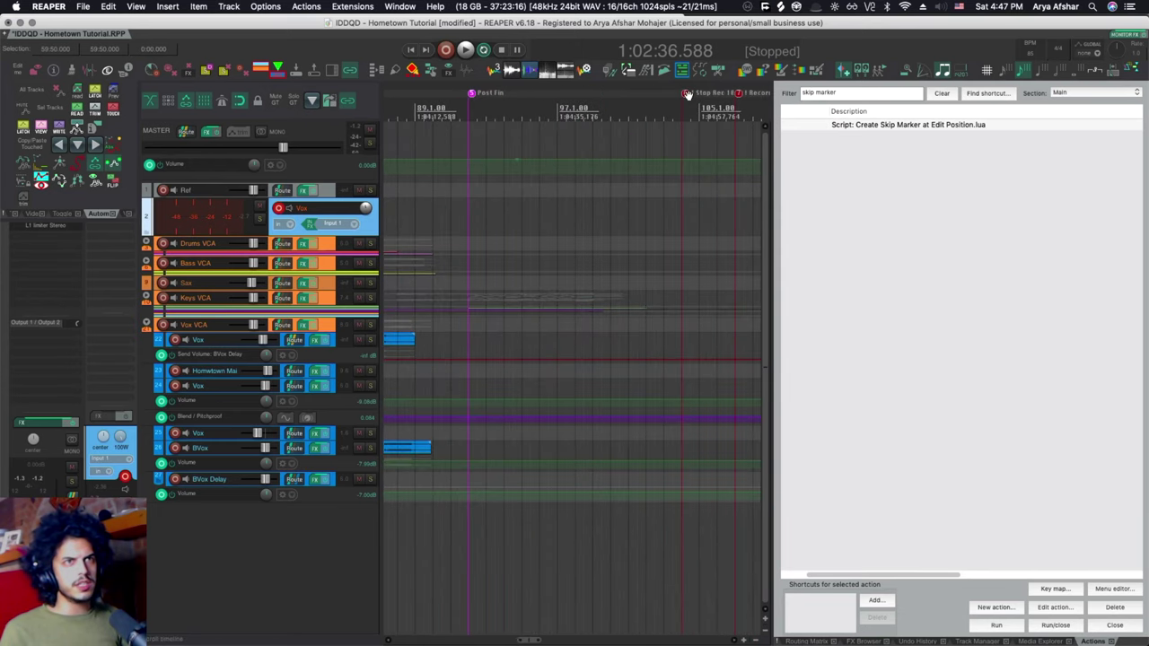
{"action": "scroll", "coordinate": [686, 94], "scroll_direction": "left", "scroll_amount": 8}
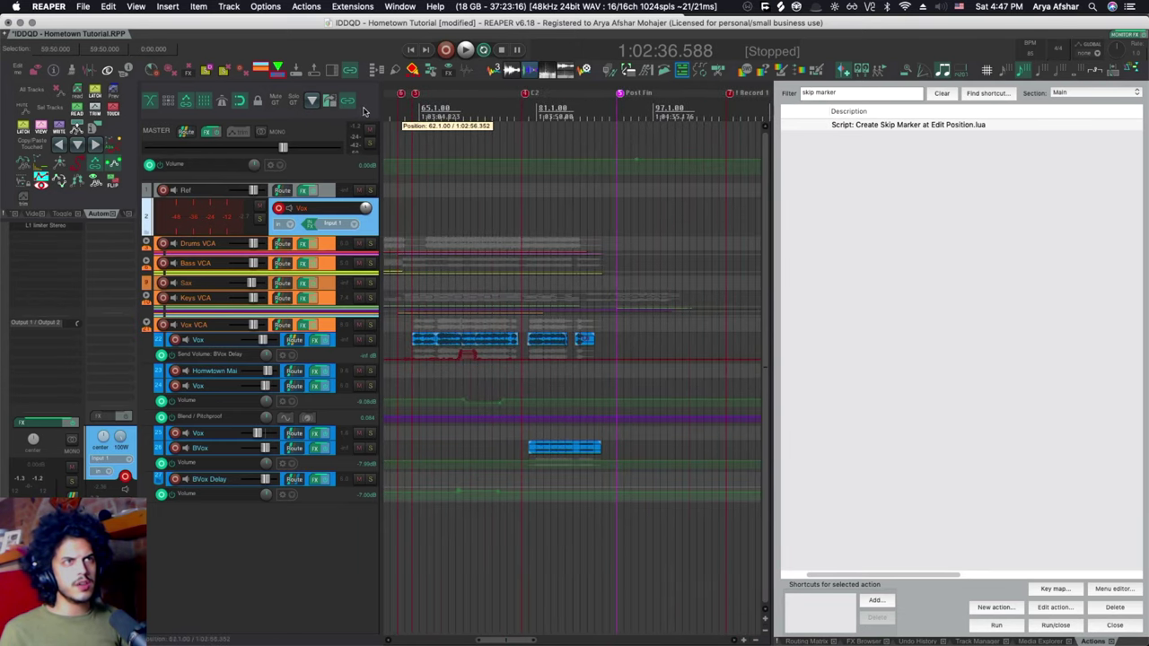
{"action": "scroll", "coordinate": [489, 116], "scroll_direction": "left", "scroll_amount": 6}
{"action": "scroll", "coordinate": [508, 103], "scroll_direction": "up", "scroll_amount": 6}
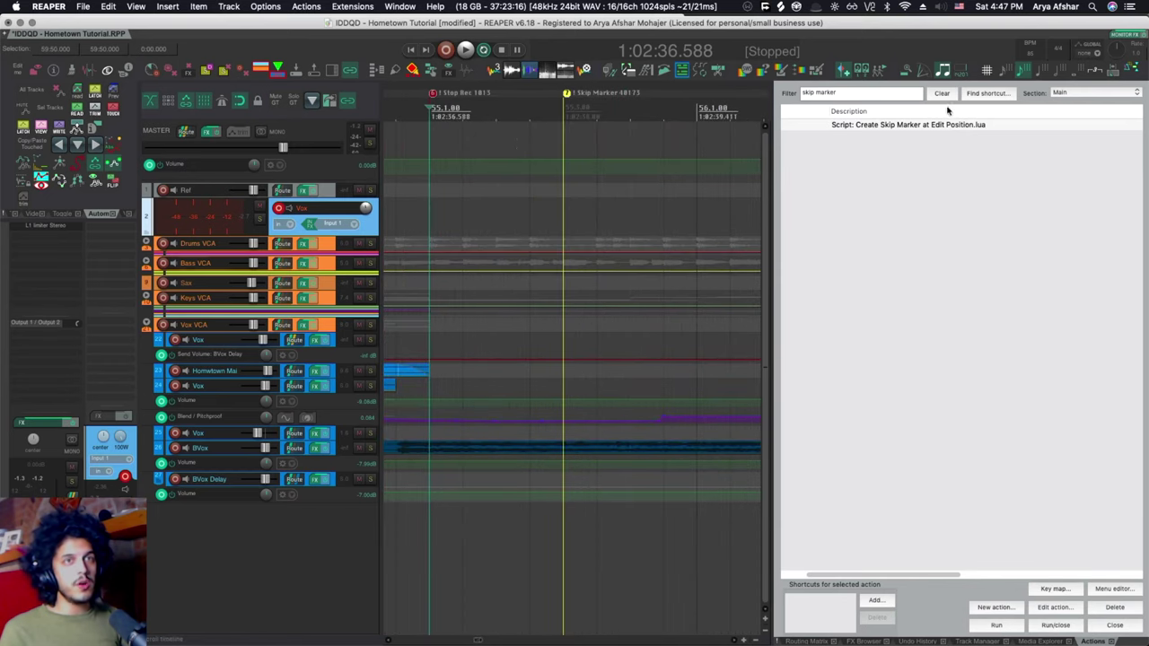
Look up the R shortcut in the full action list, revealing Transport: Record.
{"action": "left_click", "coordinate": [942, 94]}
{"action": "left_click", "coordinate": [987, 94]}
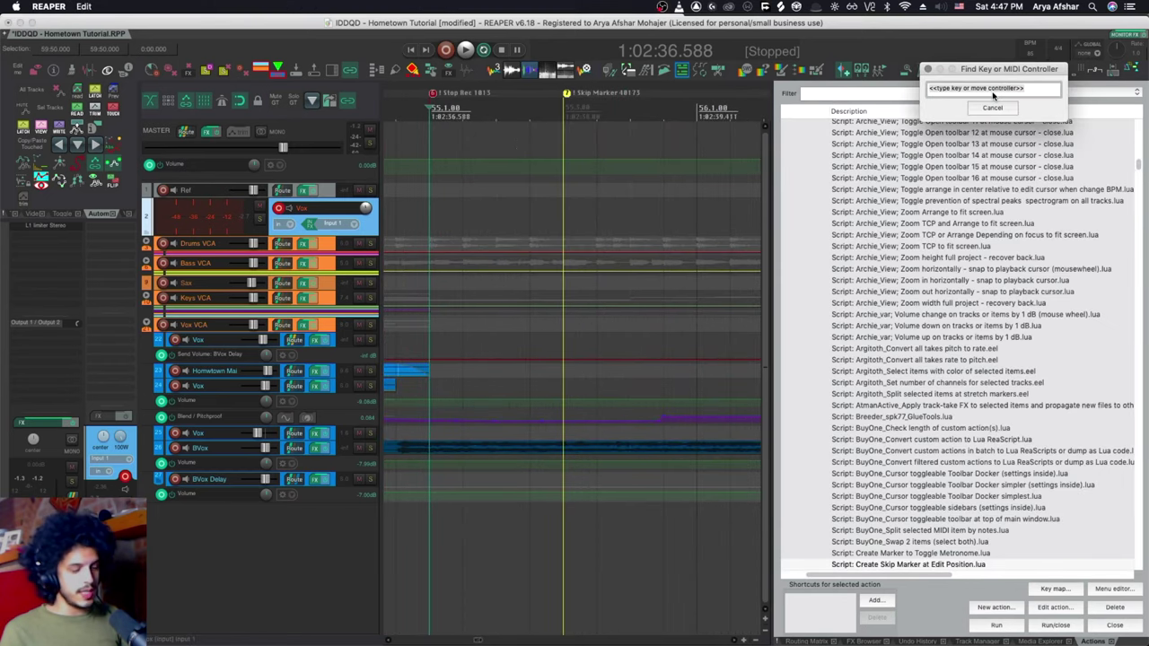
{"action": "key", "text": "r"}
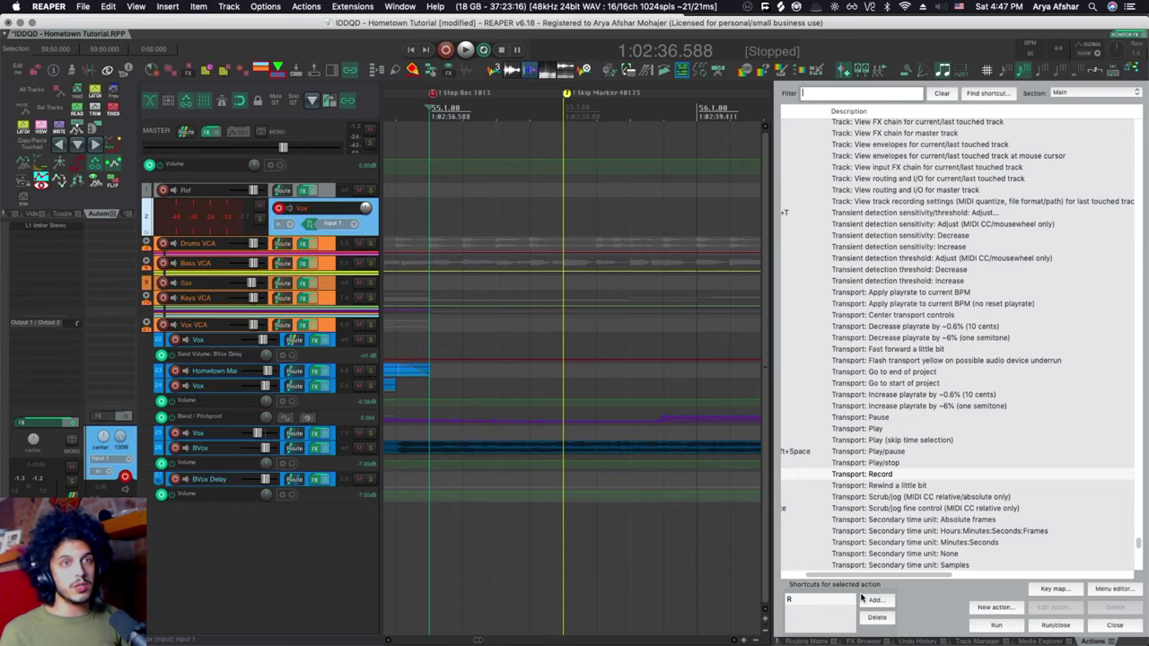
{"action": "left_click_drag", "start_coordinate": [860, 576], "coordinate": [807, 575]}
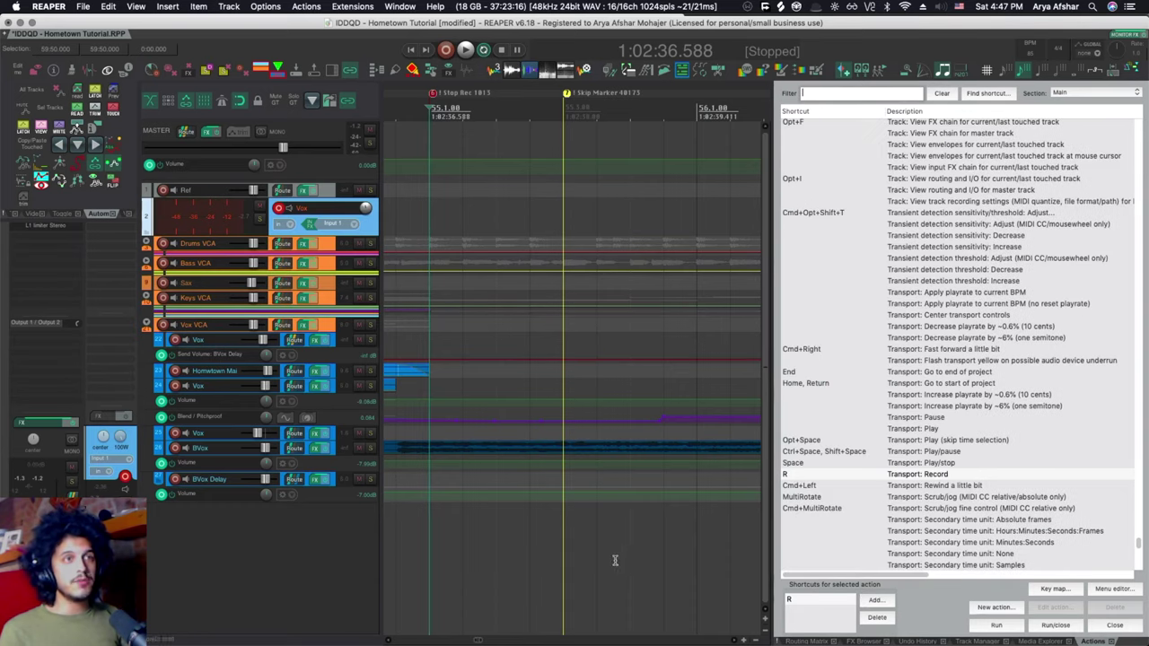
{"action": "scroll", "coordinate": [614, 560], "scroll_direction": "down", "scroll_amount": 3}
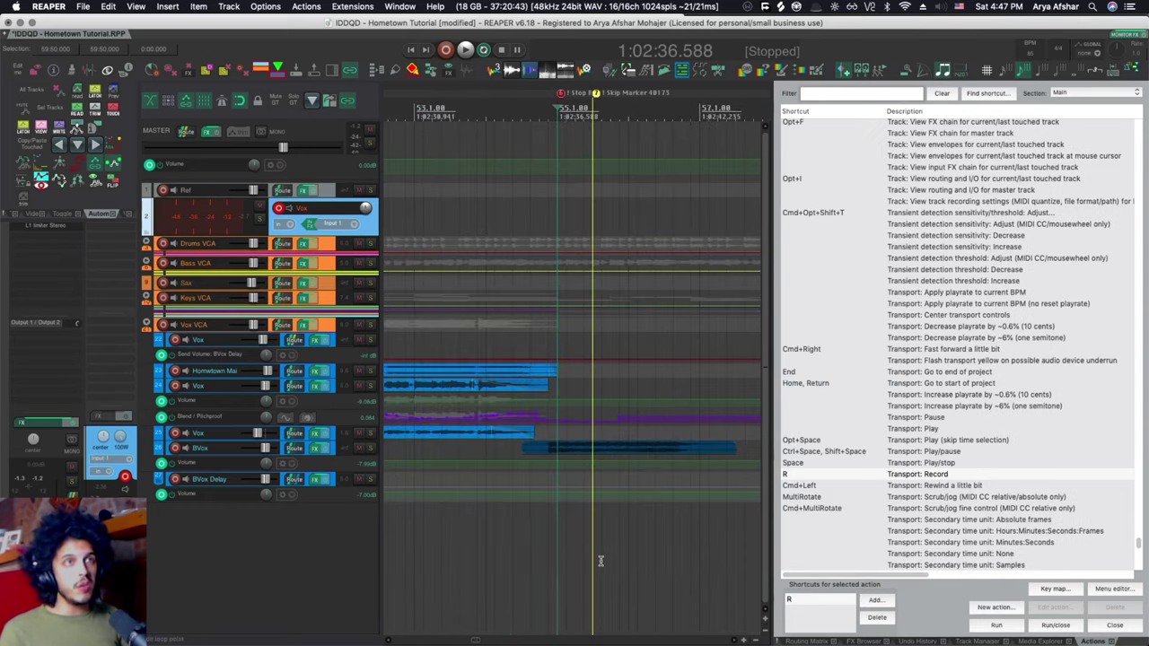
Record a short Vox take from just before the Stop Rec marker until it stops.
{"action": "left_click", "coordinate": [535, 214]}
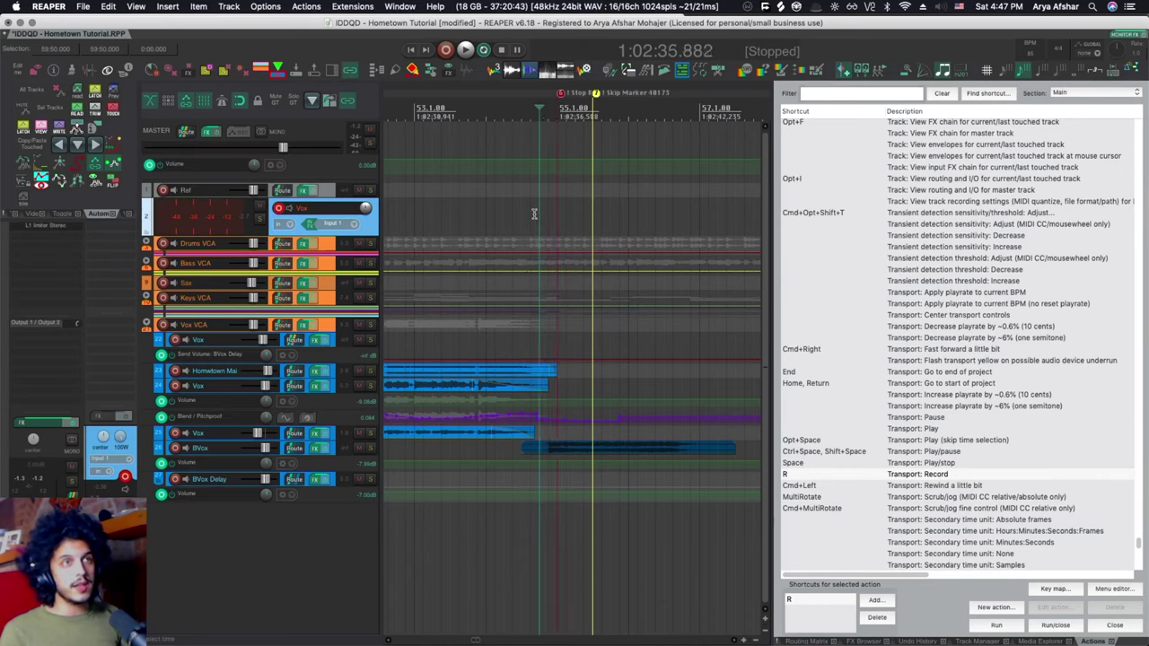
{"action": "key", "text": "r"}
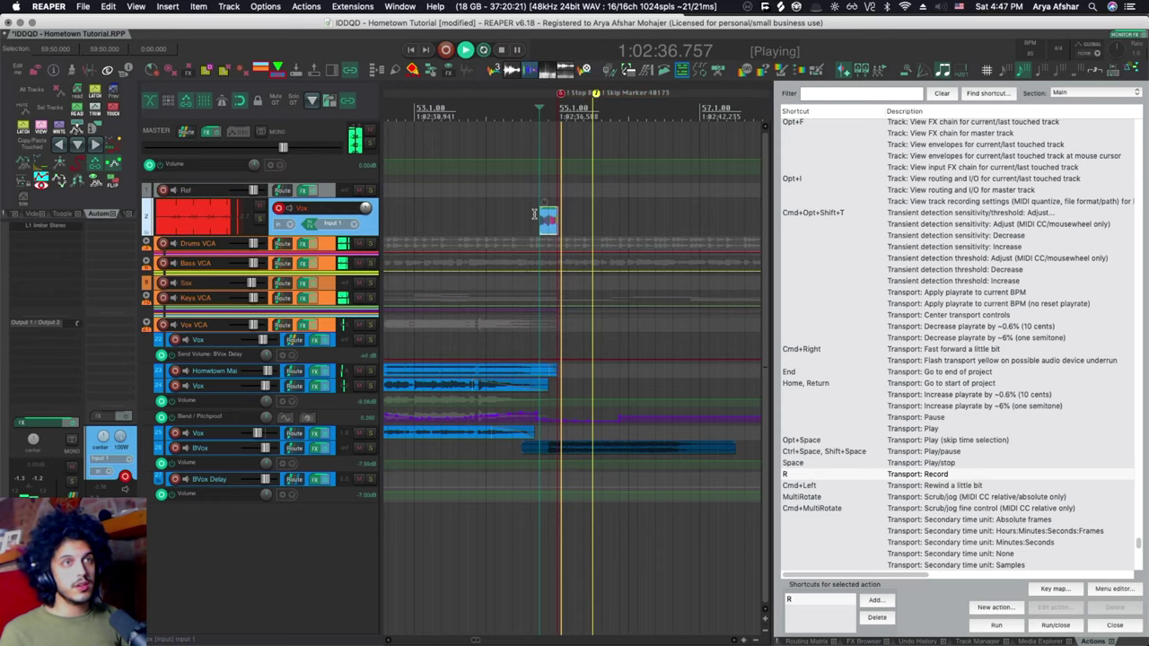
{"action": "key", "text": "space"}
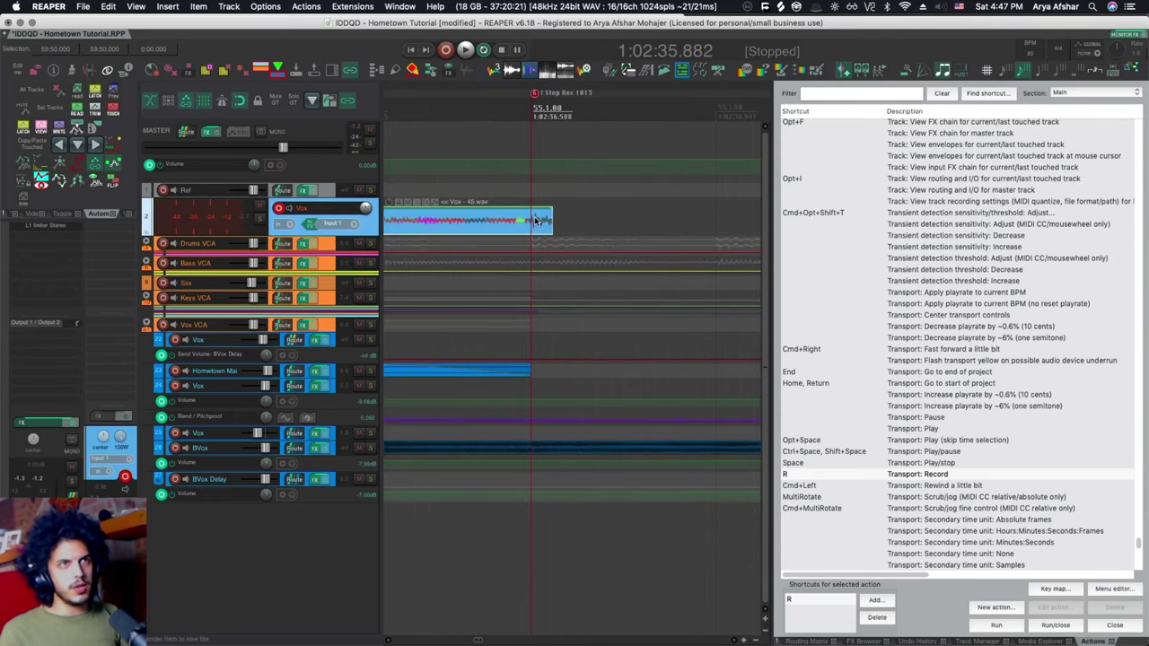
Place the edit position just left of the Record marker at bar 64.
{"action": "scroll", "coordinate": [554, 229], "scroll_direction": "down", "scroll_amount": 5}
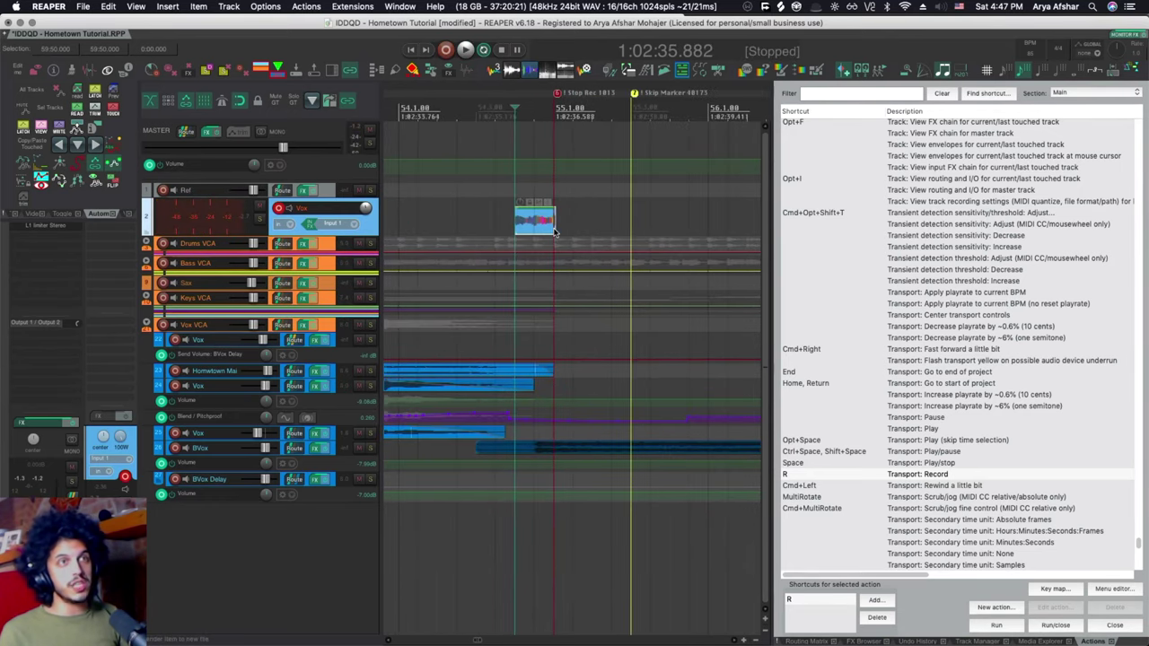
{"action": "scroll", "coordinate": [599, 221], "scroll_direction": "down", "scroll_amount": 4}
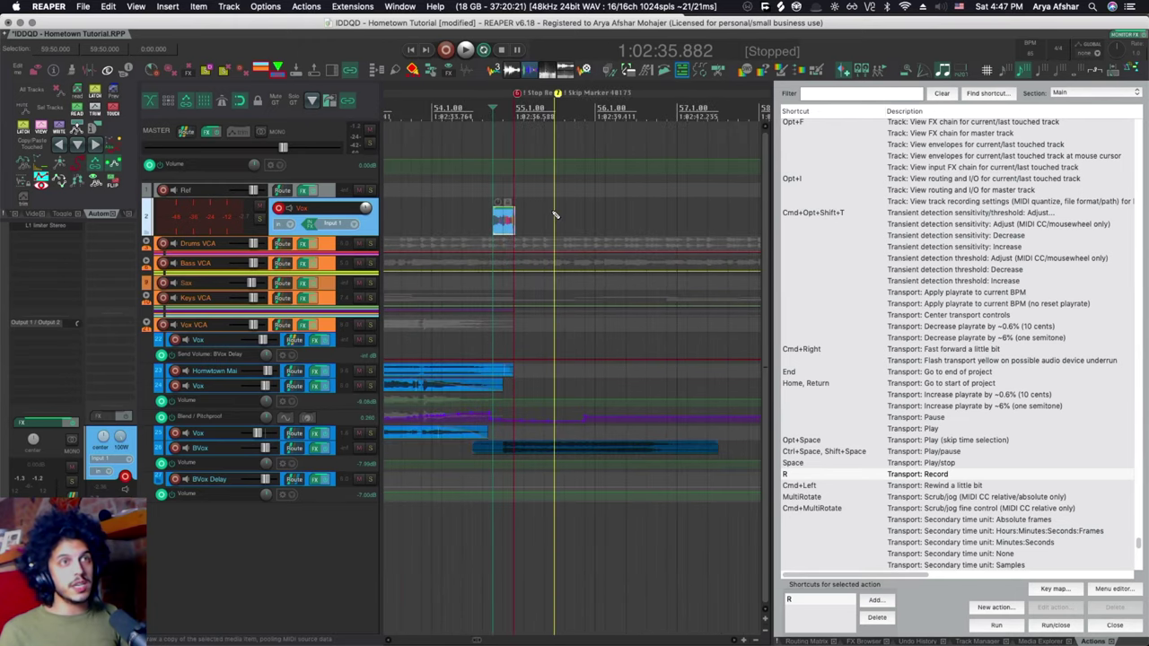
{"action": "scroll", "coordinate": [551, 212], "scroll_direction": "right", "scroll_amount": 10}
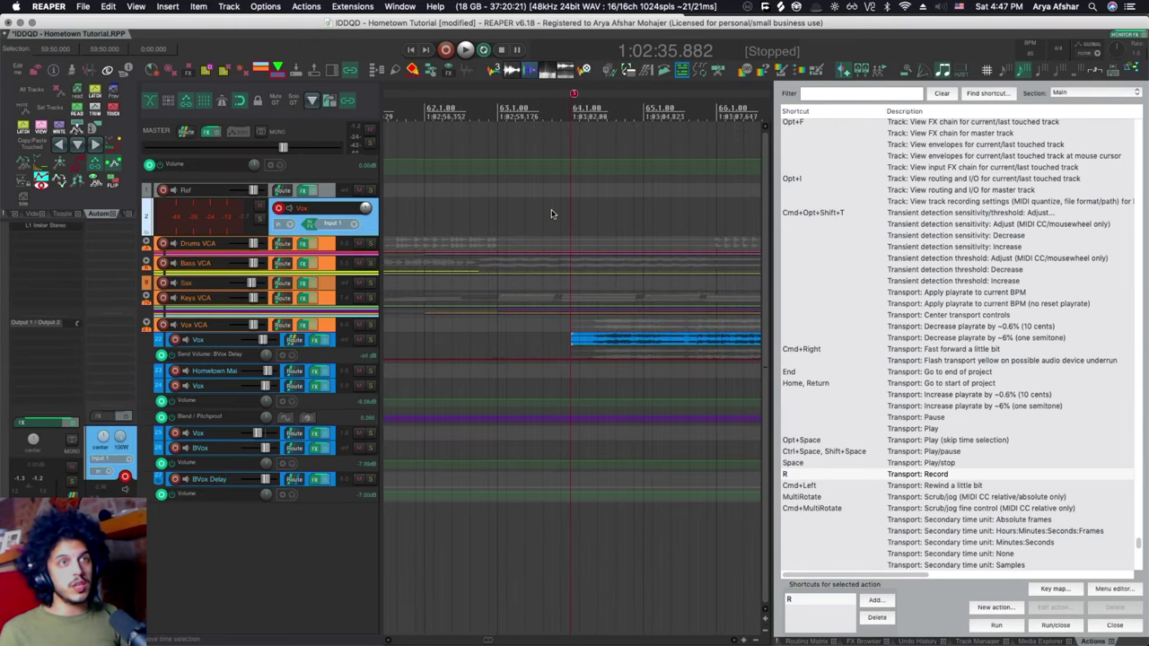
{"action": "scroll", "coordinate": [551, 213], "scroll_direction": "up", "scroll_amount": 3}
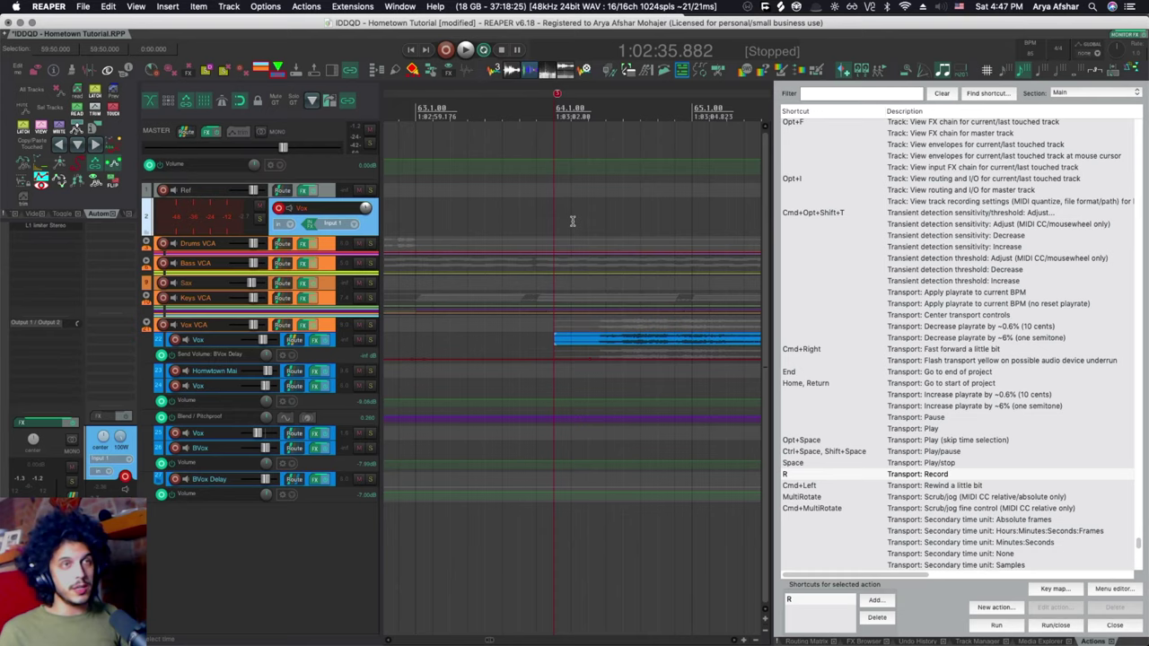
{"action": "scroll", "coordinate": [577, 219], "scroll_direction": "down", "scroll_amount": 10}
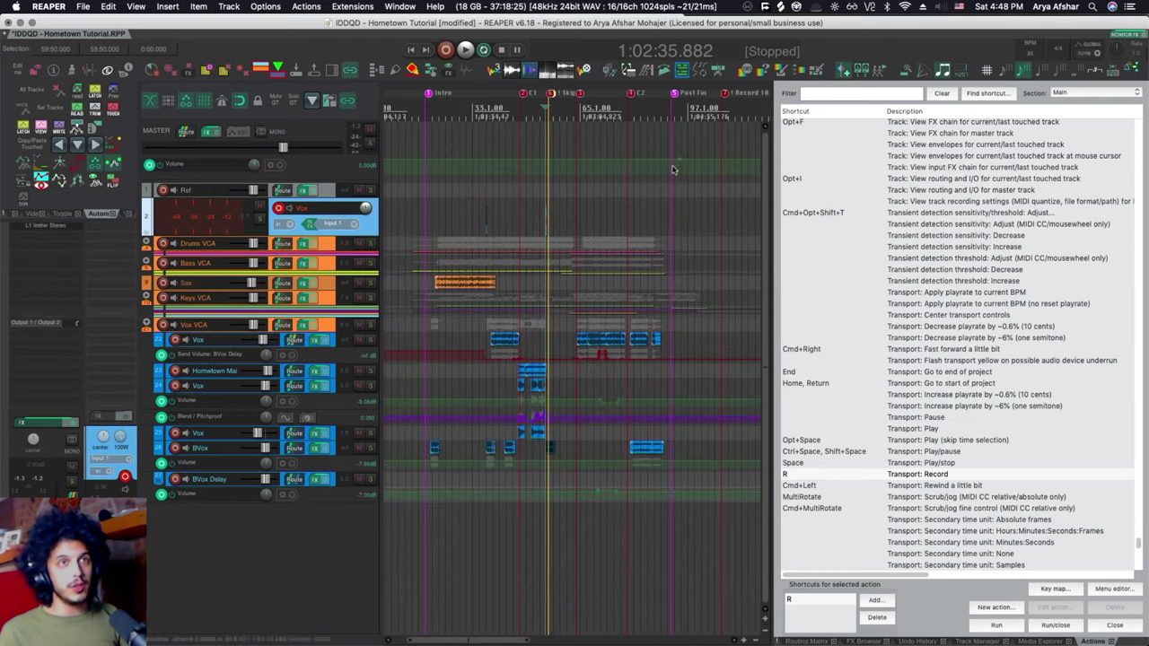
{"action": "scroll", "coordinate": [525, 96], "scroll_direction": "up", "scroll_amount": 6}
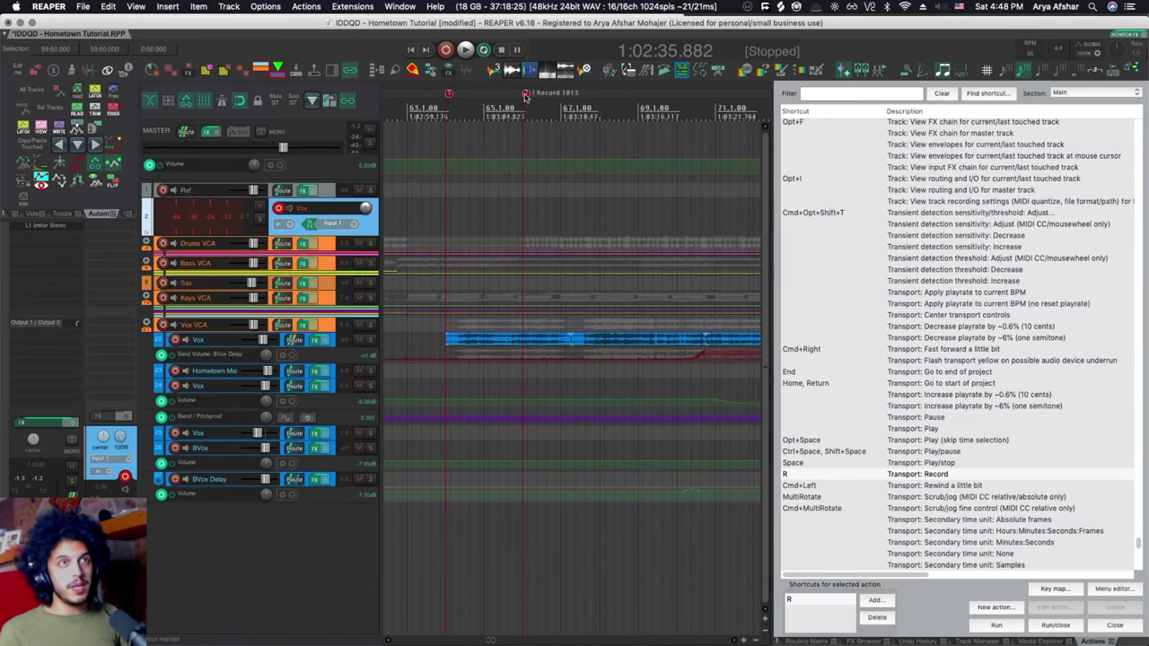
{"action": "scroll", "coordinate": [524, 97], "scroll_direction": "up", "scroll_amount": 4}
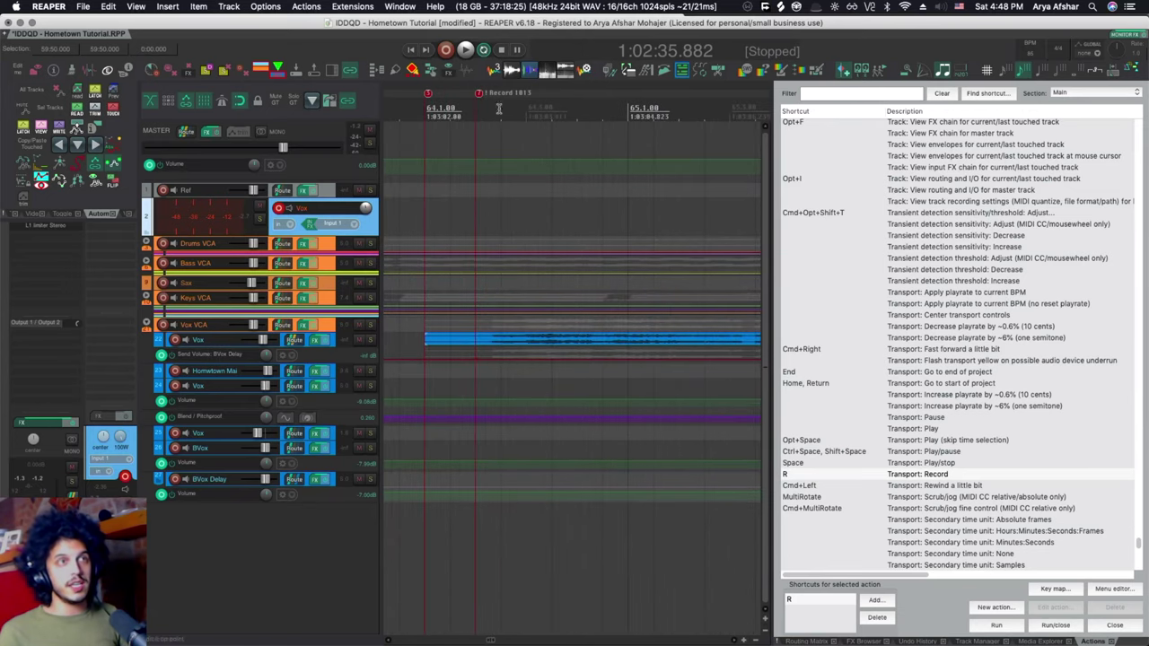
{"action": "scroll", "coordinate": [459, 99], "scroll_direction": "down", "scroll_amount": 1}
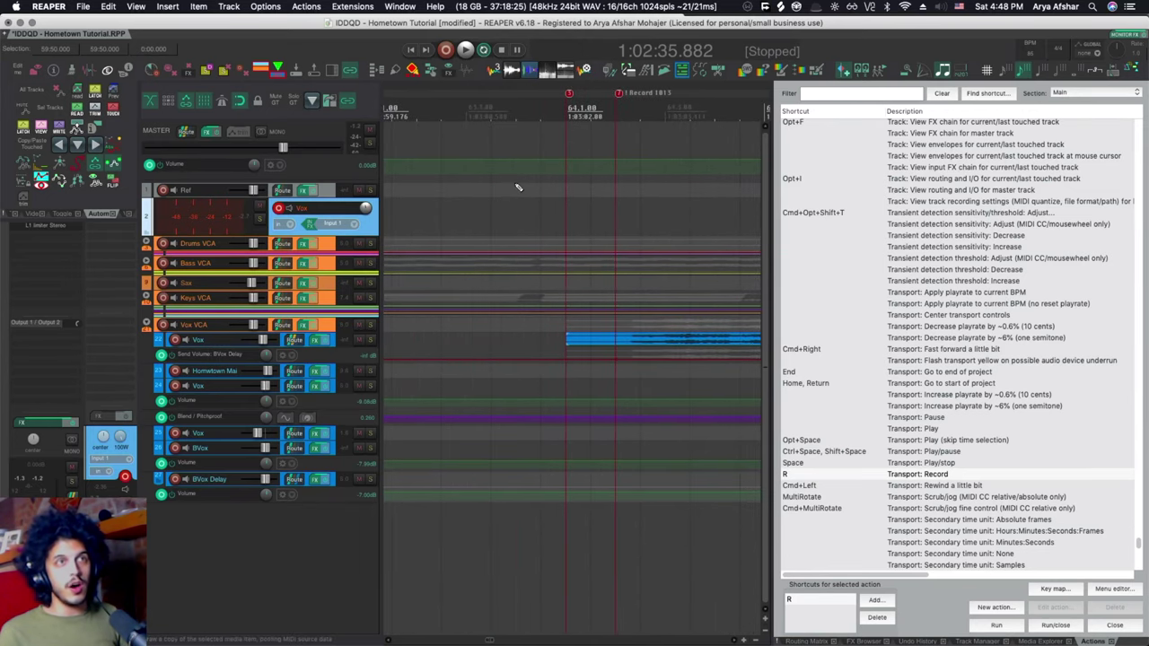
{"action": "left_click", "coordinate": [431, 101]}
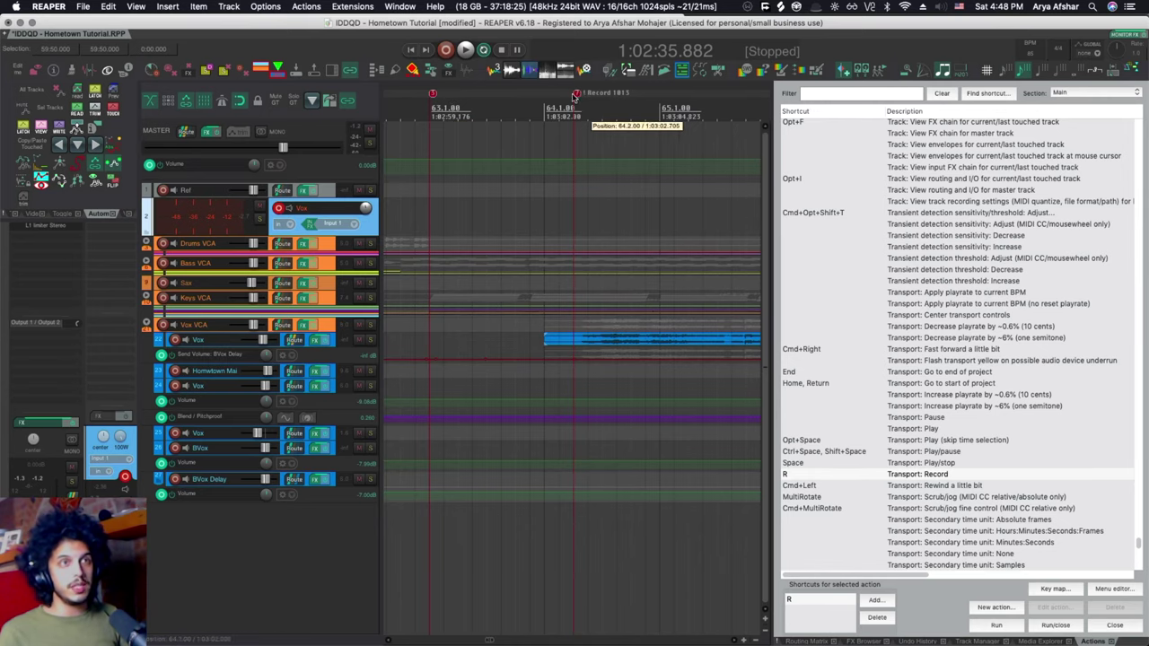
{"action": "scroll", "coordinate": [579, 101], "scroll_direction": "down", "scroll_amount": 3}
Move the Stop Rec marker later in the song along the ruler.
{"action": "scroll", "coordinate": [526, 158], "scroll_direction": "up", "scroll_amount": 3}
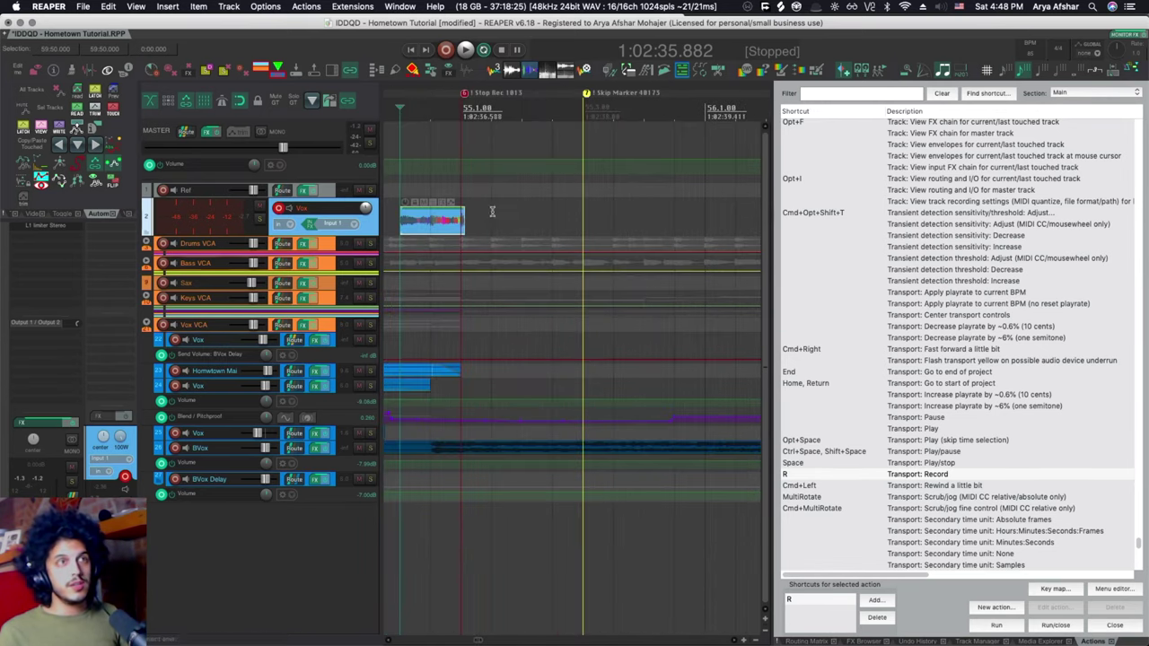
{"action": "scroll", "coordinate": [412, 155], "scroll_direction": "left", "scroll_amount": 1}
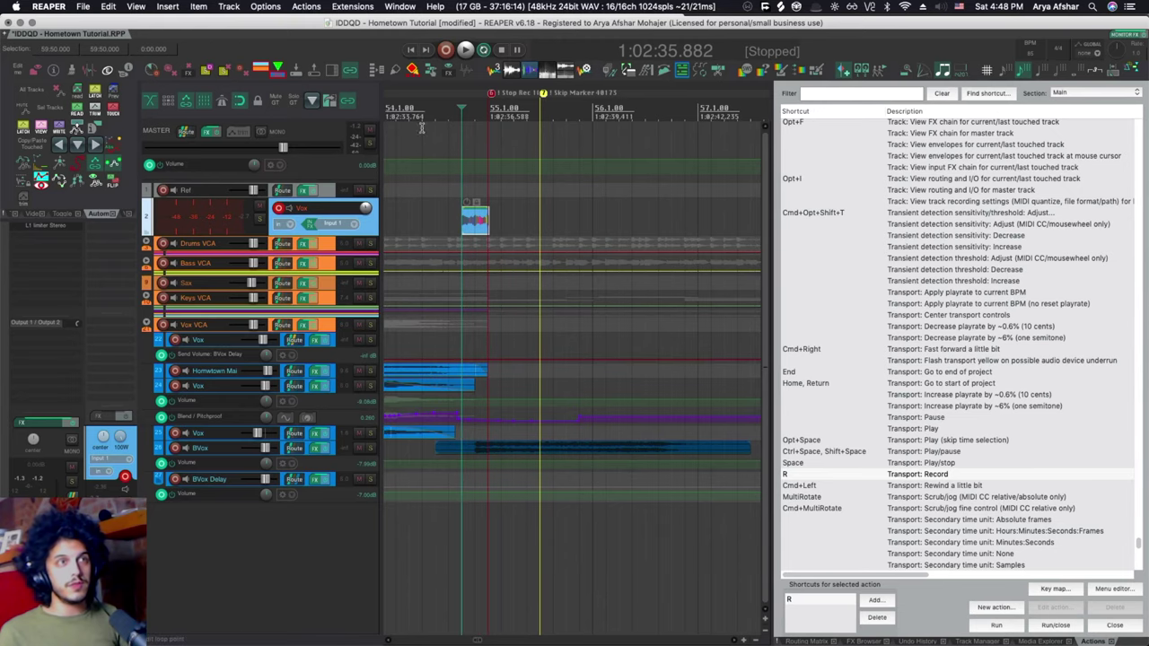
{"action": "scroll", "coordinate": [460, 97], "scroll_direction": "up", "scroll_amount": 4}
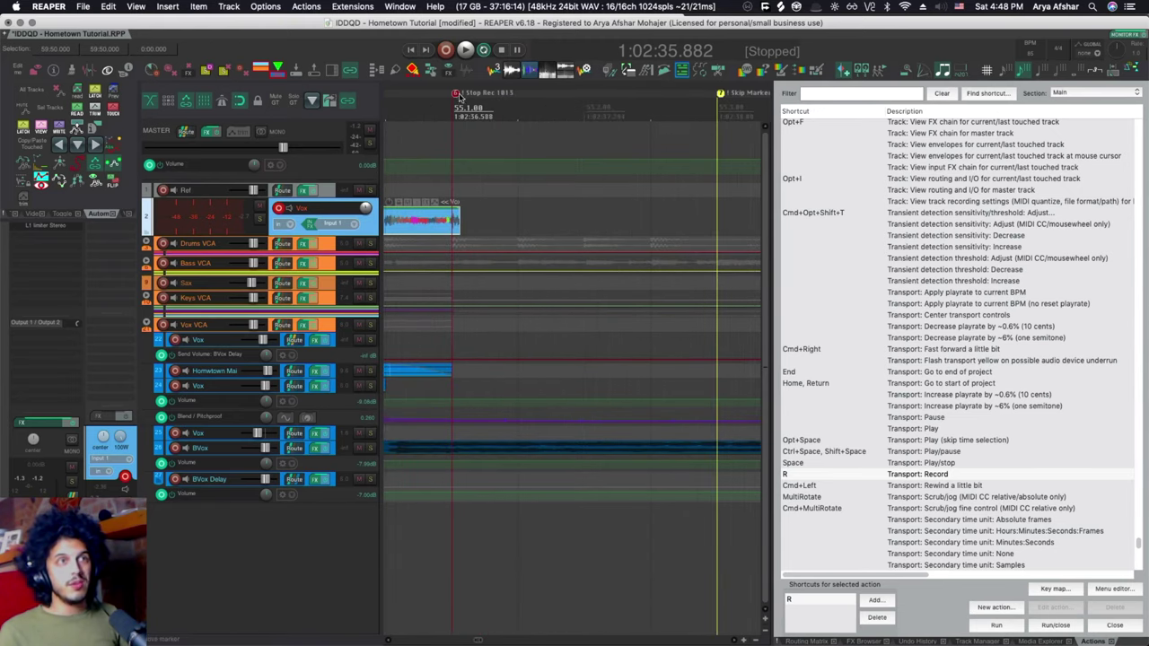
{"action": "left_click_drag", "start_coordinate": [456, 95], "coordinate": [567, 95]}
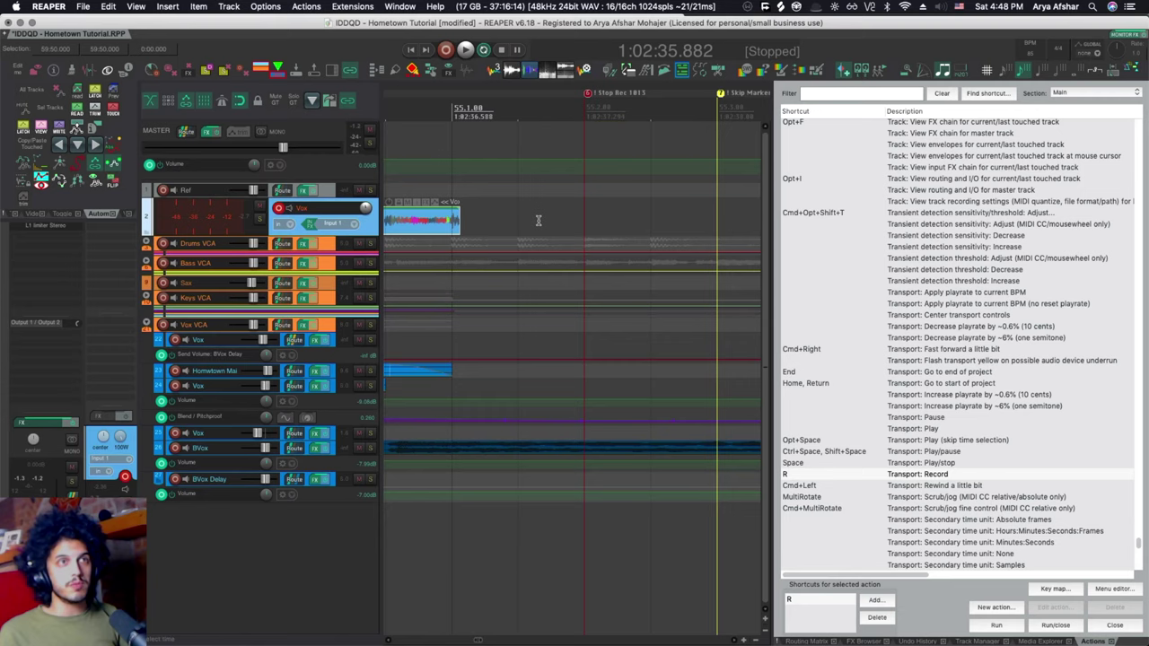
{"action": "scroll", "coordinate": [524, 237], "scroll_direction": "down", "scroll_amount": 3}
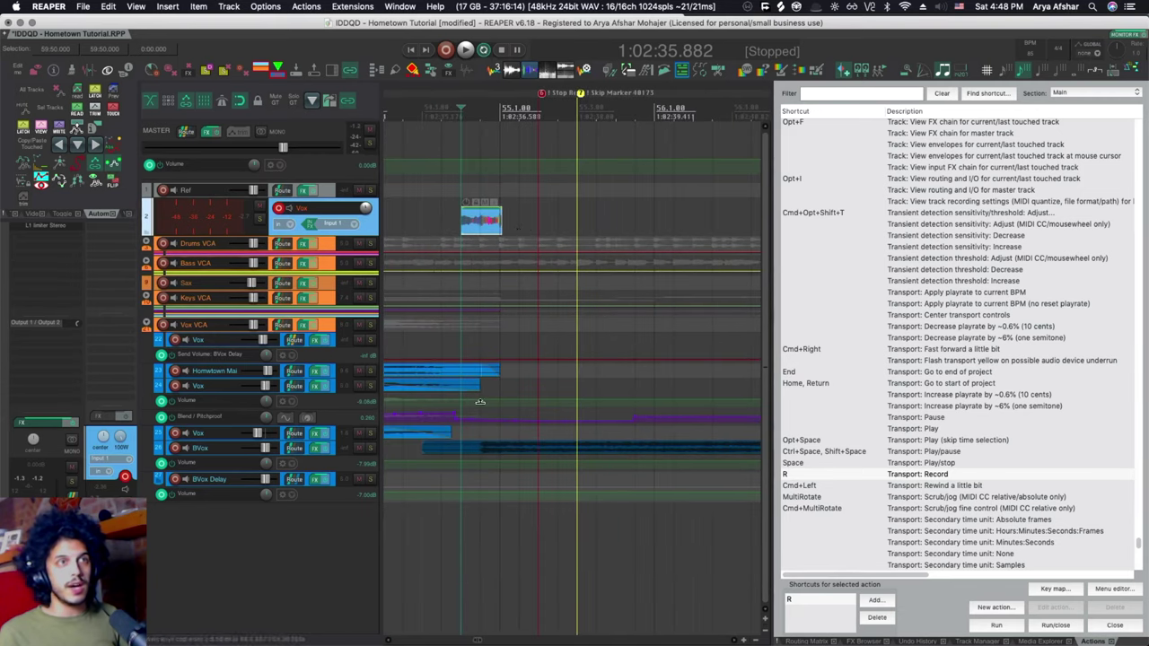
{"action": "scroll", "coordinate": [454, 376], "scroll_direction": "left", "scroll_amount": 1}
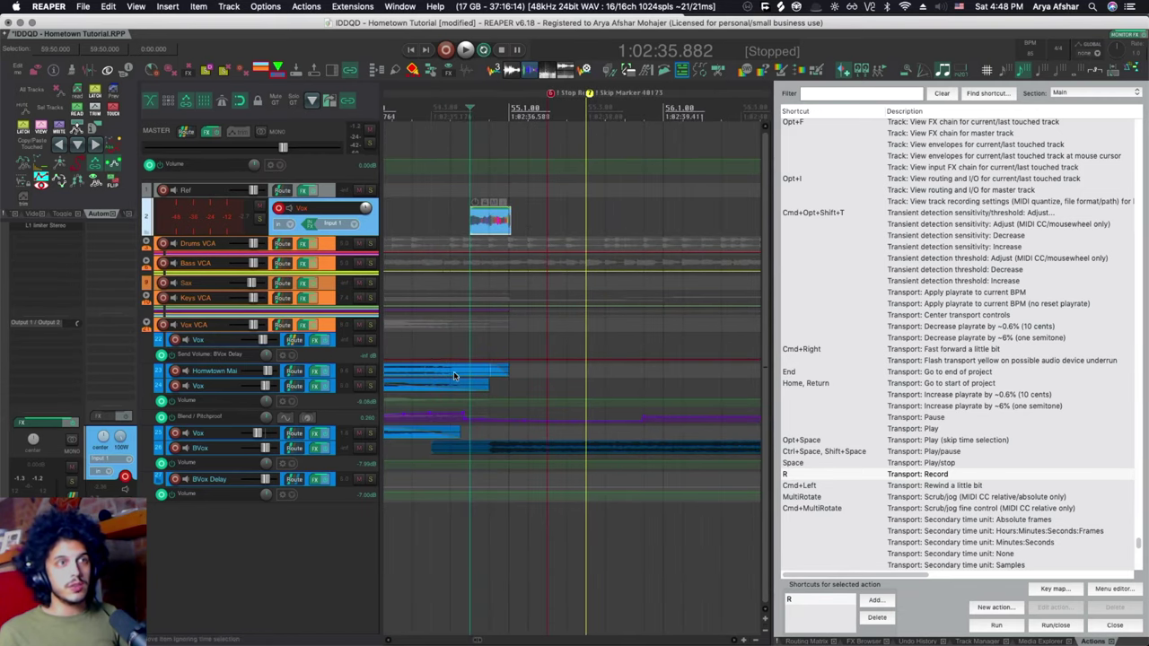
Deselect the items and move the Record marker left, ahead of the Vox item.
{"action": "left_click", "coordinate": [537, 216]}
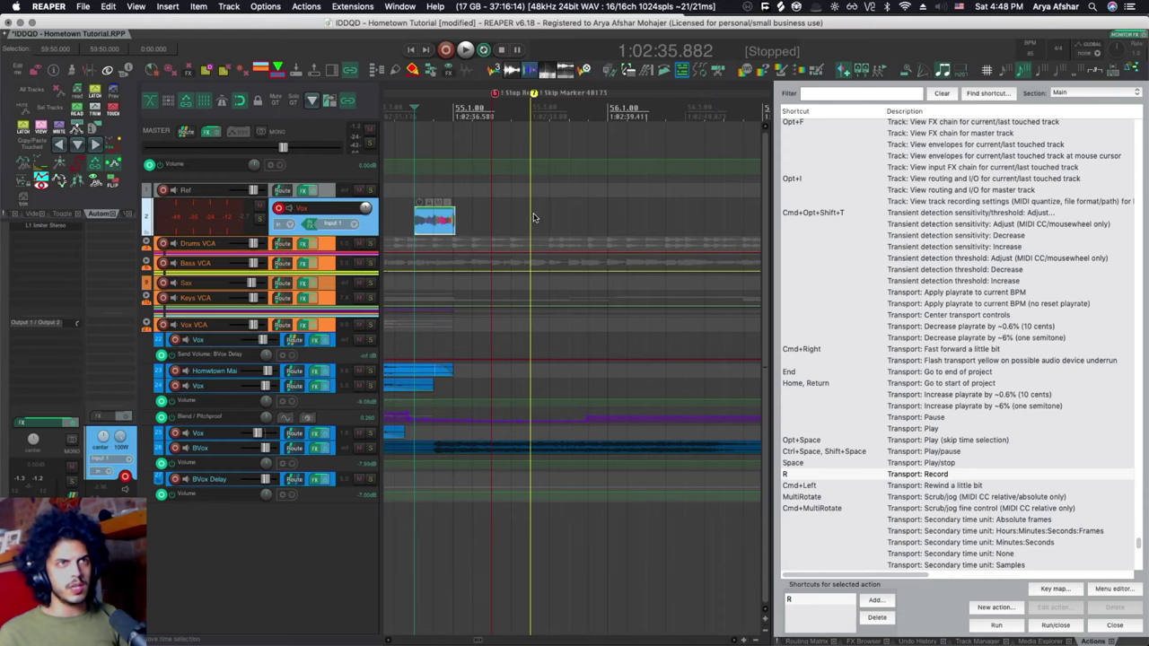
{"action": "scroll", "coordinate": [532, 213], "scroll_direction": "right", "scroll_amount": 3}
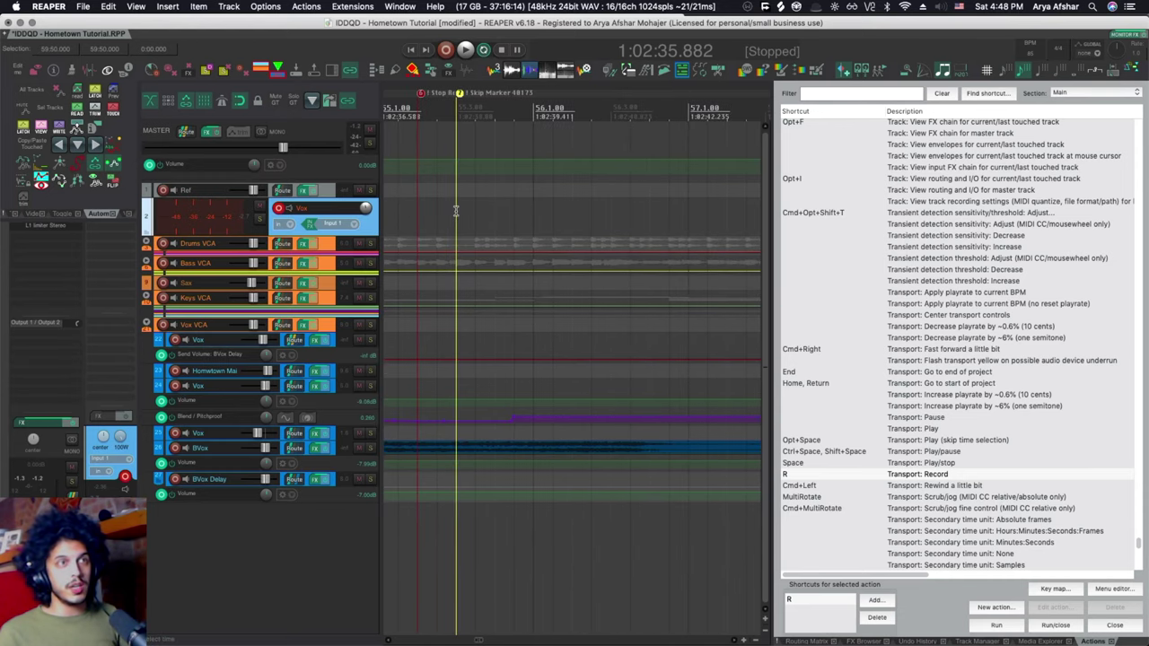
{"action": "scroll", "coordinate": [537, 214], "scroll_direction": "down", "scroll_amount": 3}
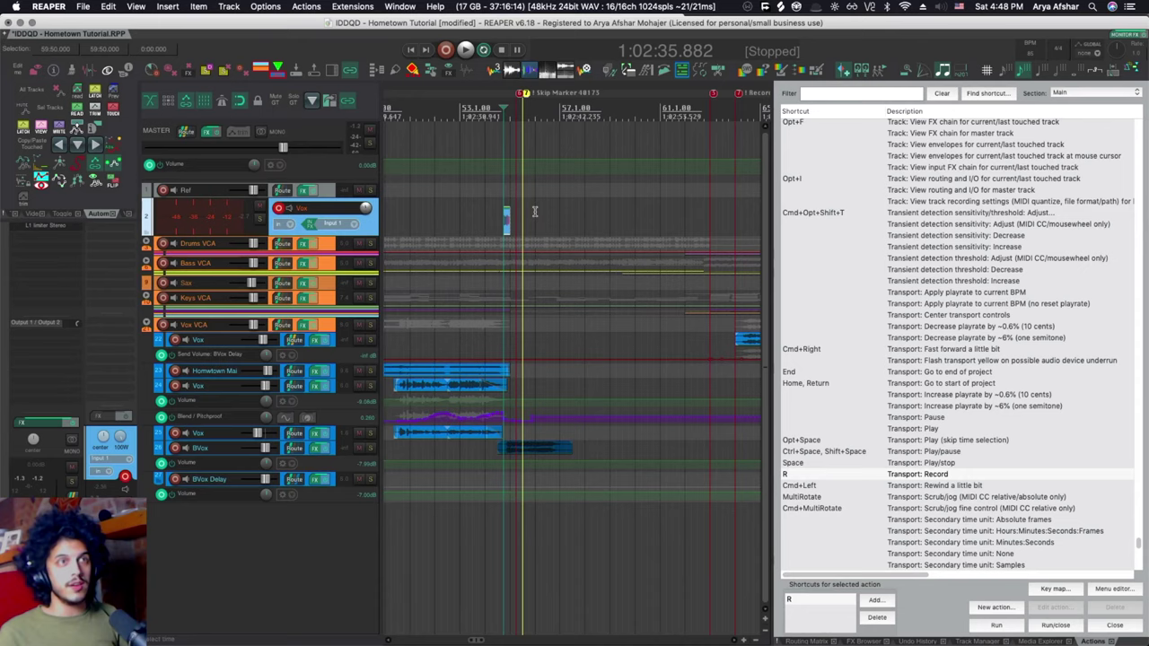
{"action": "scroll", "coordinate": [535, 217], "scroll_direction": "right", "scroll_amount": 5}
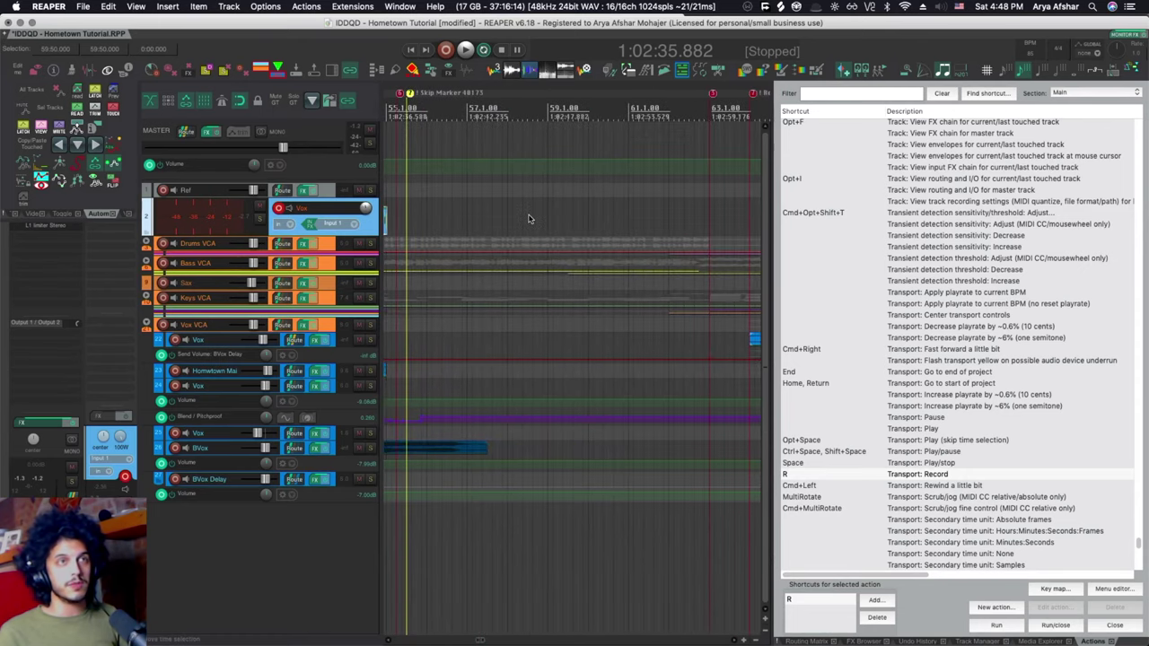
{"action": "scroll", "coordinate": [438, 187], "scroll_direction": "up", "scroll_amount": 3}
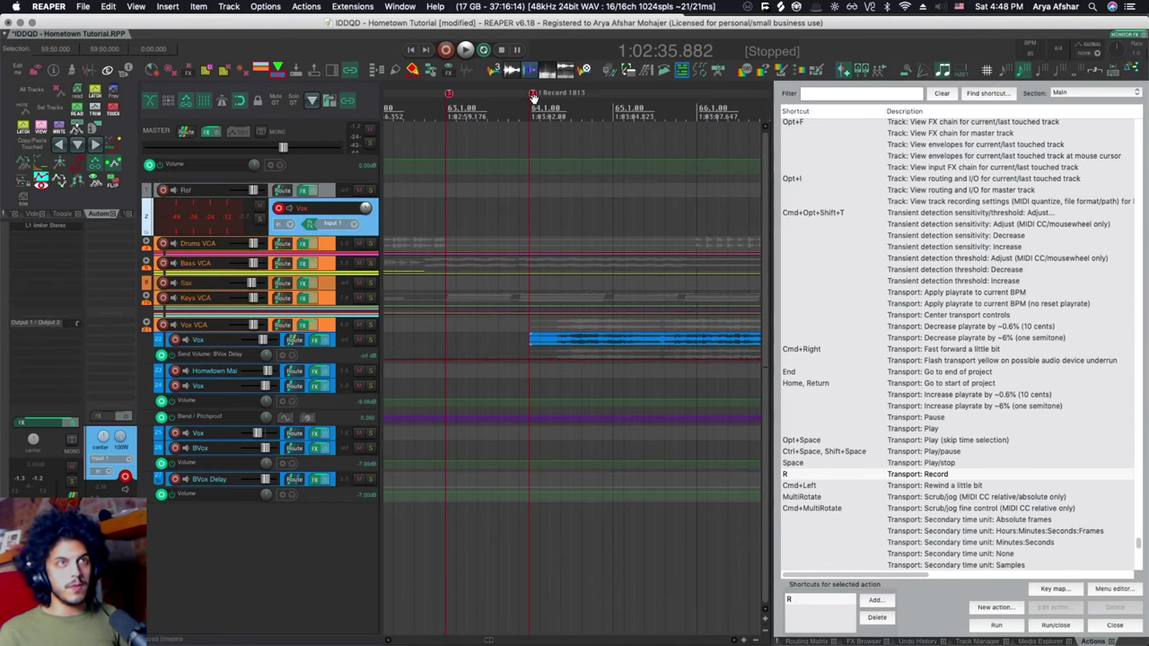
{"action": "left_click_drag", "start_coordinate": [533, 93], "coordinate": [480, 97]}
{"action": "scroll", "coordinate": [494, 216], "scroll_direction": "down", "scroll_amount": 3}
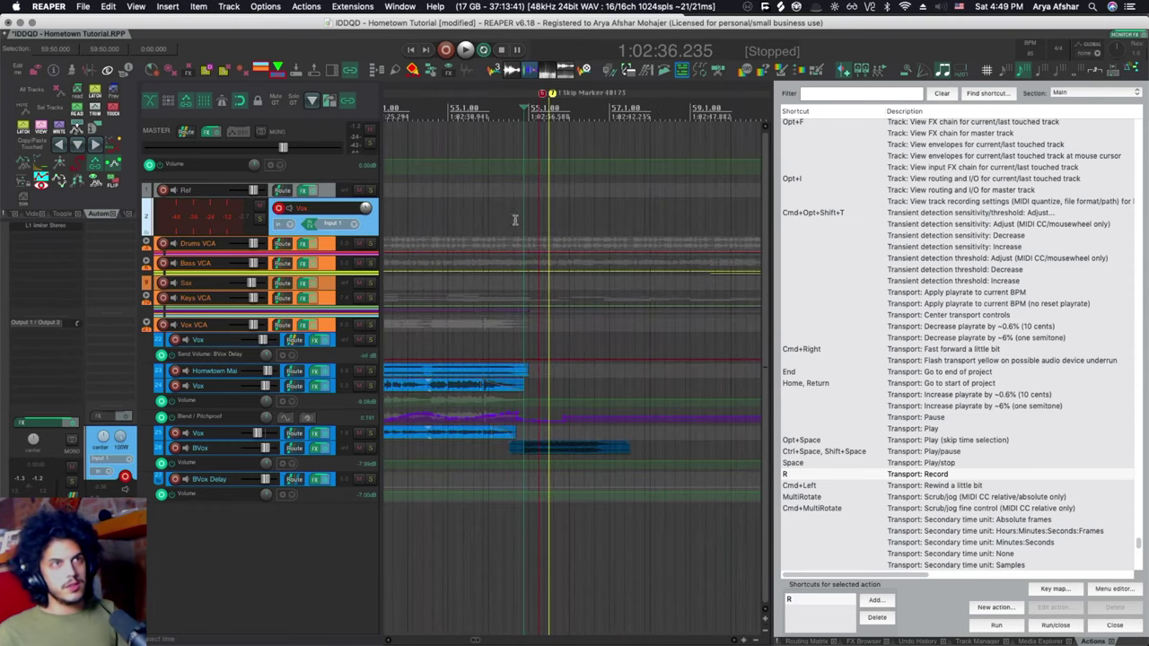
{"action": "scroll", "coordinate": [512, 219], "scroll_direction": "up", "scroll_amount": 3}
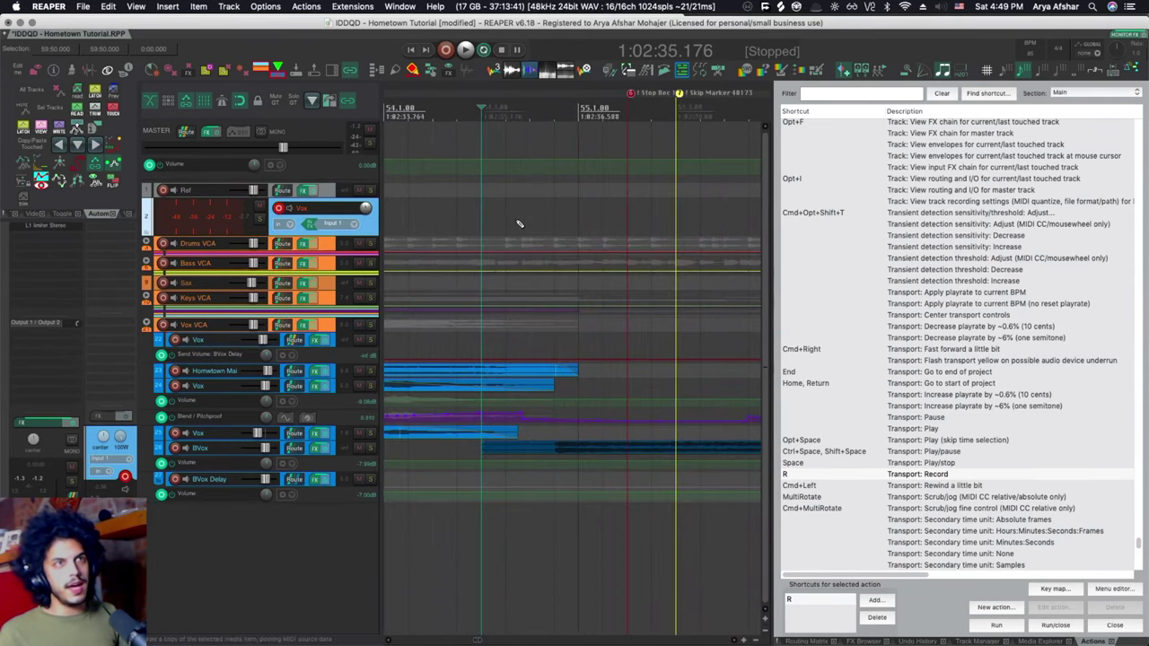
Record a new Vox pass across the Record, E1, Skip and E2 markers, then stop it.
{"action": "key", "text": "r"}
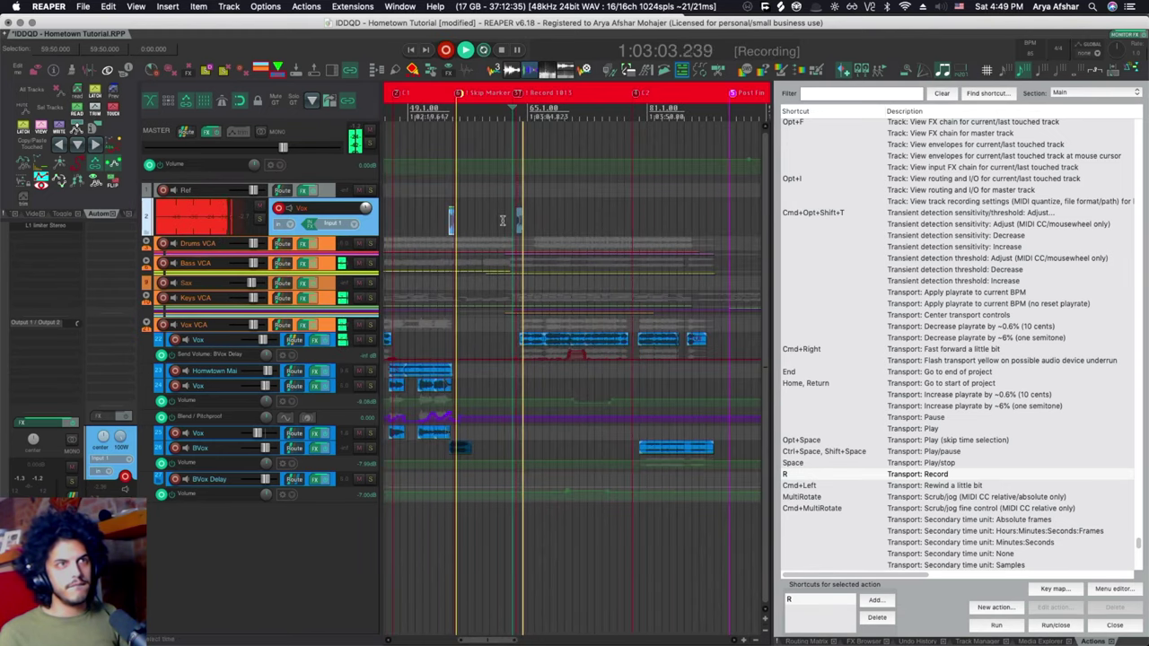
{"action": "key", "text": "space"}
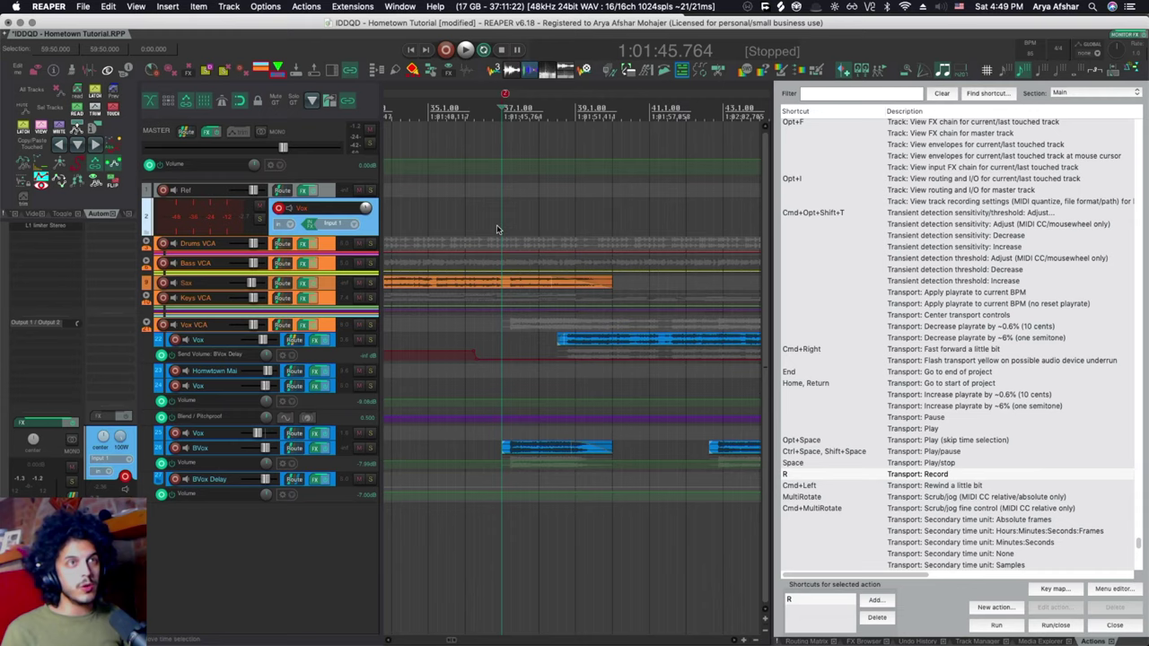
{"action": "scroll", "coordinate": [496, 224], "scroll_direction": "right", "scroll_amount": 10}
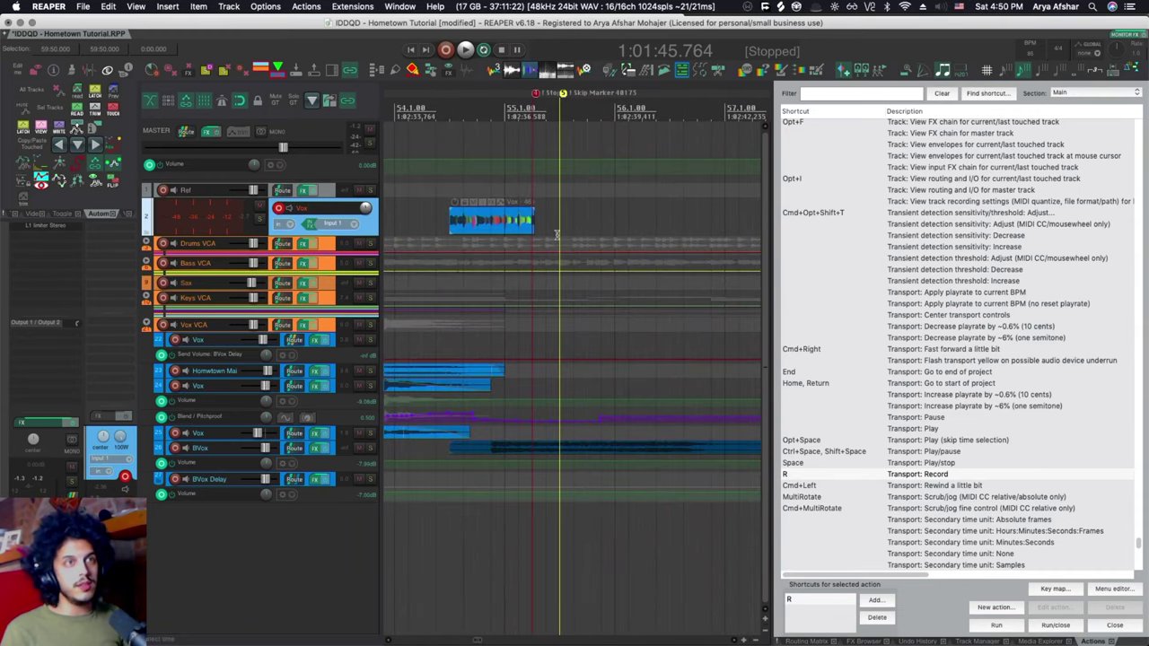
{"action": "scroll", "coordinate": [556, 235], "scroll_direction": "right", "scroll_amount": 10}
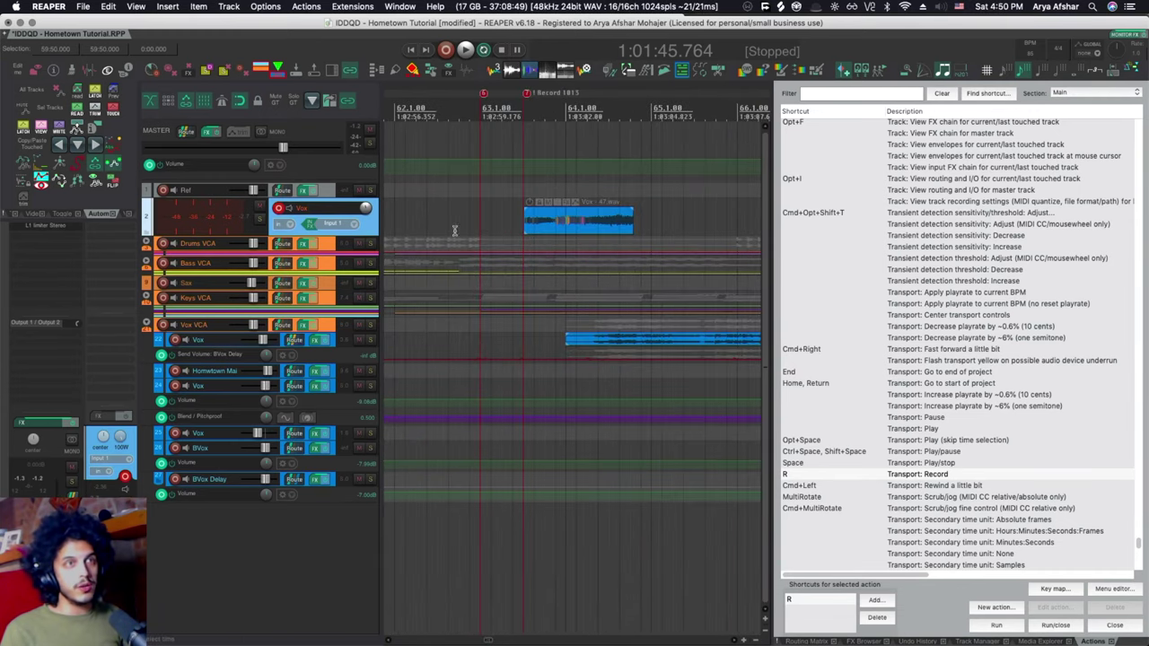
{"action": "scroll", "coordinate": [528, 222], "scroll_direction": "down", "scroll_amount": 3}
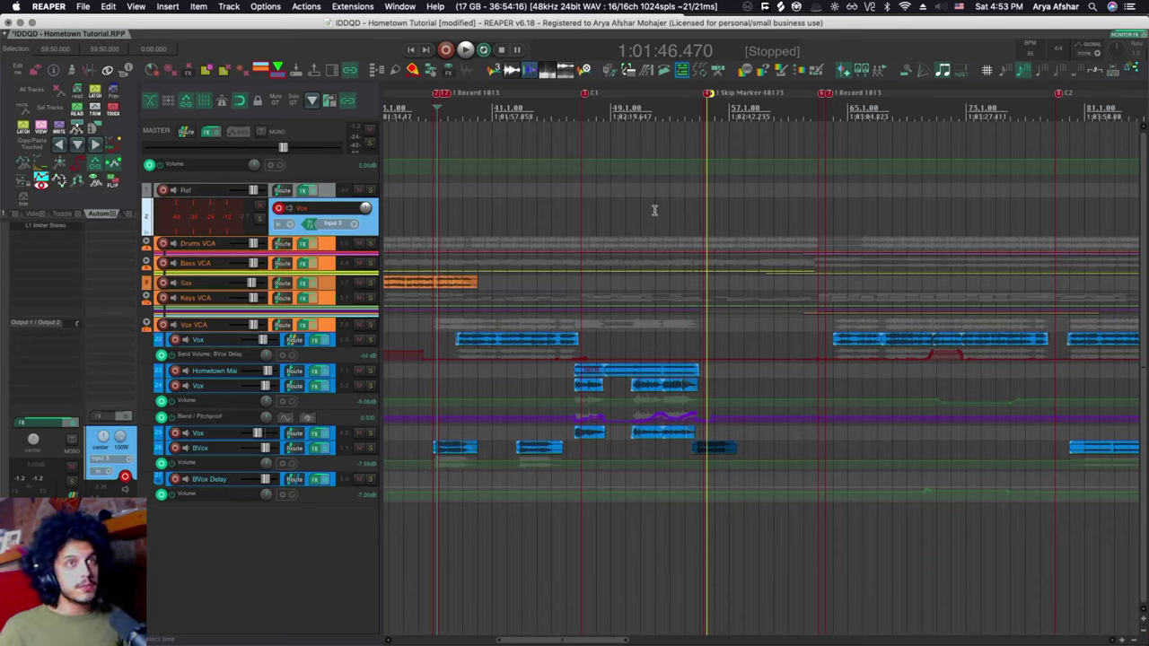
{"action": "scroll", "coordinate": [504, 126], "scroll_direction": "up", "scroll_amount": 5}
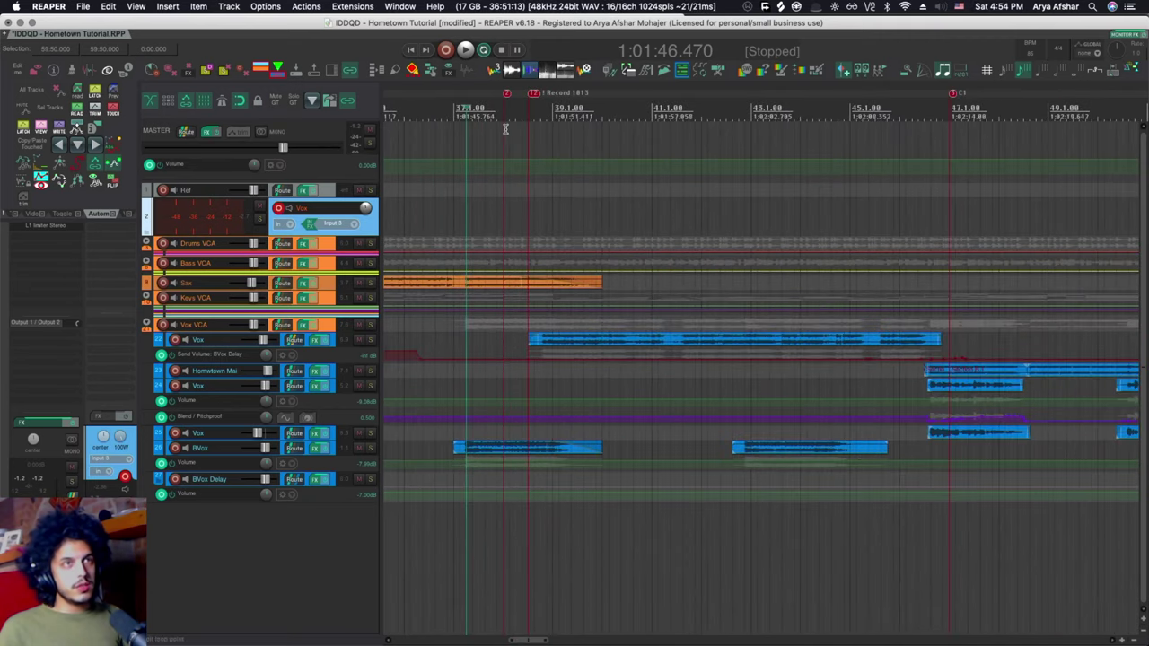
{"action": "scroll", "coordinate": [501, 128], "scroll_direction": "right", "scroll_amount": 2}
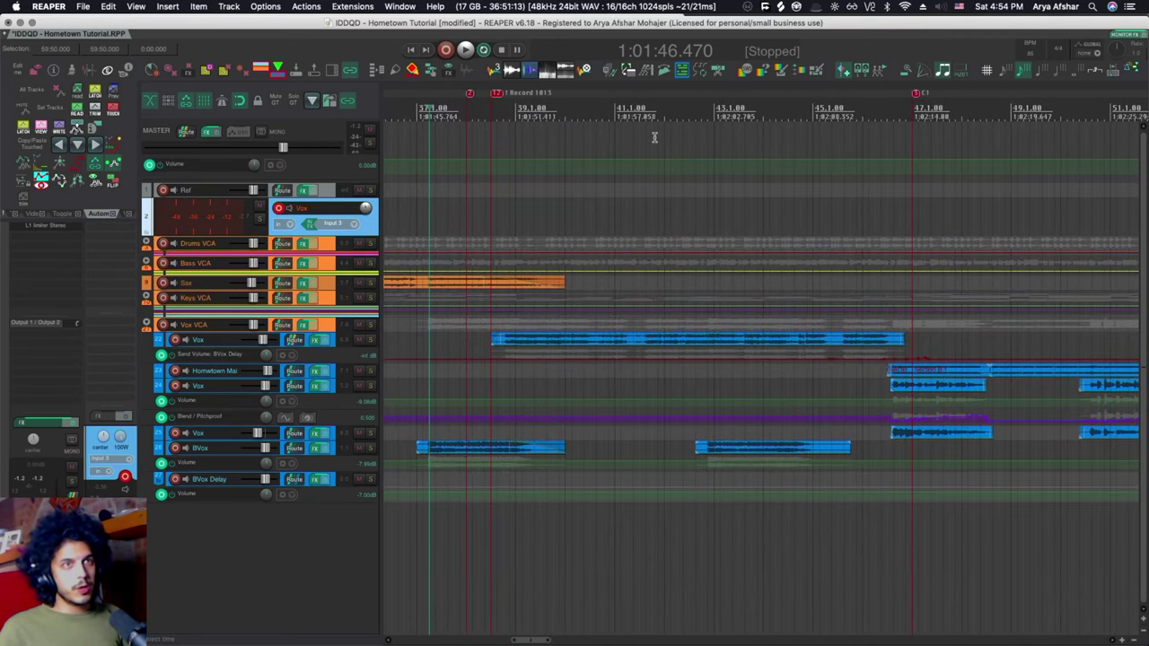
{"action": "scroll", "coordinate": [834, 133], "scroll_direction": "right", "scroll_amount": 10}
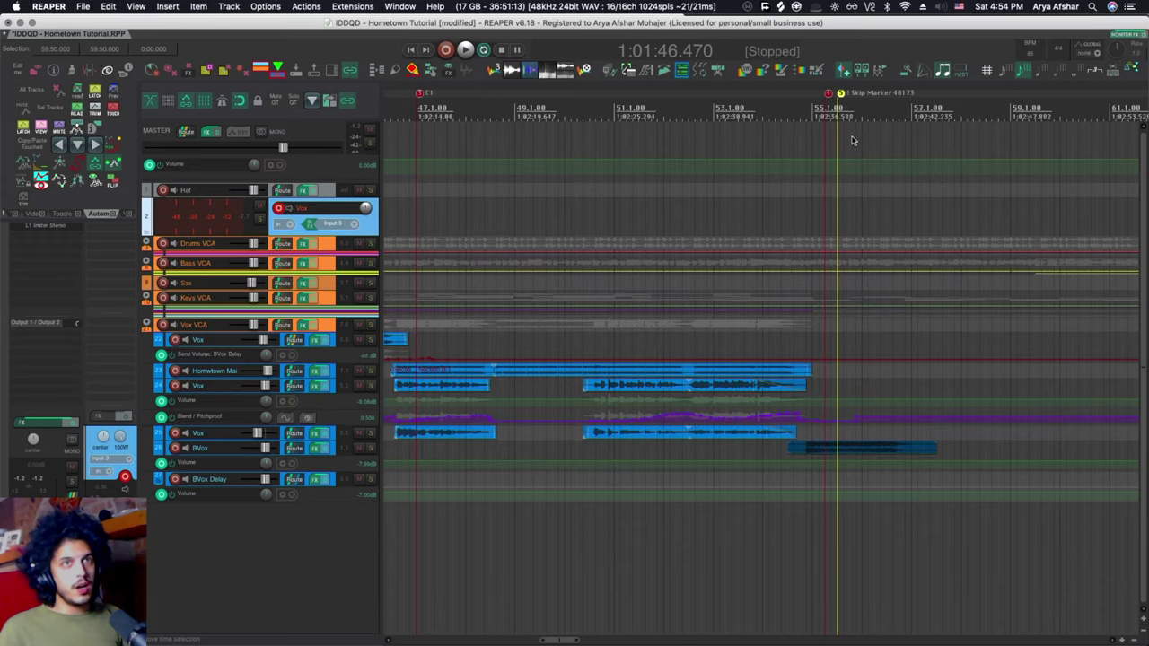
{"action": "scroll", "coordinate": [825, 133], "scroll_direction": "up", "scroll_amount": 3}
{"action": "scroll", "coordinate": [802, 135], "scroll_direction": "right", "scroll_amount": 2}
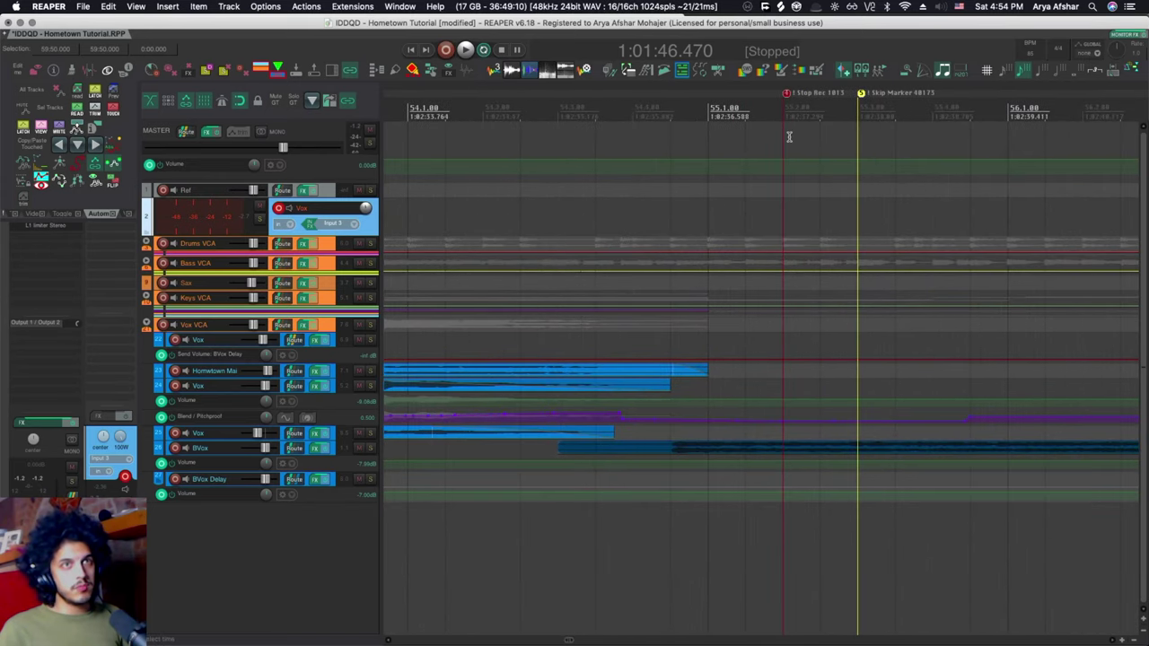
{"action": "scroll", "coordinate": [789, 140], "scroll_direction": "right", "scroll_amount": 1}
{"action": "scroll", "coordinate": [789, 140], "scroll_direction": "down", "scroll_amount": 3}
{"action": "scroll", "coordinate": [763, 135], "scroll_direction": "right", "scroll_amount": 6}
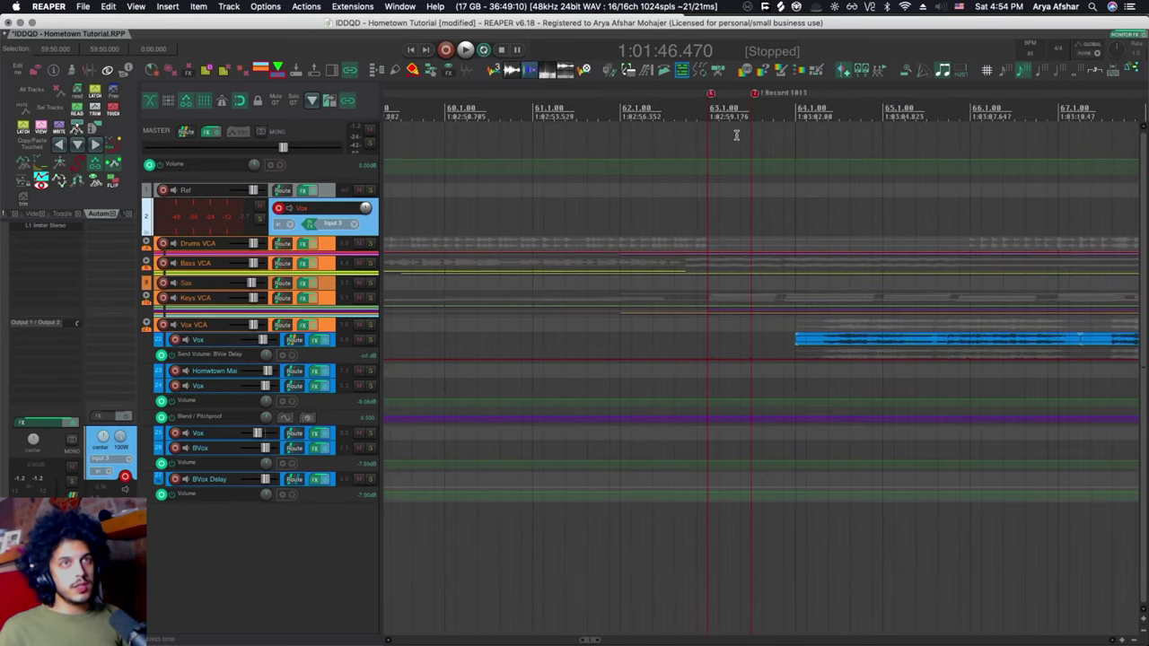
{"action": "scroll", "coordinate": [503, 145], "scroll_direction": "right", "scroll_amount": 3}
{"action": "scroll", "coordinate": [455, 142], "scroll_direction": "right", "scroll_amount": 7}
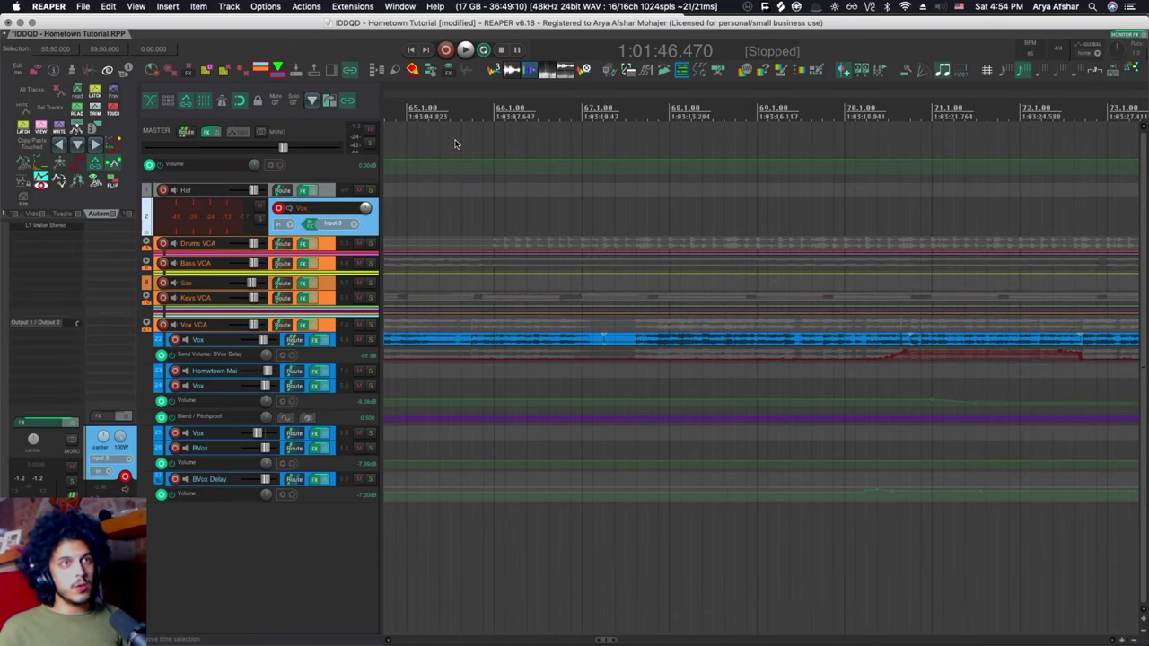
{"action": "scroll", "coordinate": [454, 142], "scroll_direction": "right", "scroll_amount": 8}
{"action": "scroll", "coordinate": [457, 142], "scroll_direction": "up", "scroll_amount": 2}
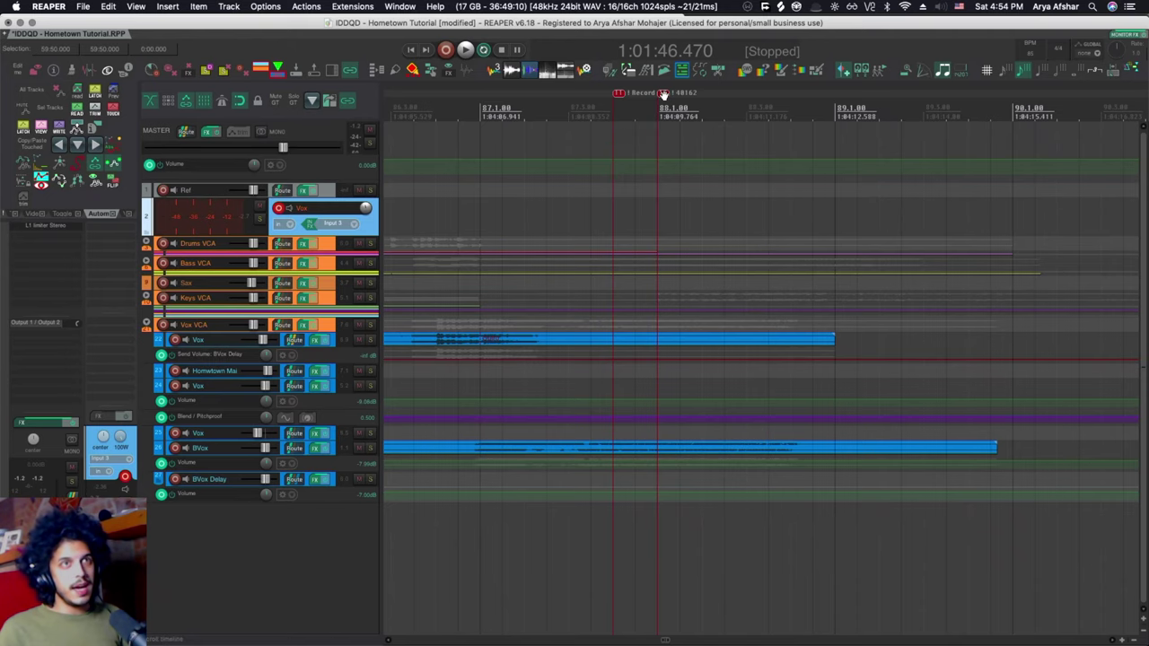
{"action": "scroll", "coordinate": [664, 148], "scroll_direction": "down", "scroll_amount": 10}
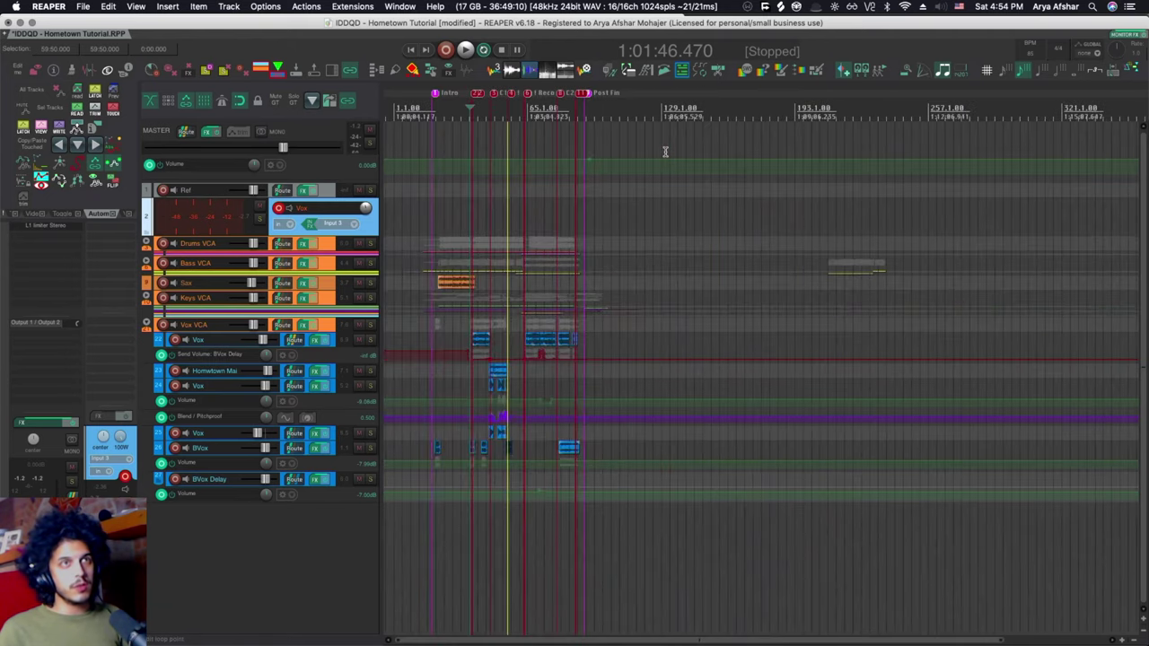
{"action": "scroll", "coordinate": [570, 144], "scroll_direction": "up", "scroll_amount": 10}
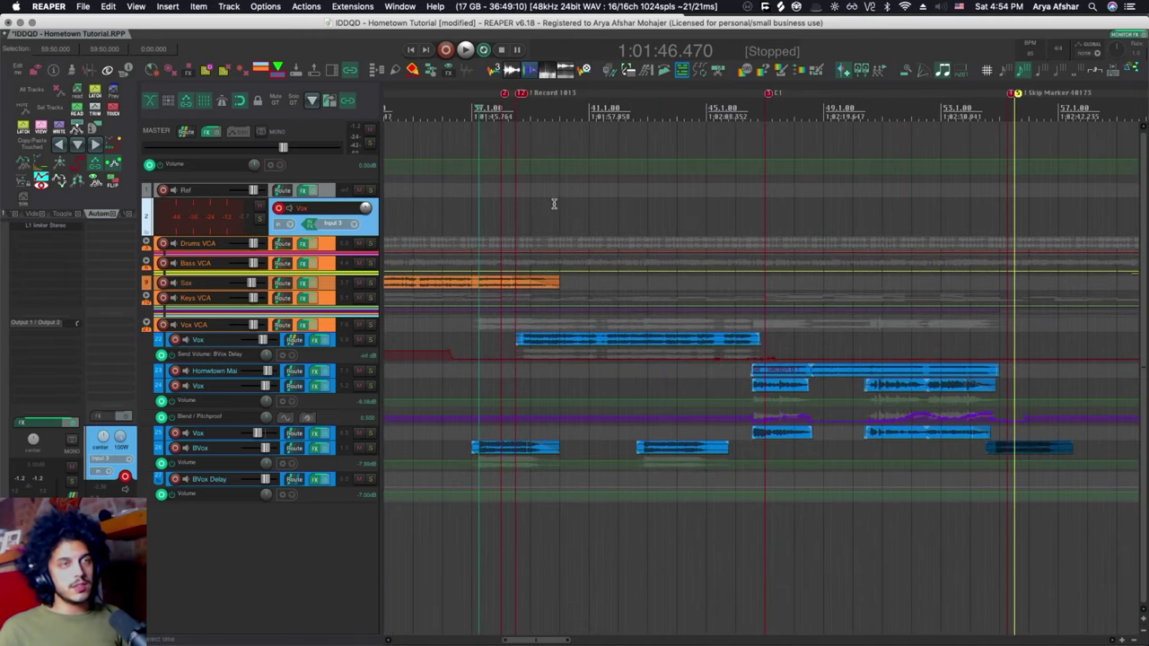
{"action": "scroll", "coordinate": [560, 202], "scroll_direction": "right", "scroll_amount": 3}
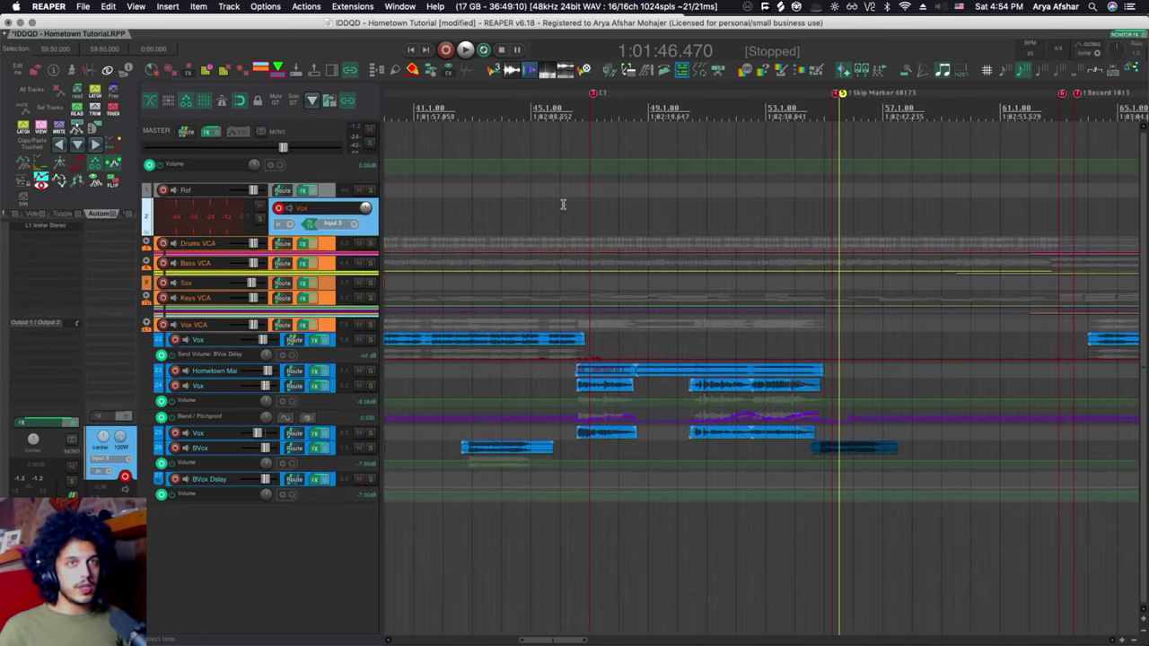
{"action": "scroll", "coordinate": [676, 240], "scroll_direction": "right", "scroll_amount": 5}
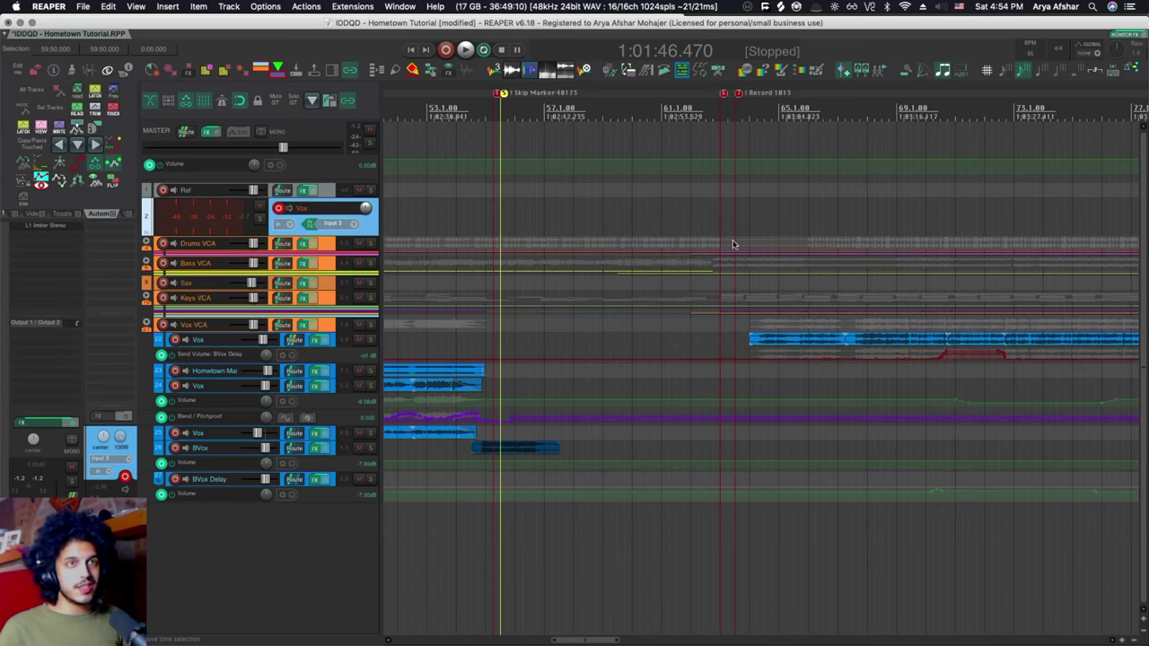
{"action": "scroll", "coordinate": [712, 240], "scroll_direction": "down", "scroll_amount": 4}
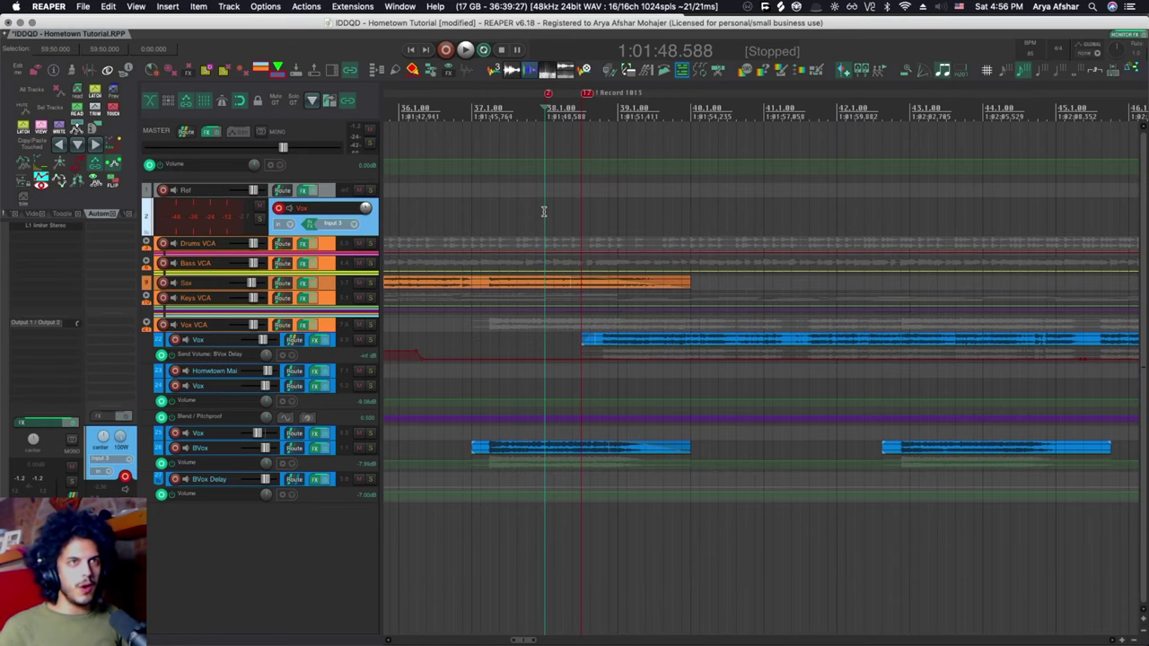
{"action": "scroll", "coordinate": [545, 213], "scroll_direction": "down", "scroll_amount": 5}
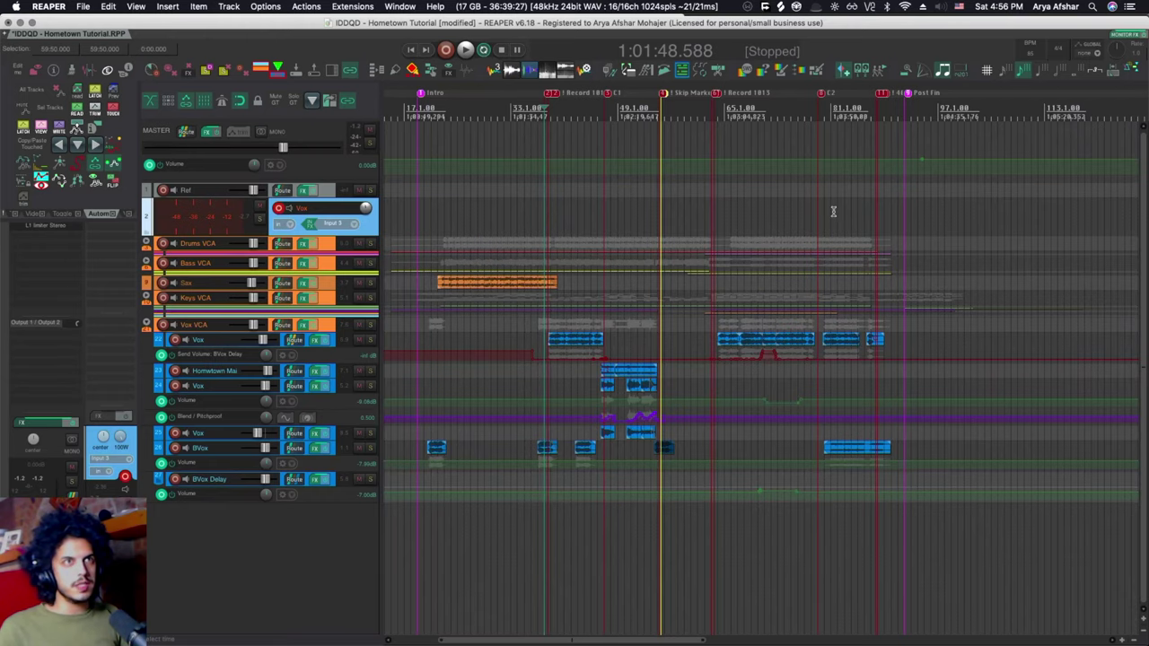
{"action": "scroll", "coordinate": [628, 221], "scroll_direction": "up", "scroll_amount": 2}
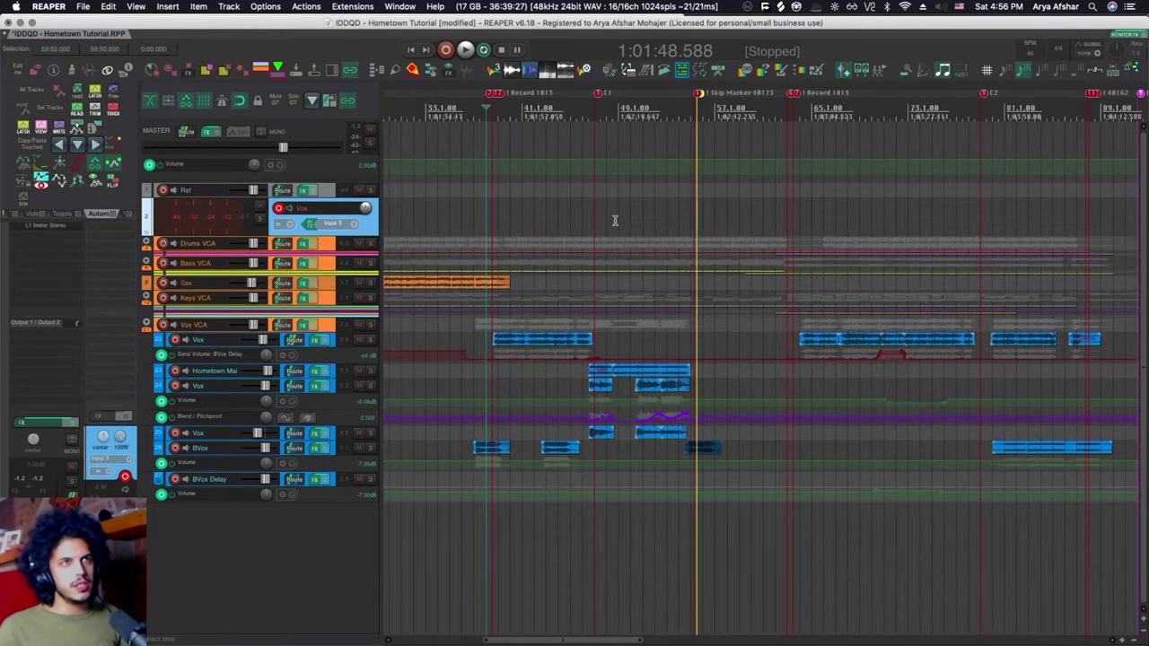
Record a Vox take that skips the mid-song gap, then stop the transport.
{"action": "key", "text": "super+r"}
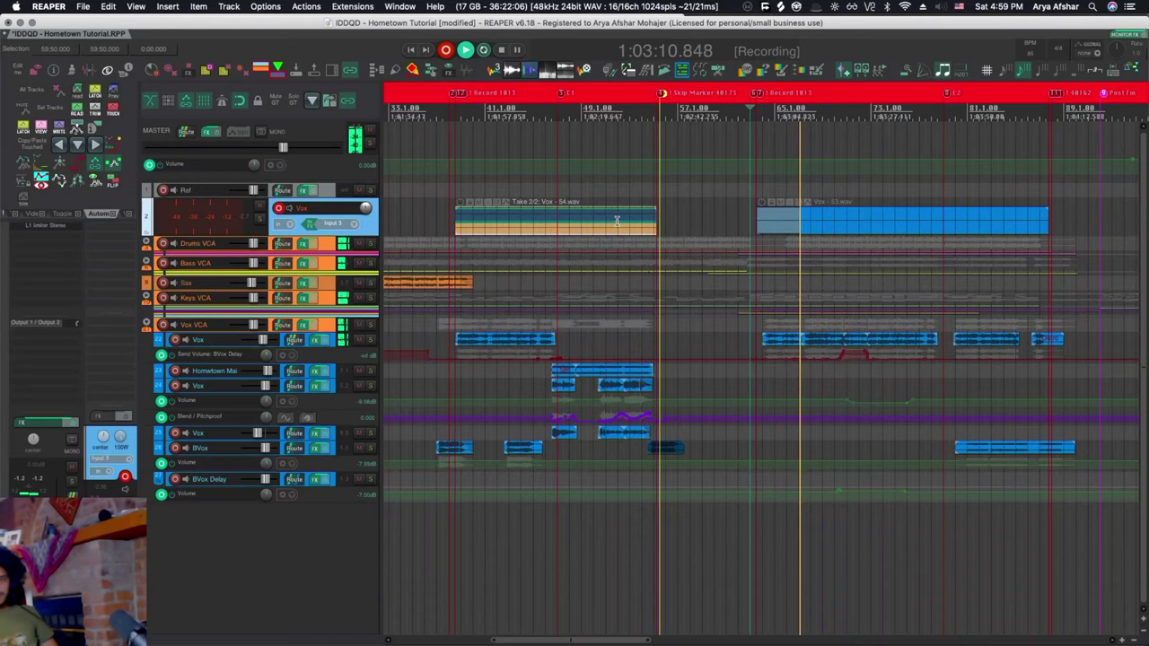
{"action": "key", "text": "space"}
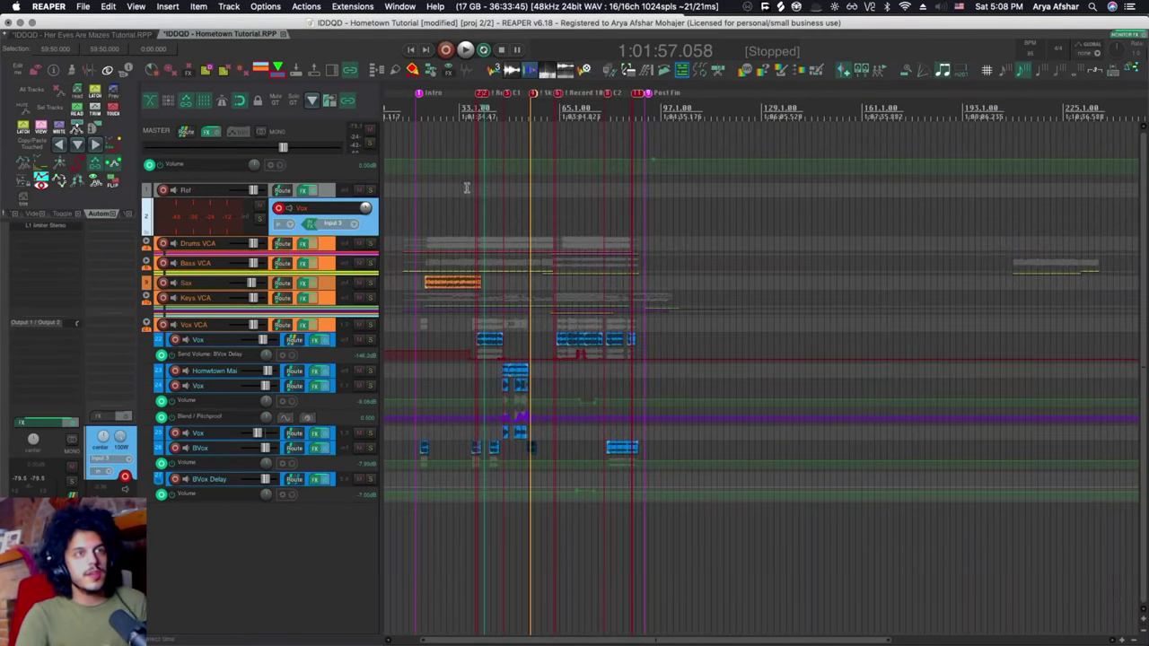
{"action": "scroll", "coordinate": [466, 188], "scroll_direction": "up", "scroll_amount": 5}
{"action": "scroll", "coordinate": [689, 192], "scroll_direction": "right", "scroll_amount": 2}
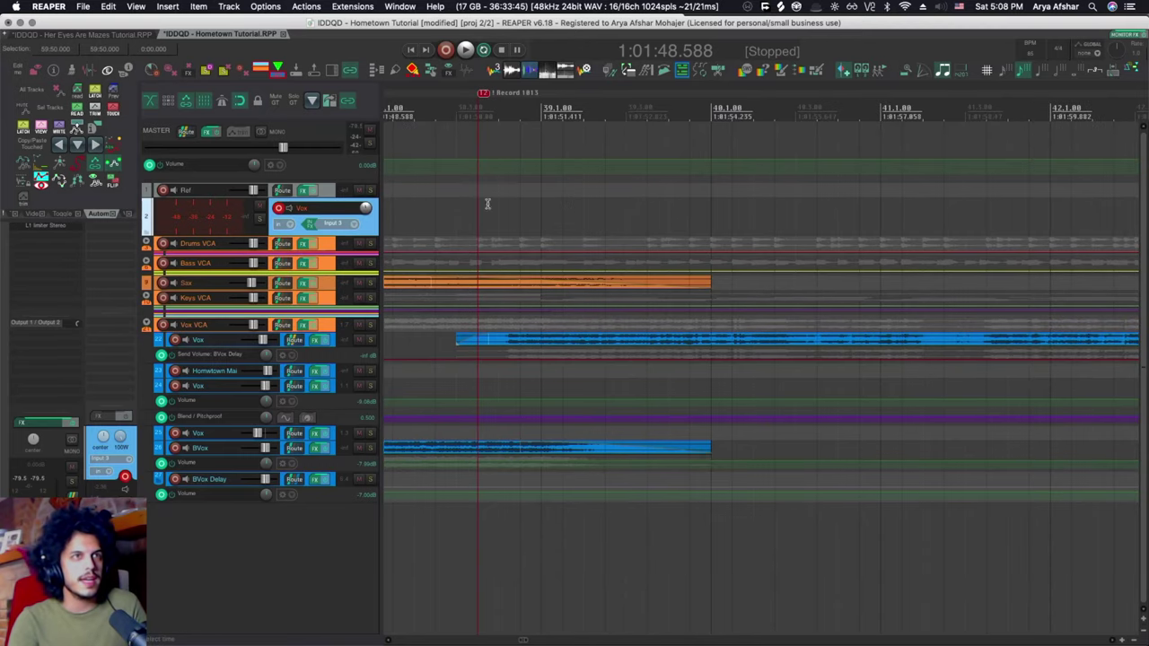
{"action": "scroll", "coordinate": [485, 204], "scroll_direction": "down", "scroll_amount": 5}
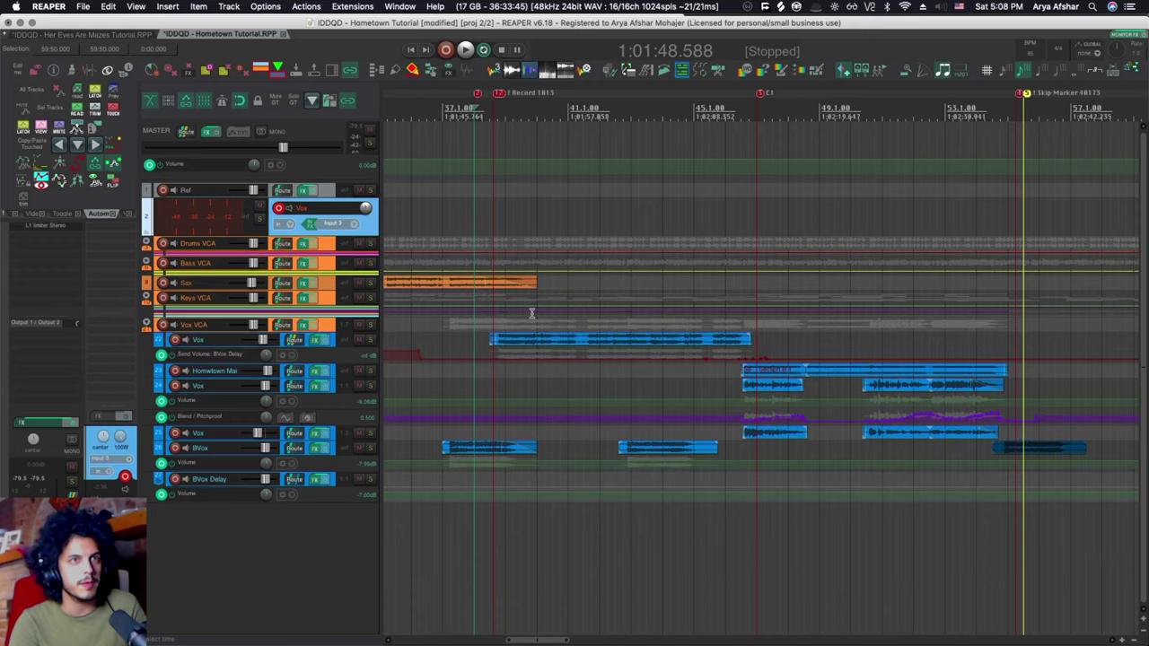
{"action": "scroll", "coordinate": [508, 203], "scroll_direction": "right", "scroll_amount": 3}
{"action": "scroll", "coordinate": [880, 185], "scroll_direction": "up", "scroll_amount": 3}
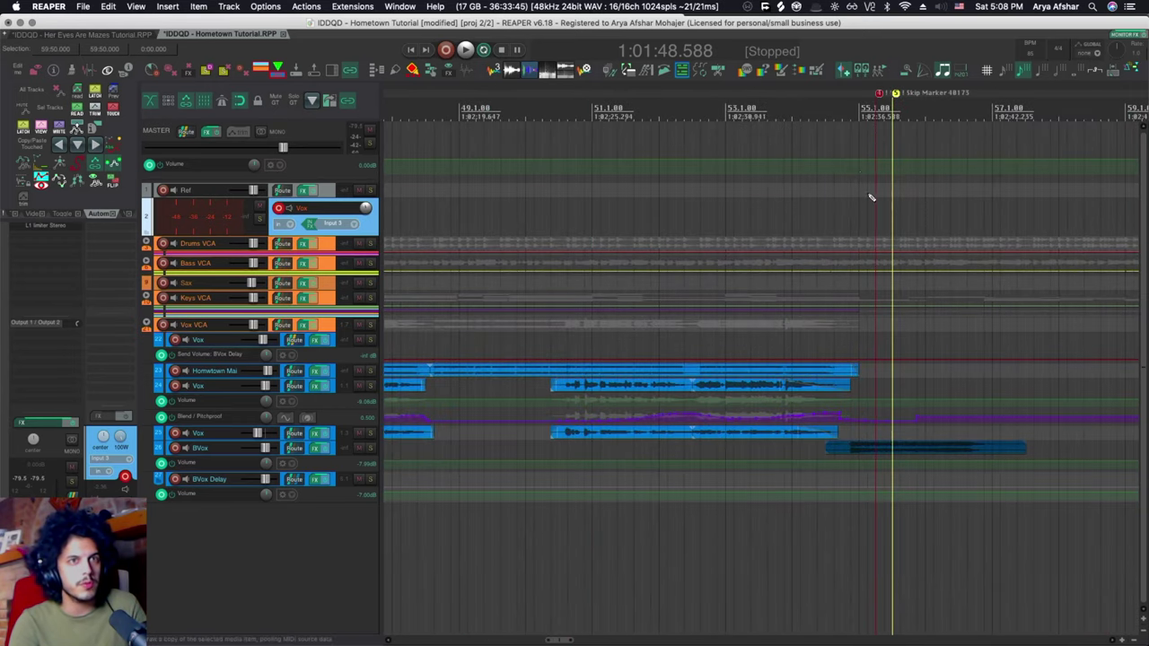
{"action": "scroll", "coordinate": [786, 251], "scroll_direction": "right", "scroll_amount": 3}
{"action": "scroll", "coordinate": [846, 187], "scroll_direction": "up", "scroll_amount": 2}
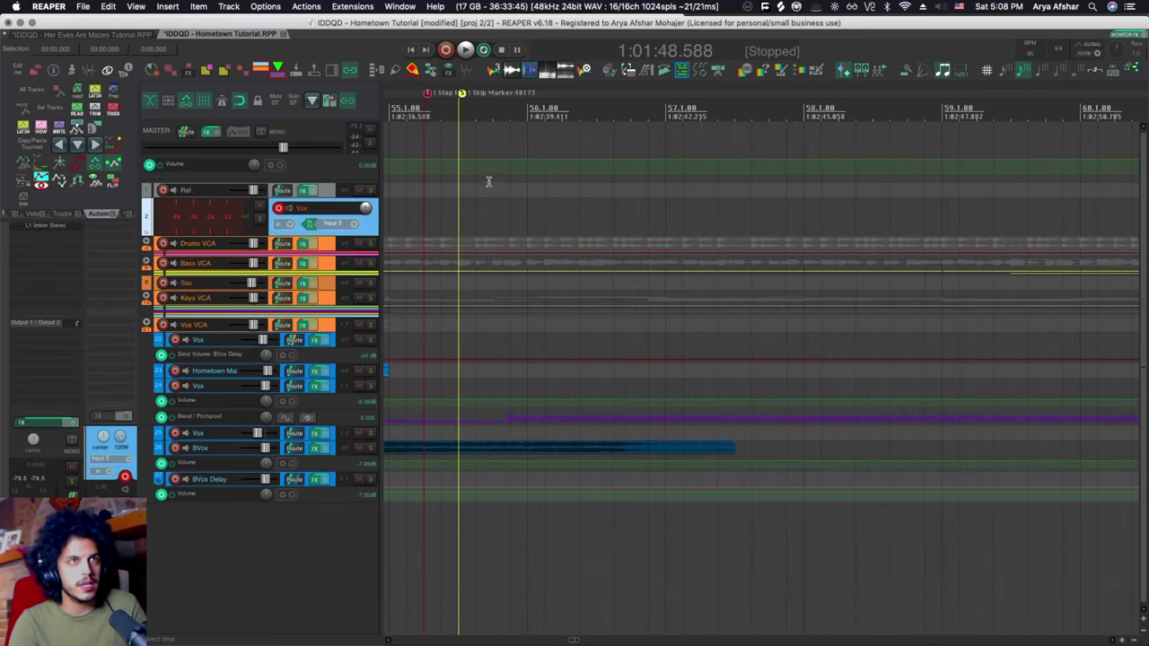
{"action": "scroll", "coordinate": [500, 193], "scroll_direction": "down", "scroll_amount": 5}
{"action": "scroll", "coordinate": [521, 189], "scroll_direction": "up", "scroll_amount": 6}
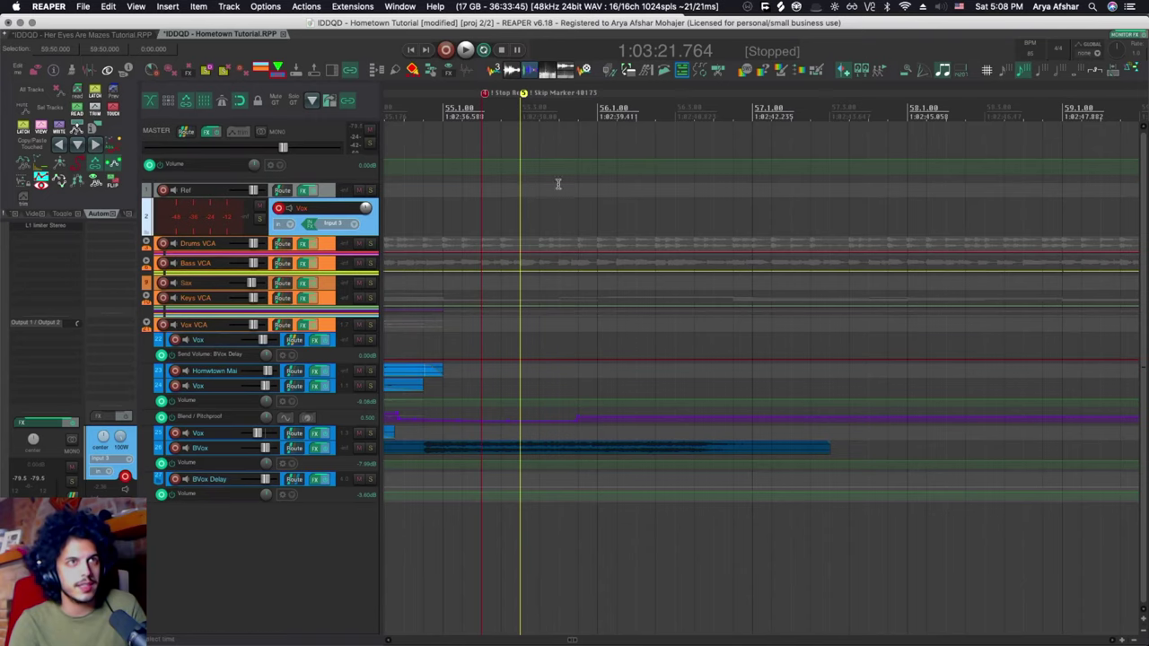
{"action": "scroll", "coordinate": [559, 211], "scroll_direction": "right", "scroll_amount": 6}
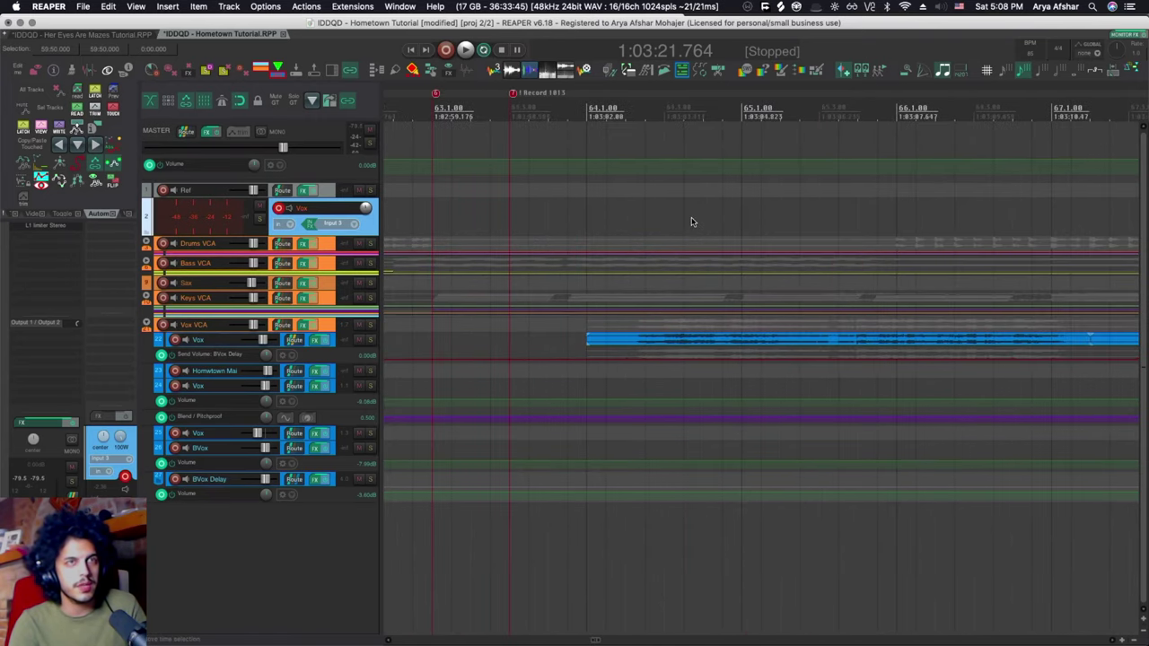
{"action": "scroll", "coordinate": [507, 215], "scroll_direction": "right", "scroll_amount": 5}
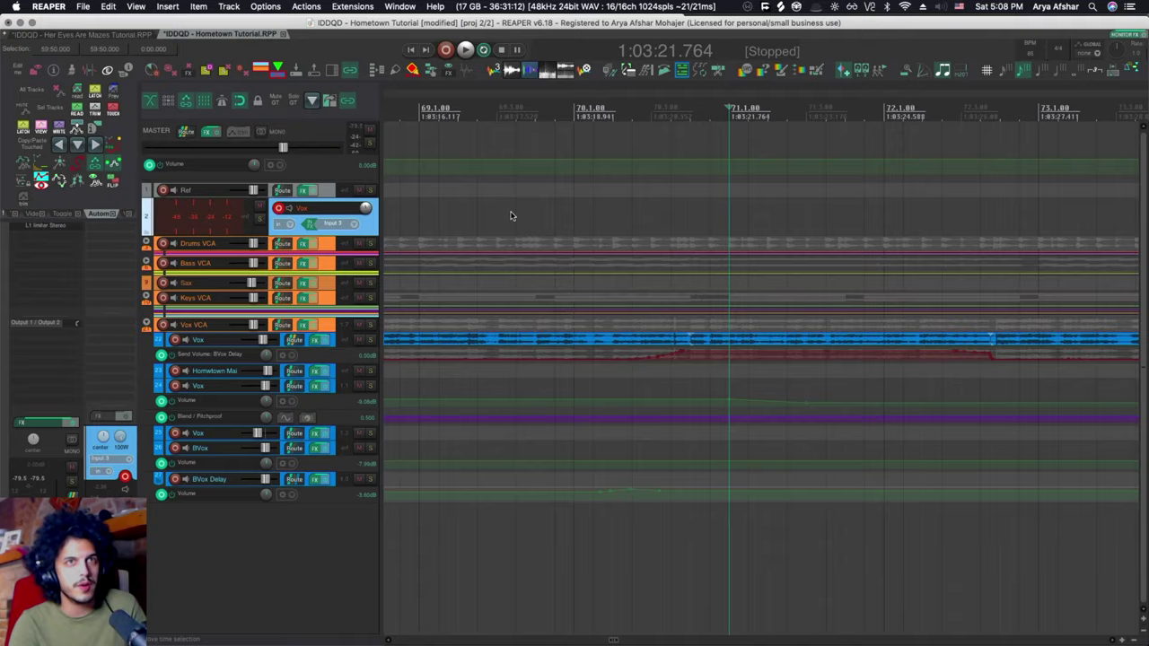
{"action": "scroll", "coordinate": [510, 215], "scroll_direction": "right", "scroll_amount": 10}
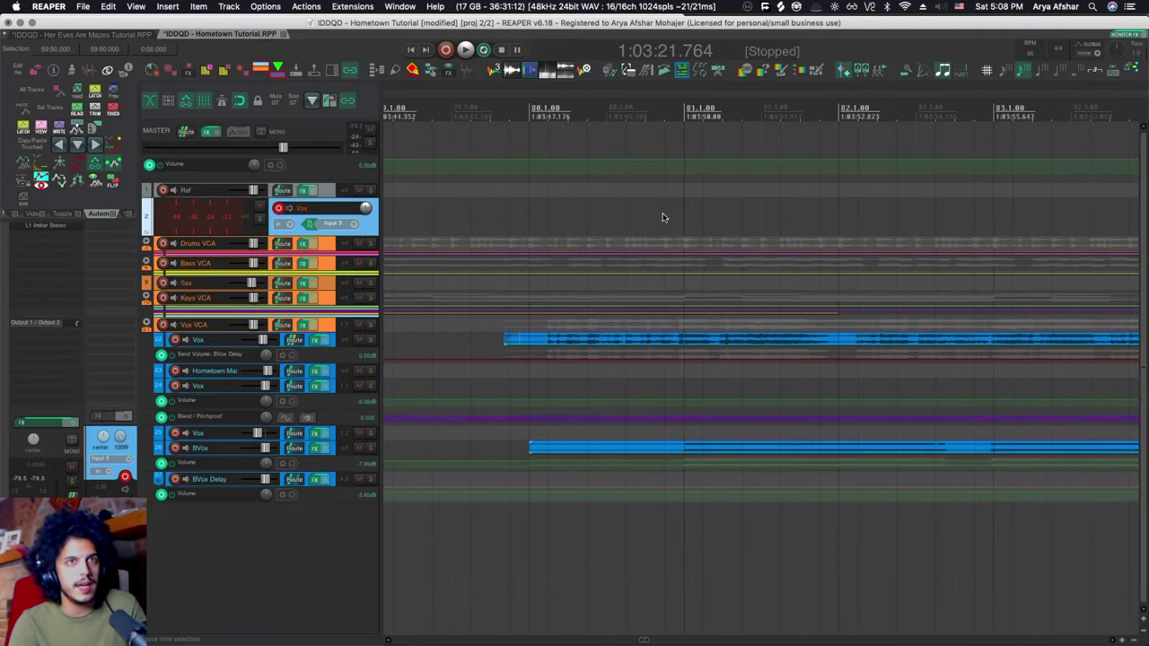
{"action": "scroll", "coordinate": [663, 217], "scroll_direction": "right", "scroll_amount": 5}
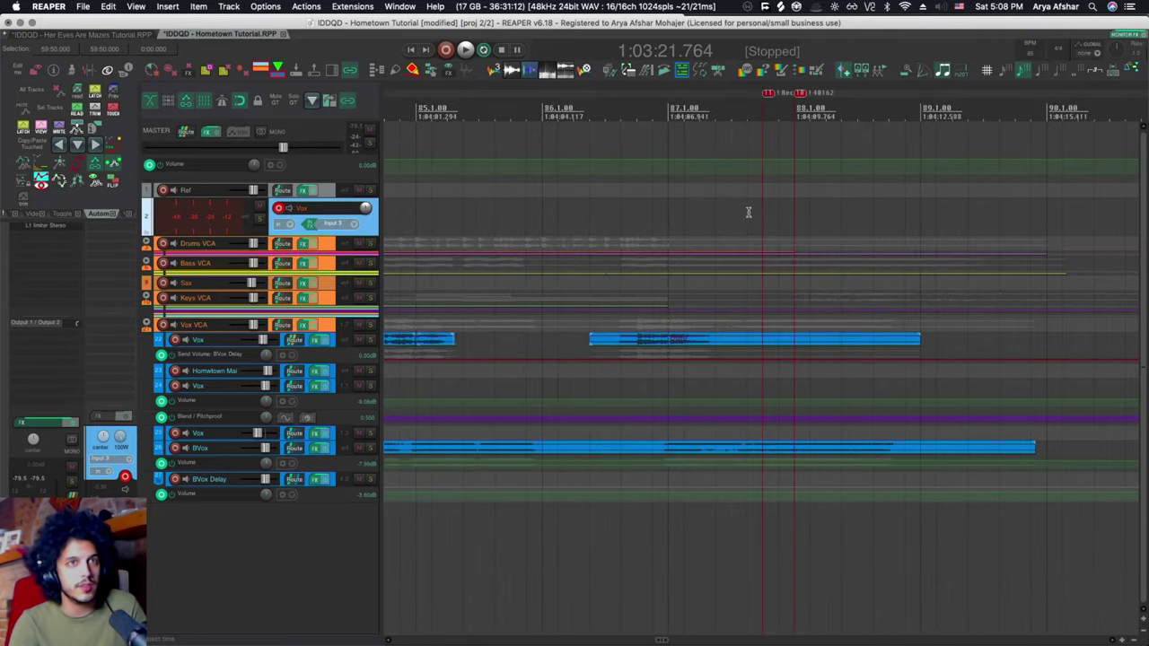
{"action": "left_click", "coordinate": [794, 209]}
{"action": "scroll", "coordinate": [795, 211], "scroll_direction": "down", "scroll_amount": 6}
{"action": "left_click", "coordinate": [478, 205]}
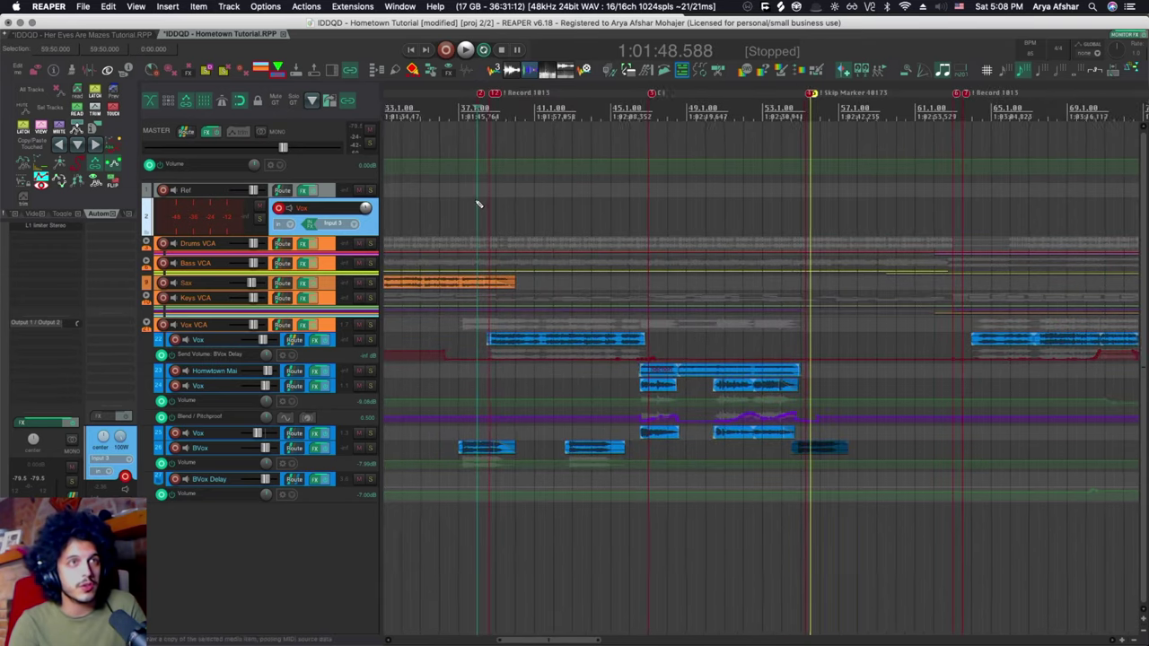
{"action": "scroll", "coordinate": [478, 205], "scroll_direction": "up", "scroll_amount": 3}
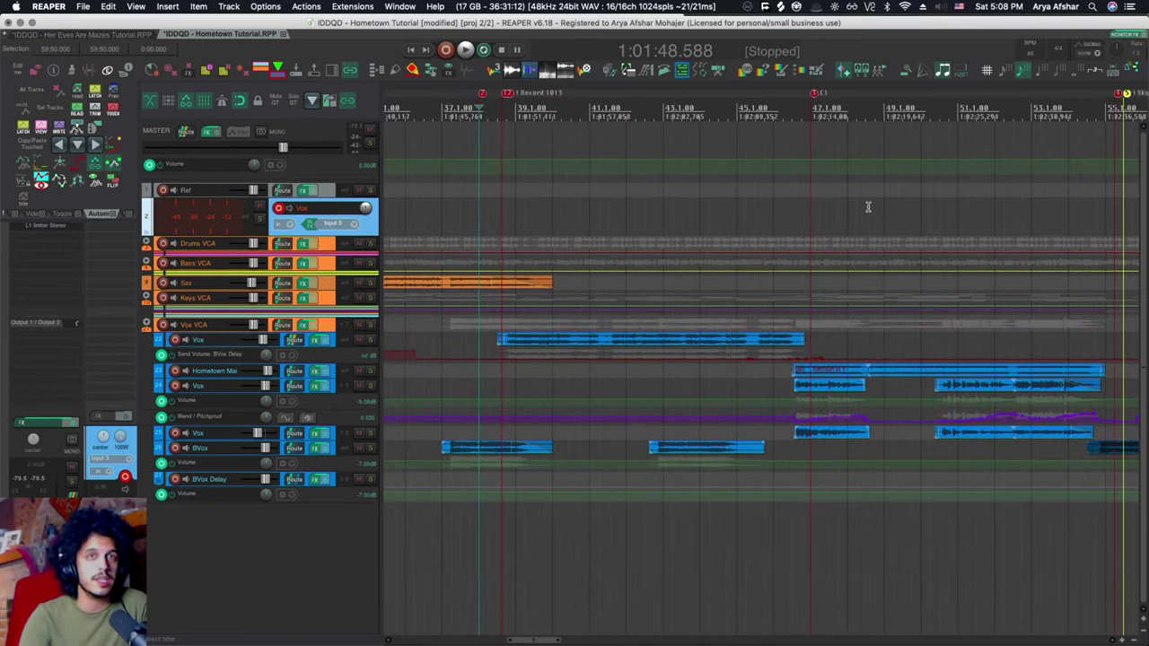
{"action": "scroll", "coordinate": [839, 214], "scroll_direction": "up", "scroll_amount": 6}
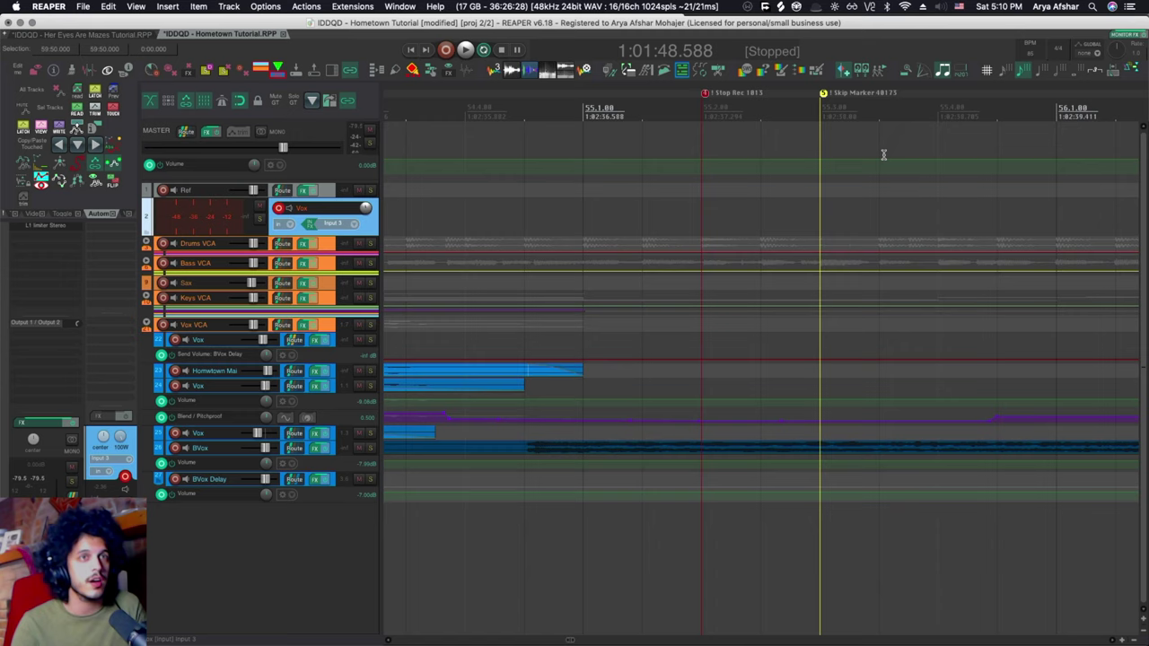
{"action": "scroll", "coordinate": [876, 162], "scroll_direction": "down", "scroll_amount": 6}
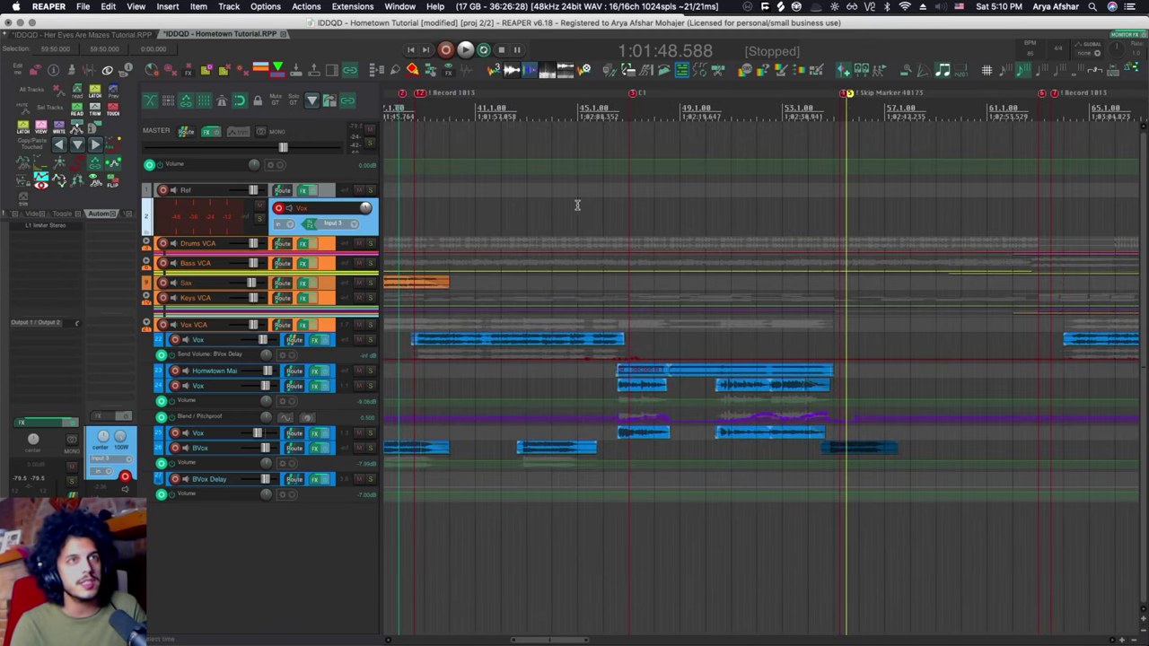
{"action": "scroll", "coordinate": [577, 205], "scroll_direction": "up", "scroll_amount": 5}
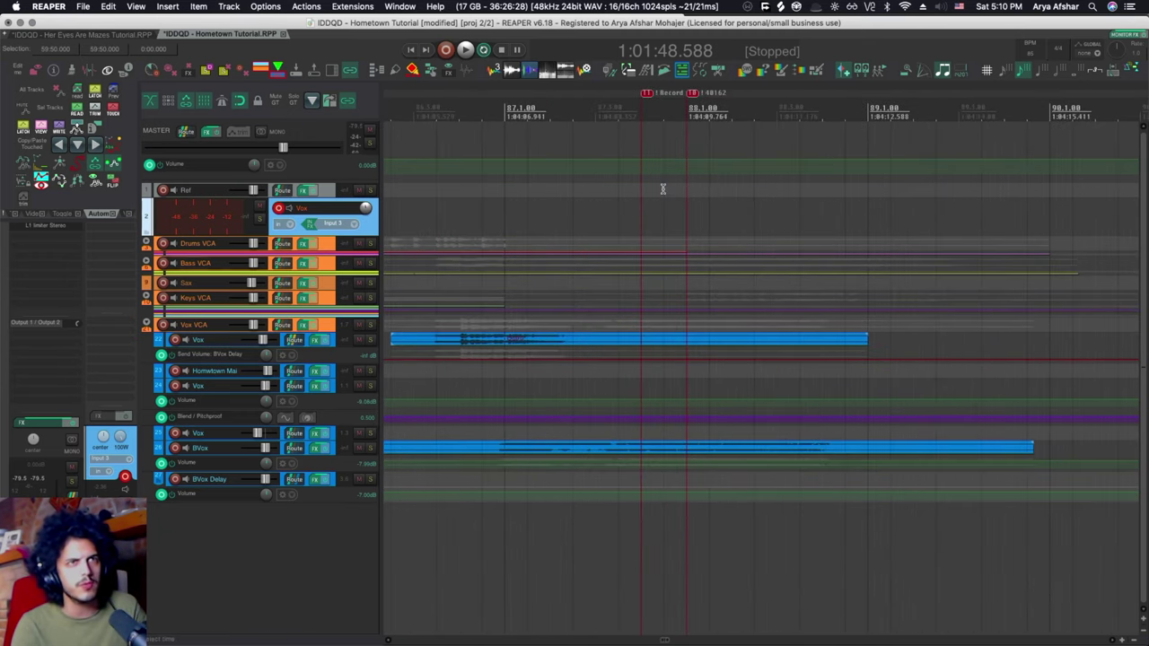
{"action": "scroll", "coordinate": [662, 188], "scroll_direction": "down", "scroll_amount": 8}
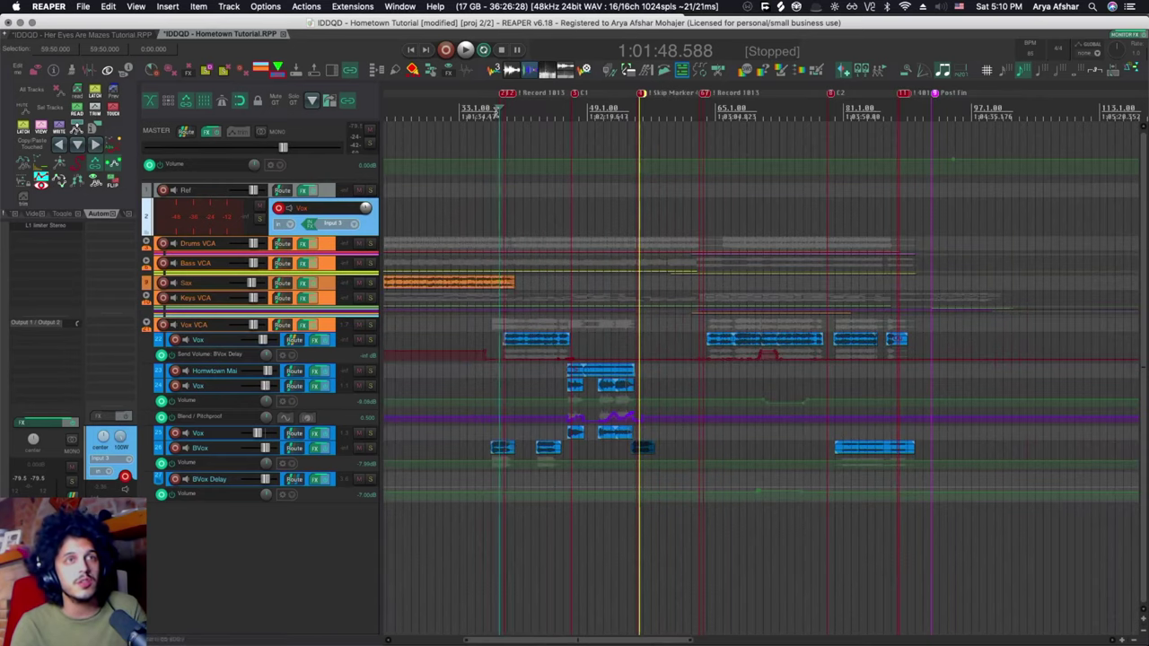
Time-select the recording section and show the Extensions > Marker utilities submenu with MarkerList.
{"action": "left_click_drag", "start_coordinate": [496, 111], "coordinate": [913, 115]}
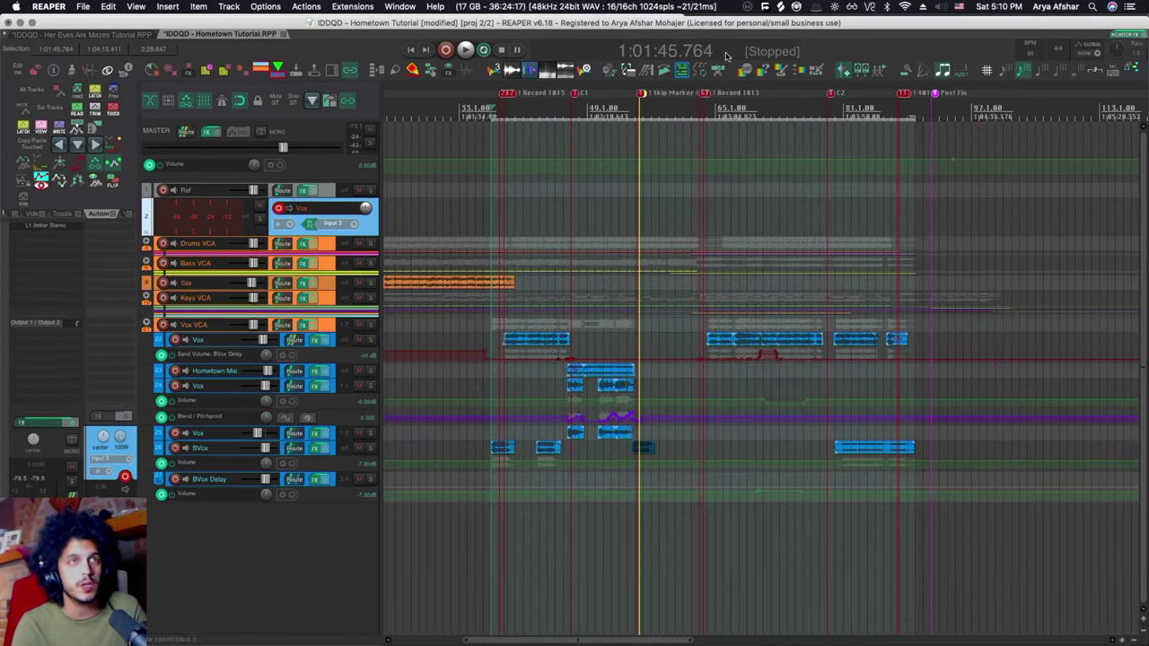
{"action": "left_click", "coordinate": [365, 6]}
{"action": "mouse_move", "coordinate": [481, 9]}
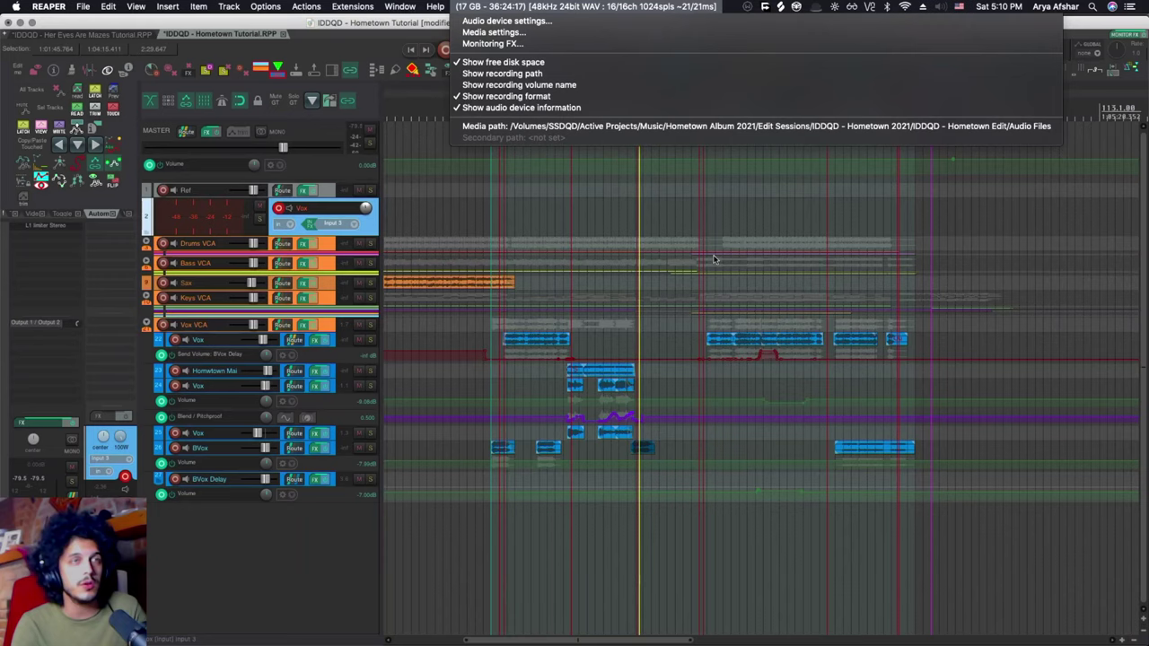
{"action": "mouse_move", "coordinate": [352, 6]}
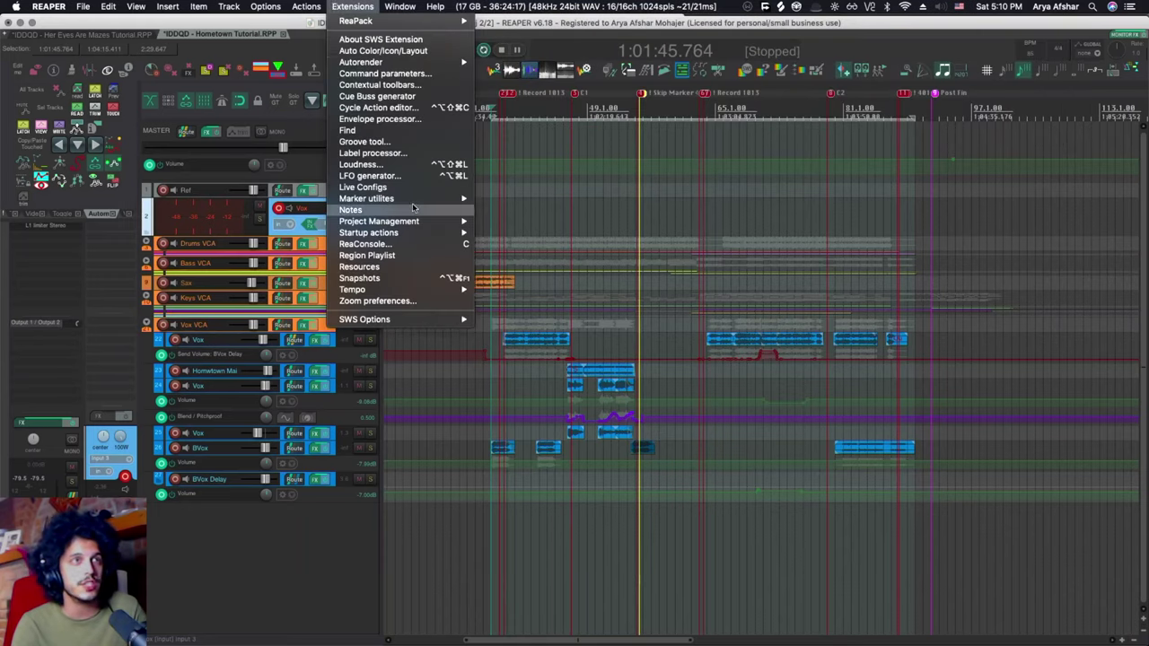
{"action": "mouse_move", "coordinate": [414, 201]}
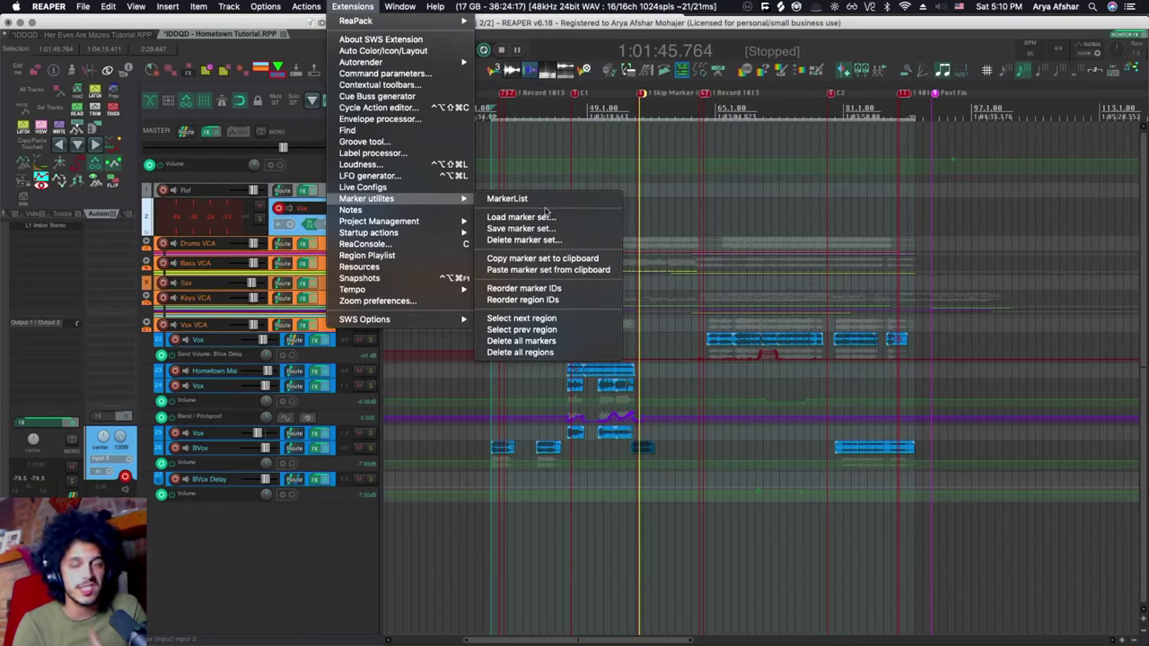